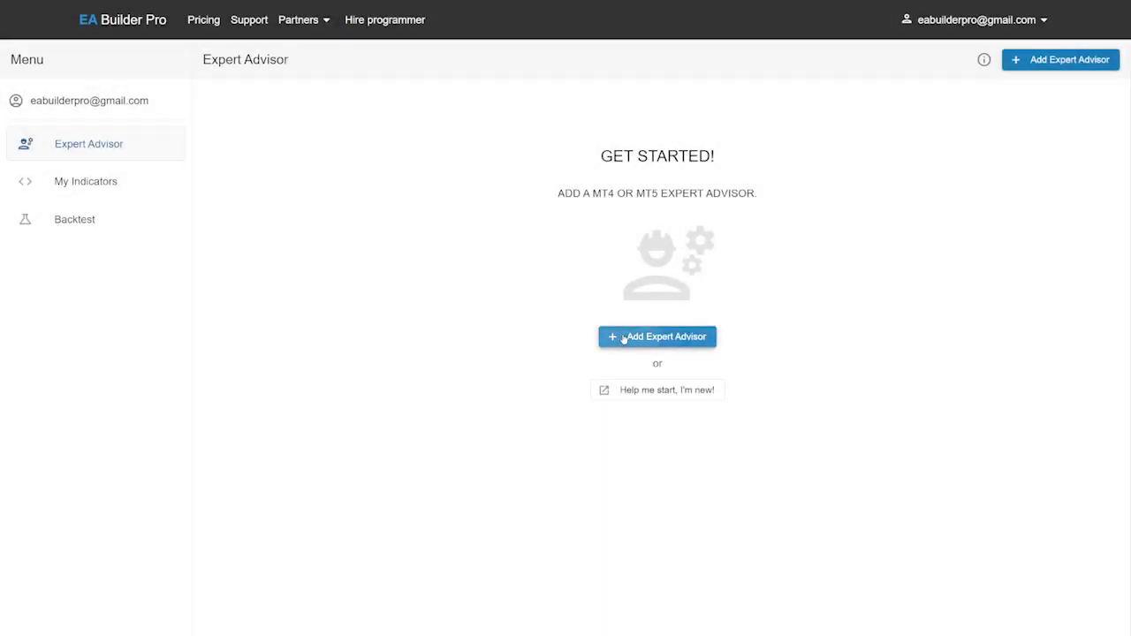
# Step: Create a MetaTrader 5 expert advisor from the empty template, named "5 Minute Challenge" followed by the strategy author's first name in parentheses
pyautogui.click(624, 339)
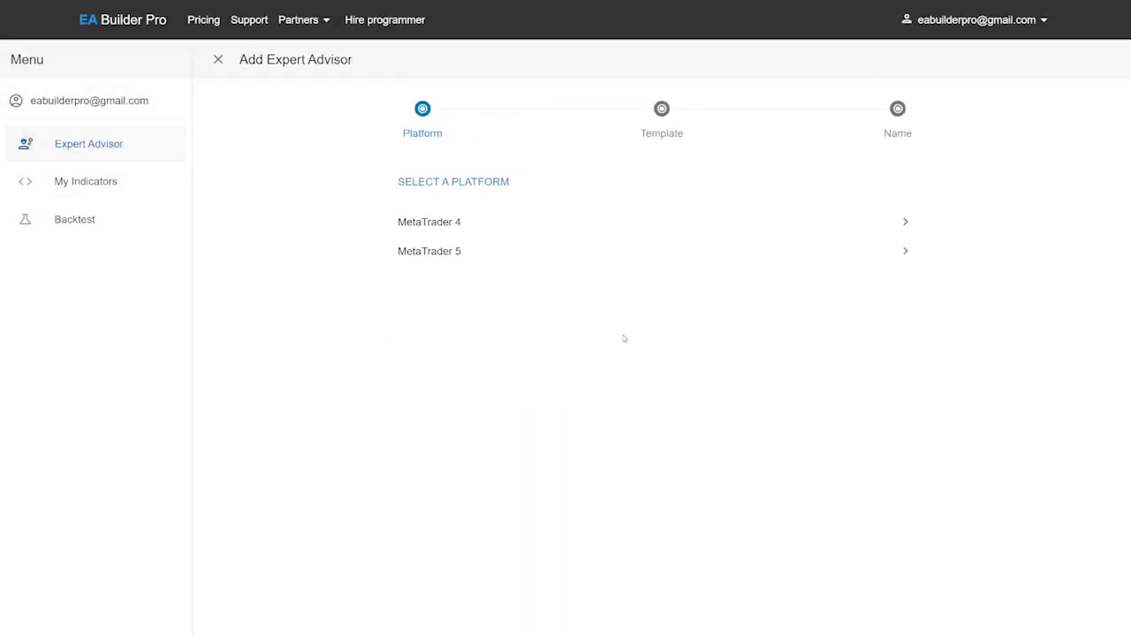
pyautogui.click(577, 254)
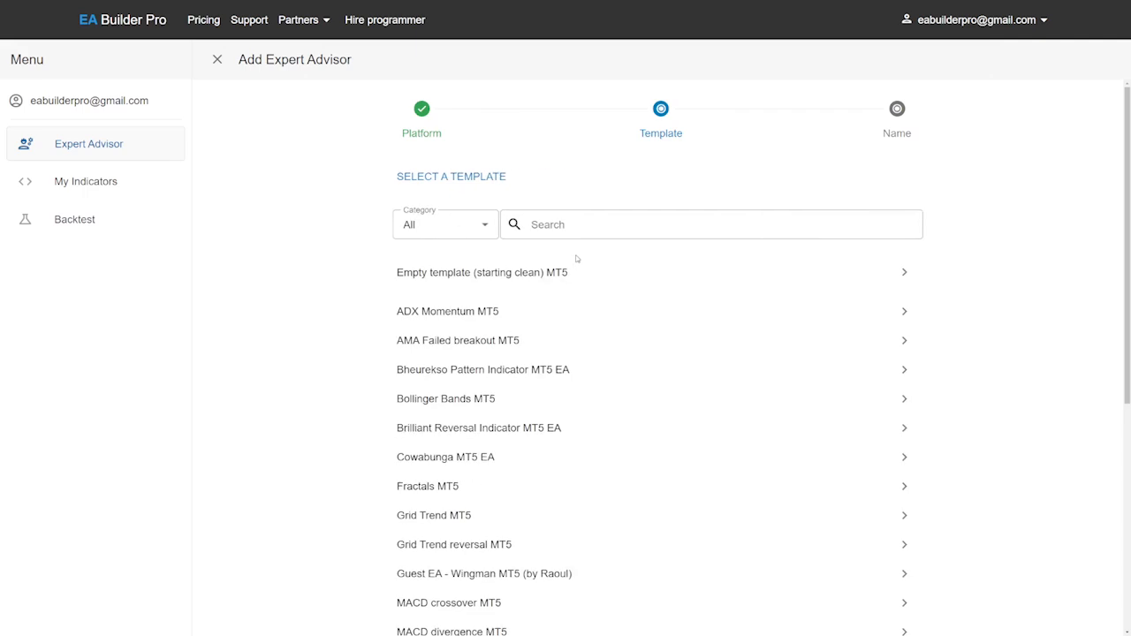
pyautogui.click(578, 267)
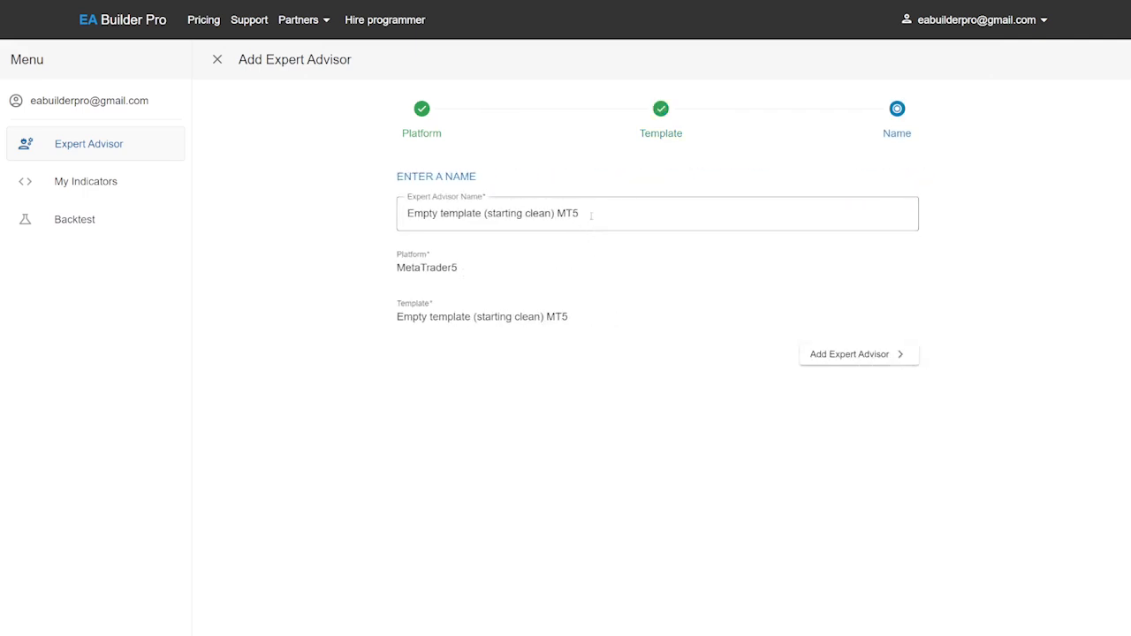
pyautogui.moveTo(591, 215); pyautogui.dragTo(357, 221)
pyautogui.write('5 Minute ')
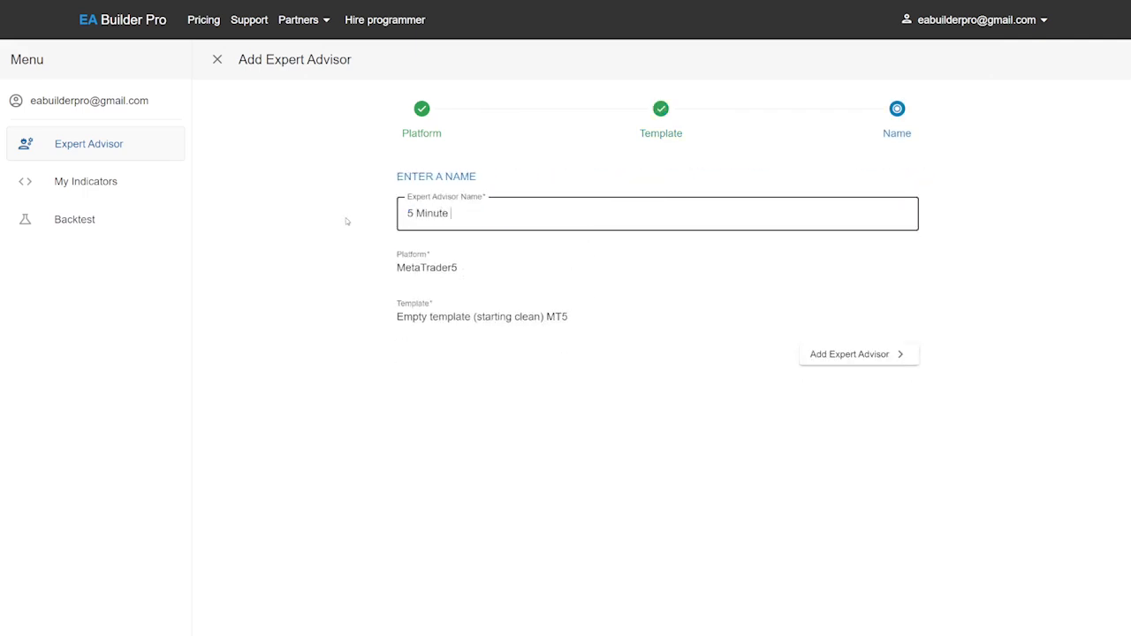
pyautogui.write('Challenge (Ricardo)')
pyautogui.press('Return')
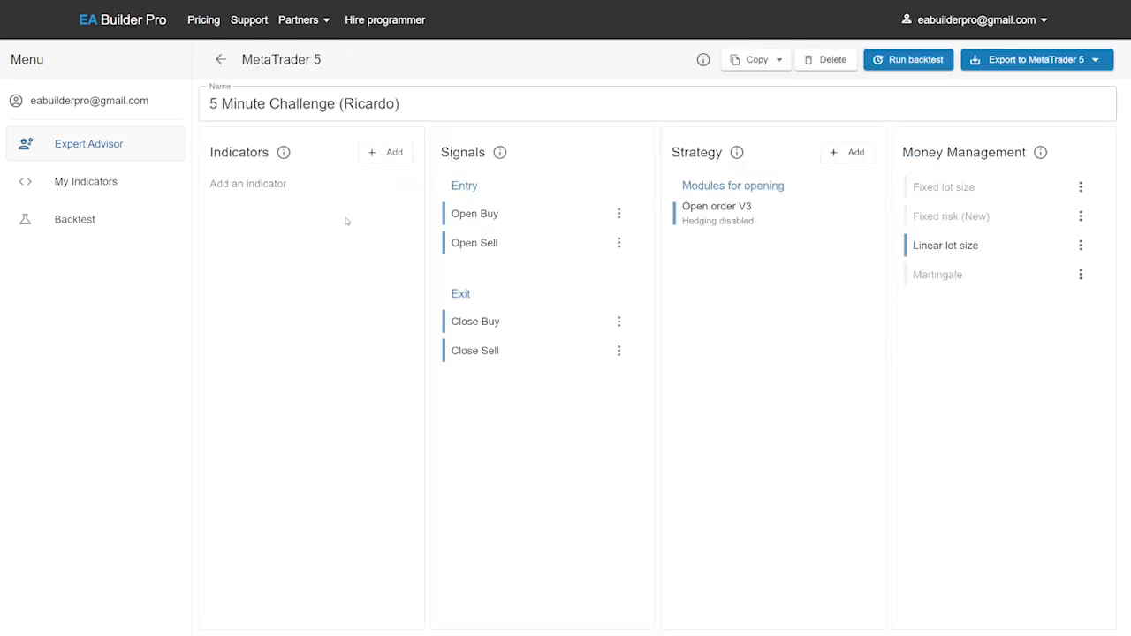
# Step: Add the Relative Strength Index indicator with its default parameters to the expert advisor
pyautogui.click(380, 155)
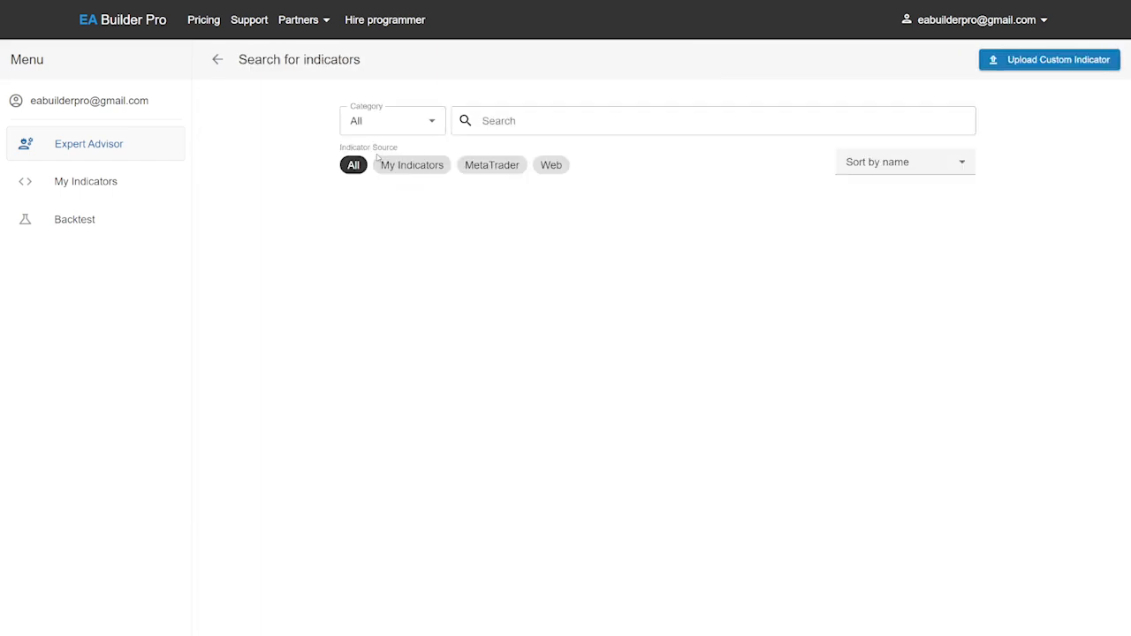
pyautogui.click(492, 119)
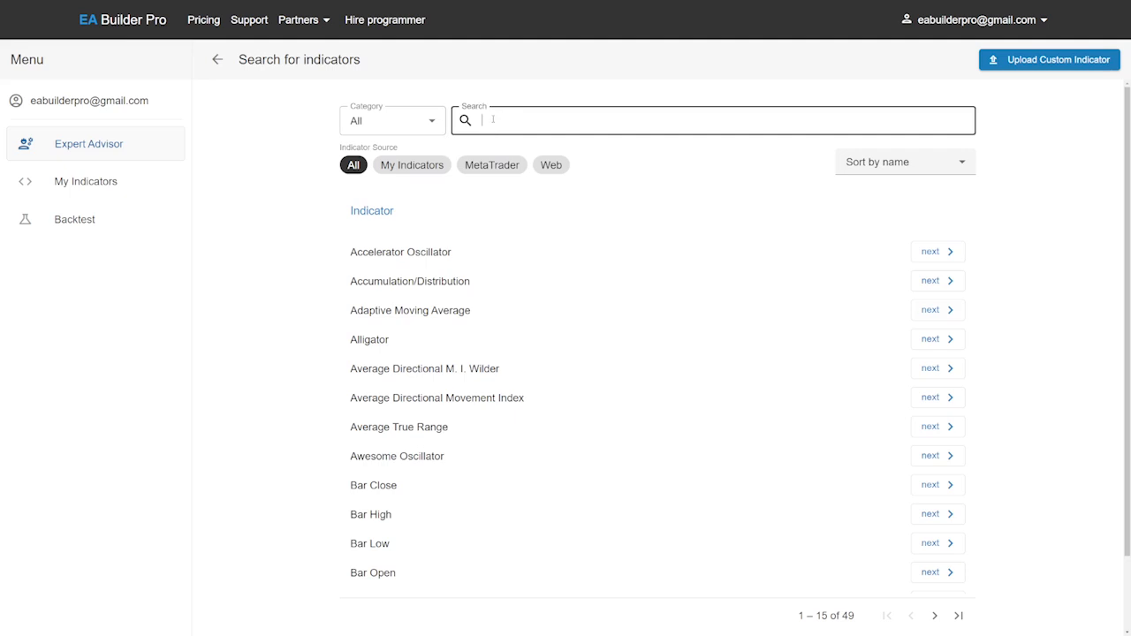
pyautogui.write('RSI')
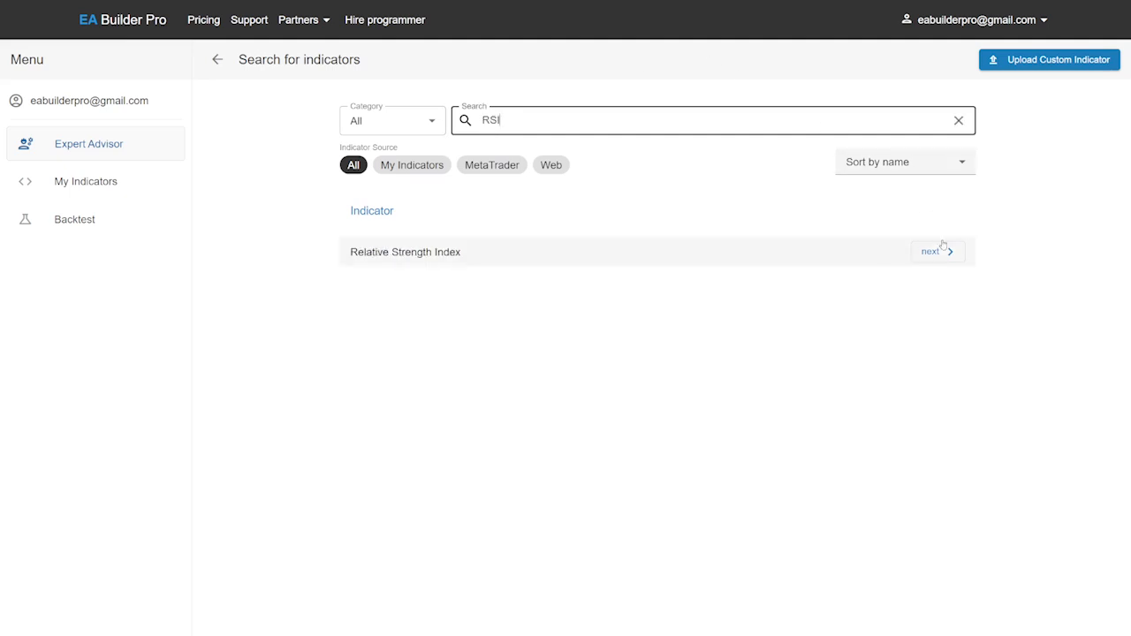
pyautogui.click(950, 251)
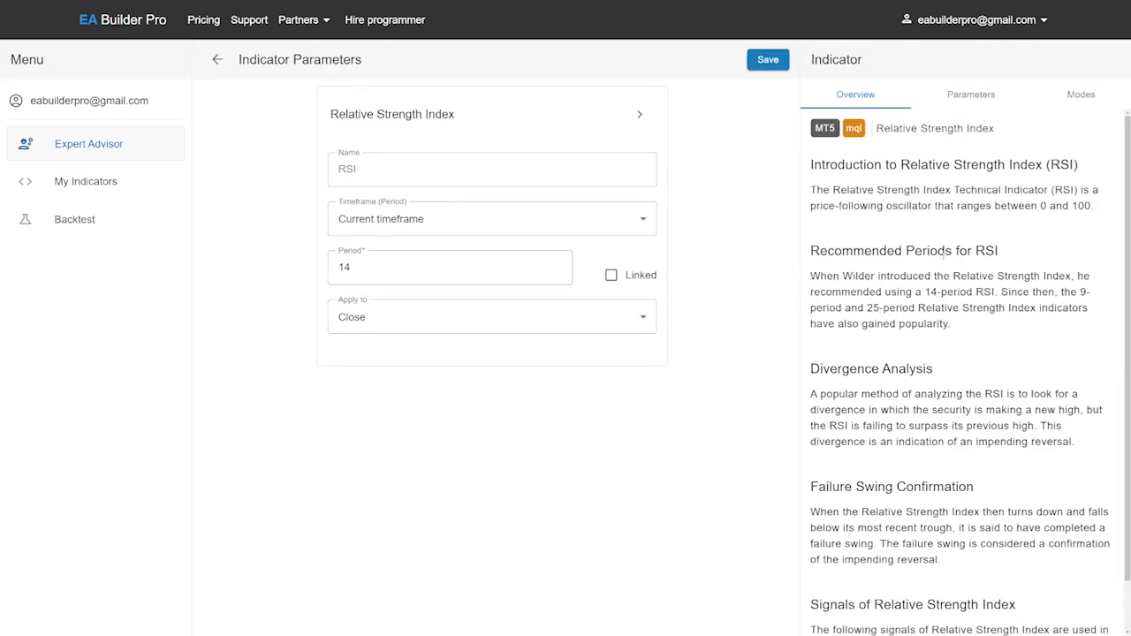
pyautogui.click(774, 60)
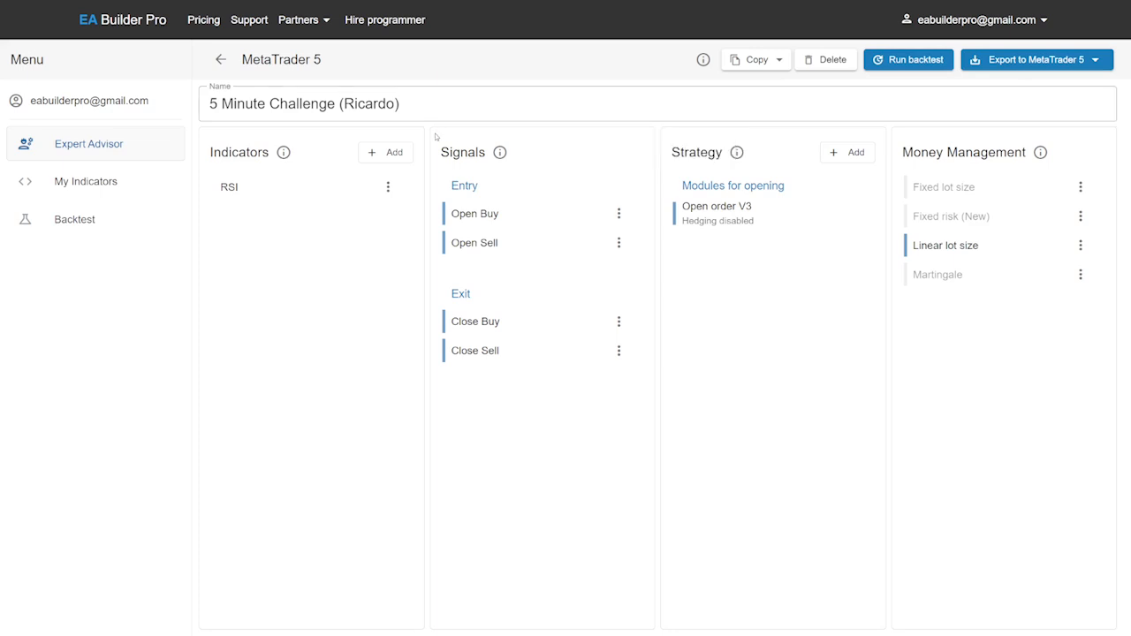
# Step: Add the Volumes indicator with its default parameters to the expert advisor
pyautogui.click(387, 152)
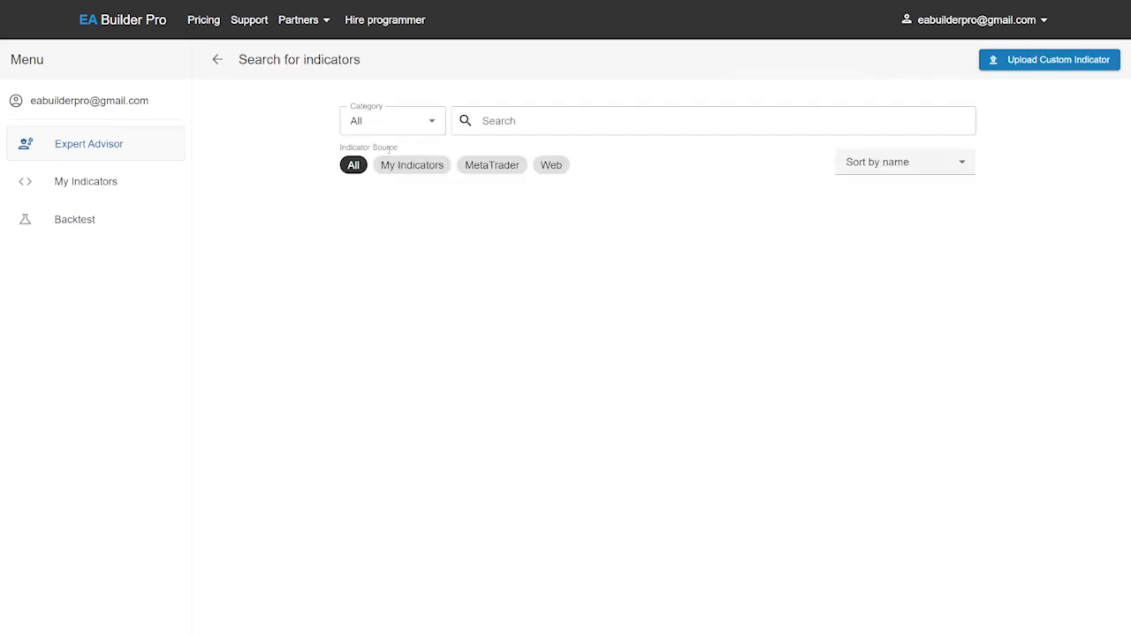
pyautogui.click(528, 123)
pyautogui.write('Volumes')
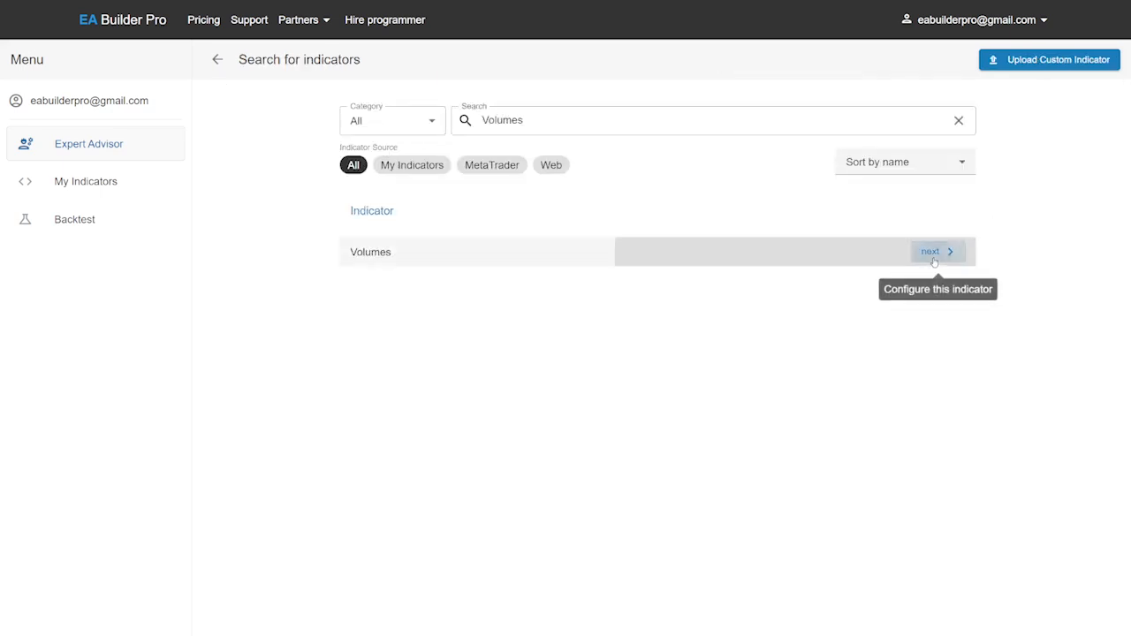
pyautogui.click(934, 258)
pyautogui.click(771, 61)
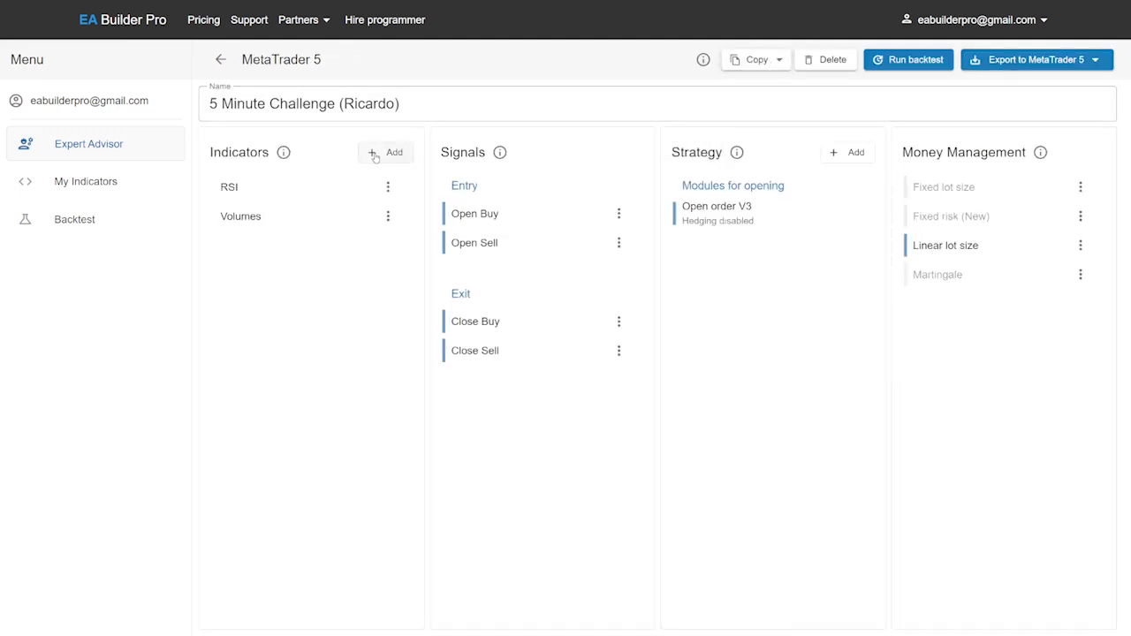
# Step: Add the Bar Close indicator on the current timeframe to the expert advisor
pyautogui.click(374, 154)
pyautogui.click(482, 129)
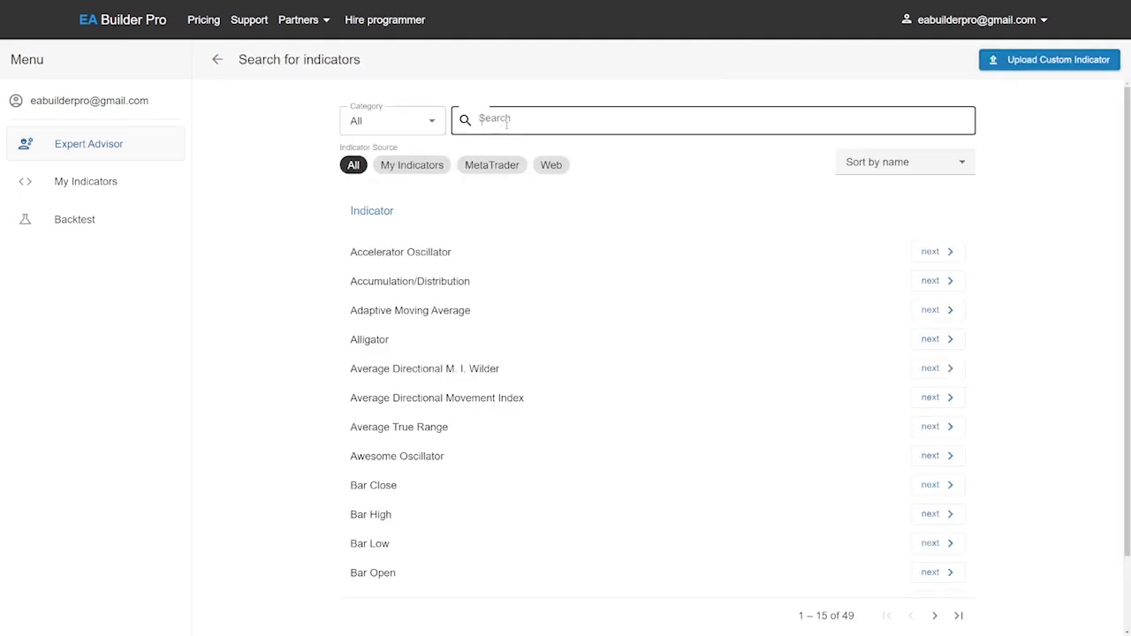
pyautogui.write('Bar Close')
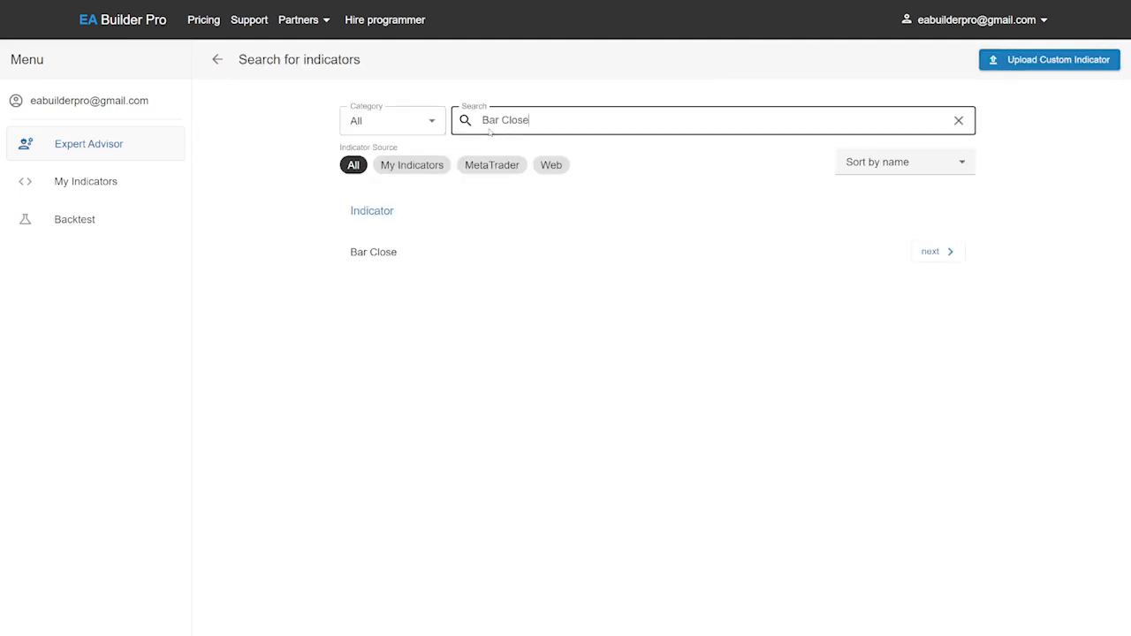
pyautogui.click(939, 252)
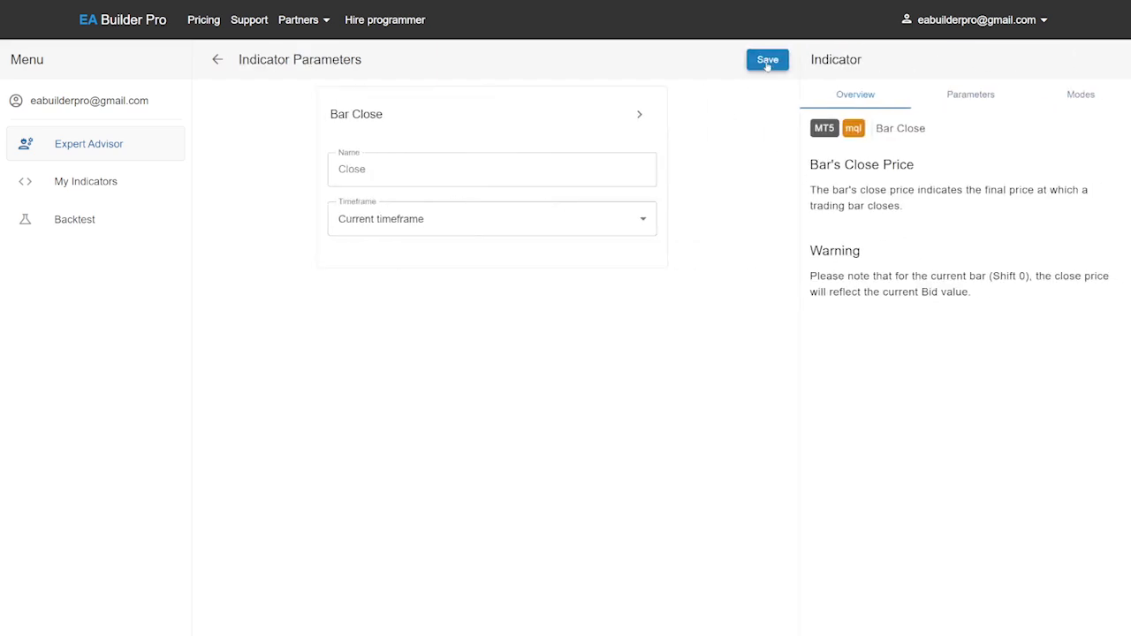
pyautogui.click(767, 62)
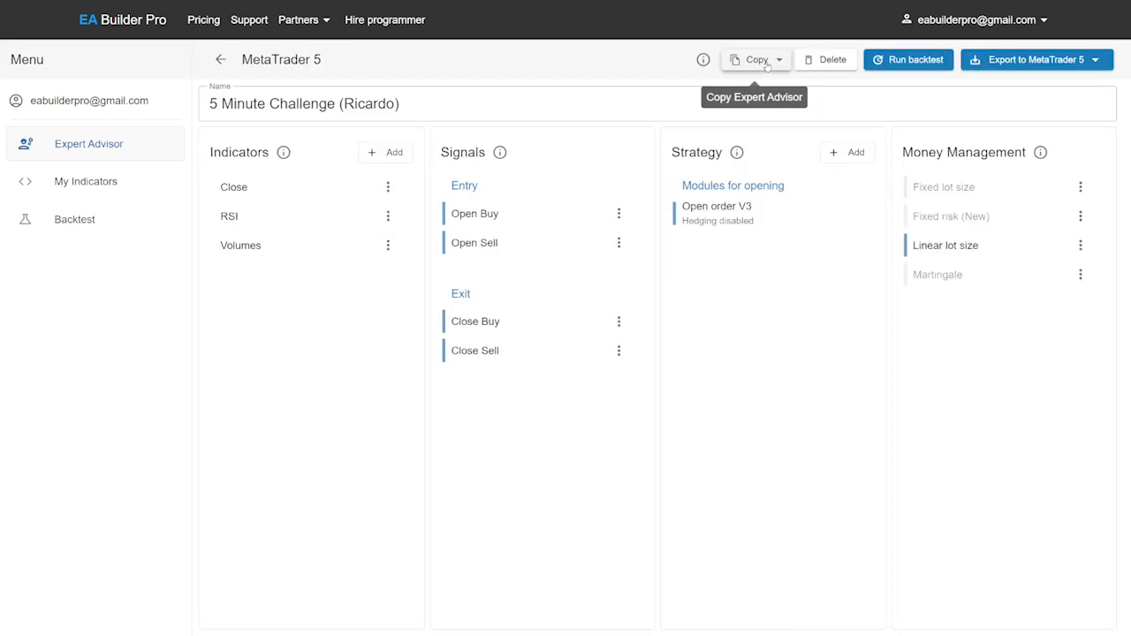
# Step: Upload the custom indicator file Highest Lowest.ex5 and add it to the expert advisor under the name Swing
pyautogui.click(394, 153)
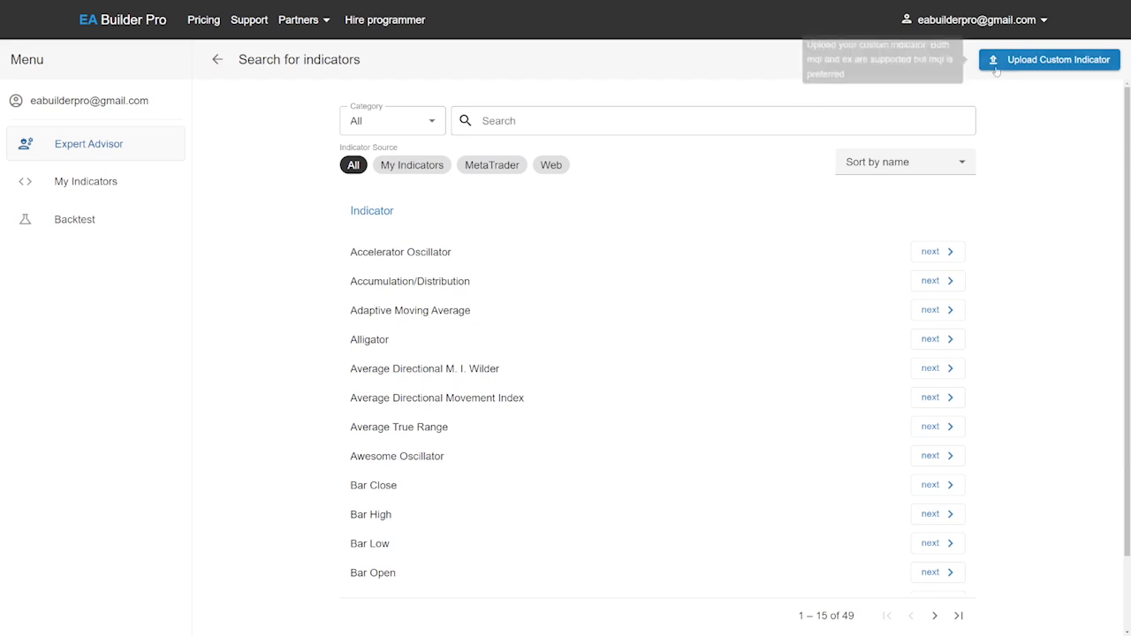
pyautogui.click(1047, 62)
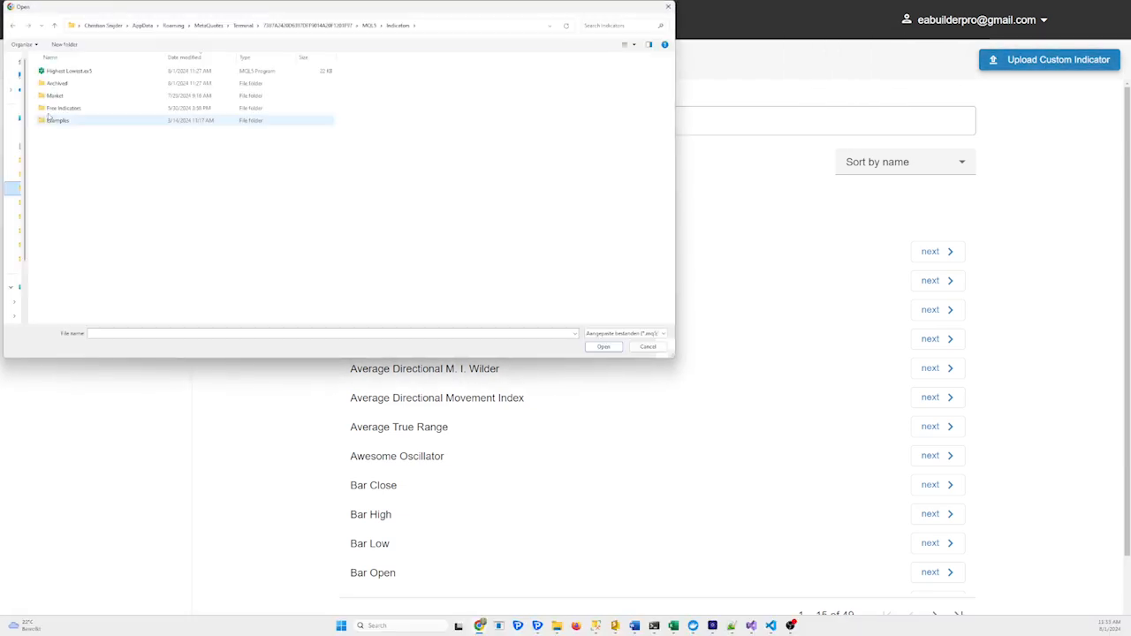
pyautogui.doubleClick(85, 71)
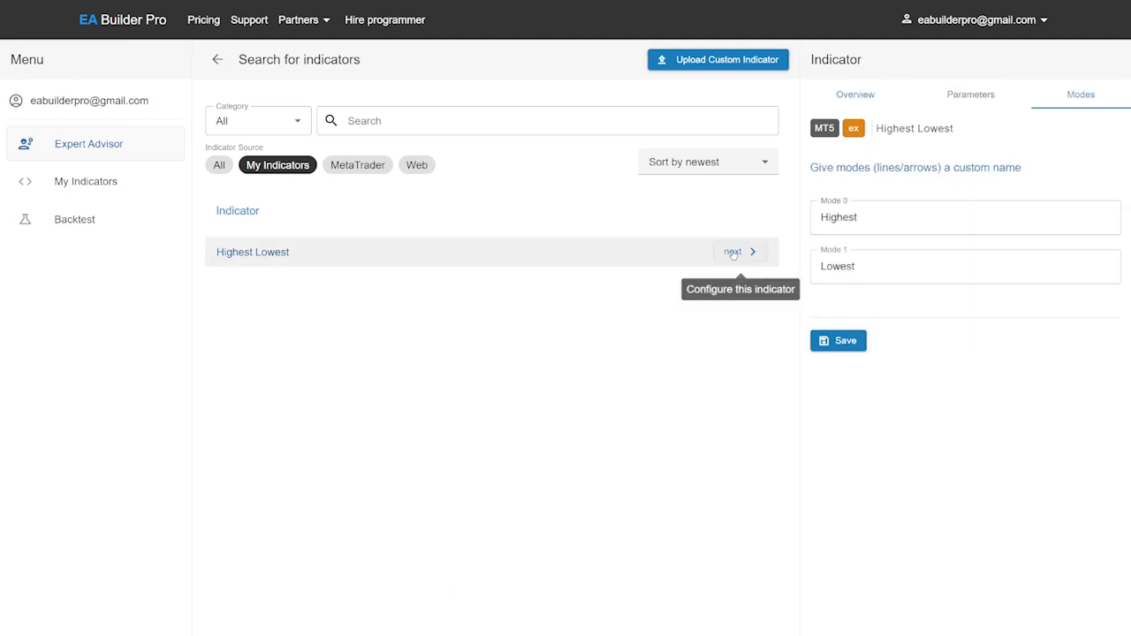
pyautogui.click(733, 253)
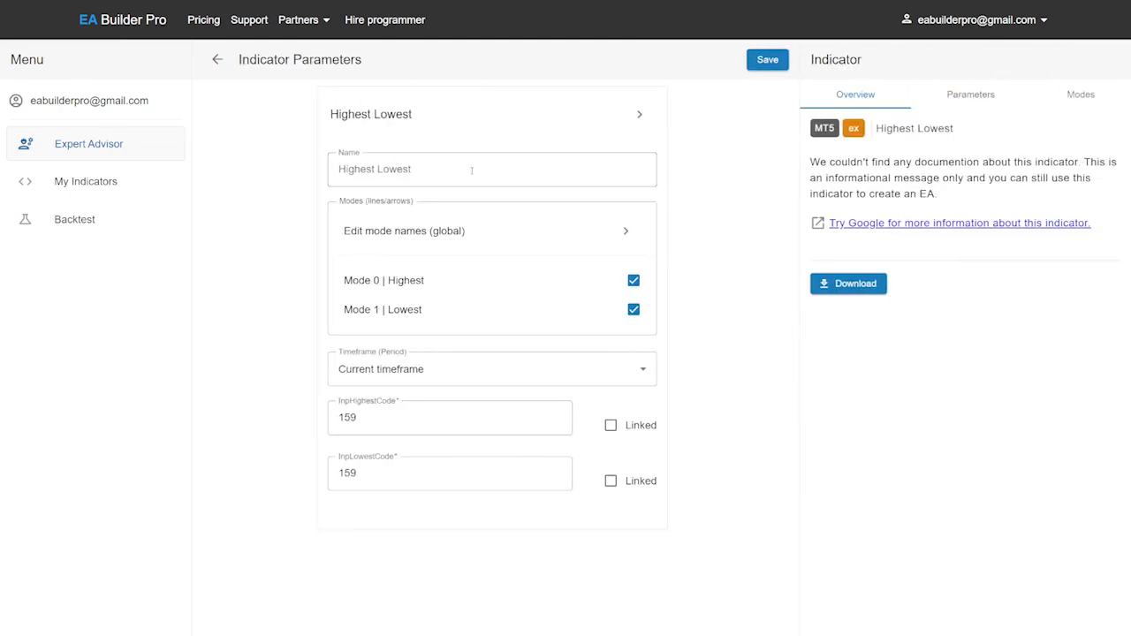
pyautogui.tripleClick(443, 171)
pyautogui.write('Swing')
pyautogui.click(772, 66)
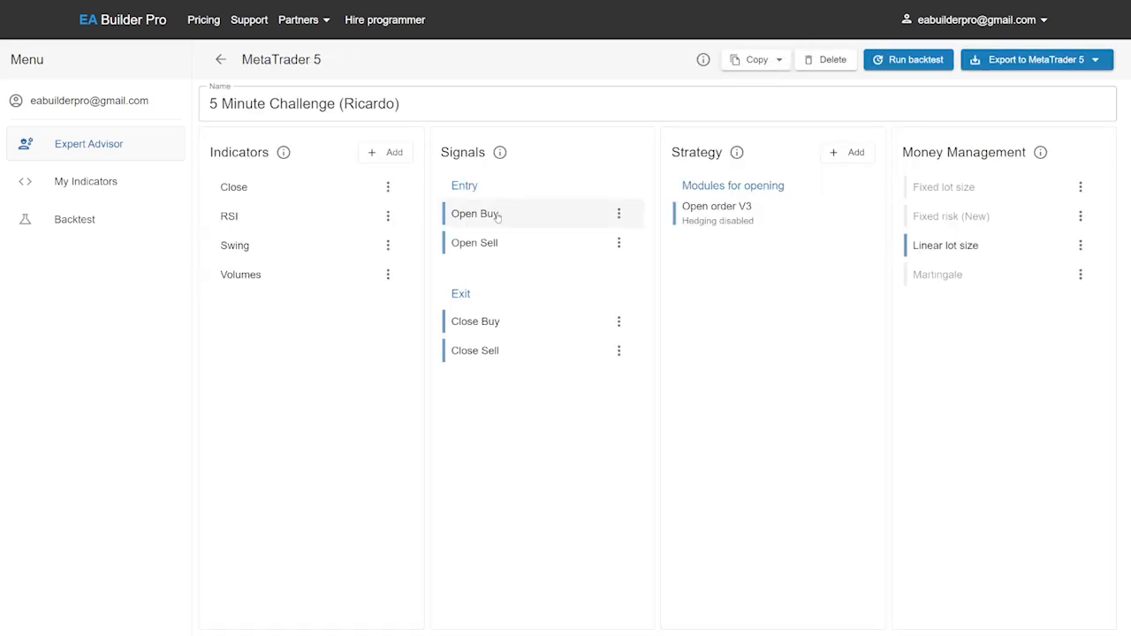
# Step: Add a first condition to the Open Buy signal with RSI at shift 0 and the Down Cross operator
pyautogui.click(498, 216)
pyautogui.click(324, 178)
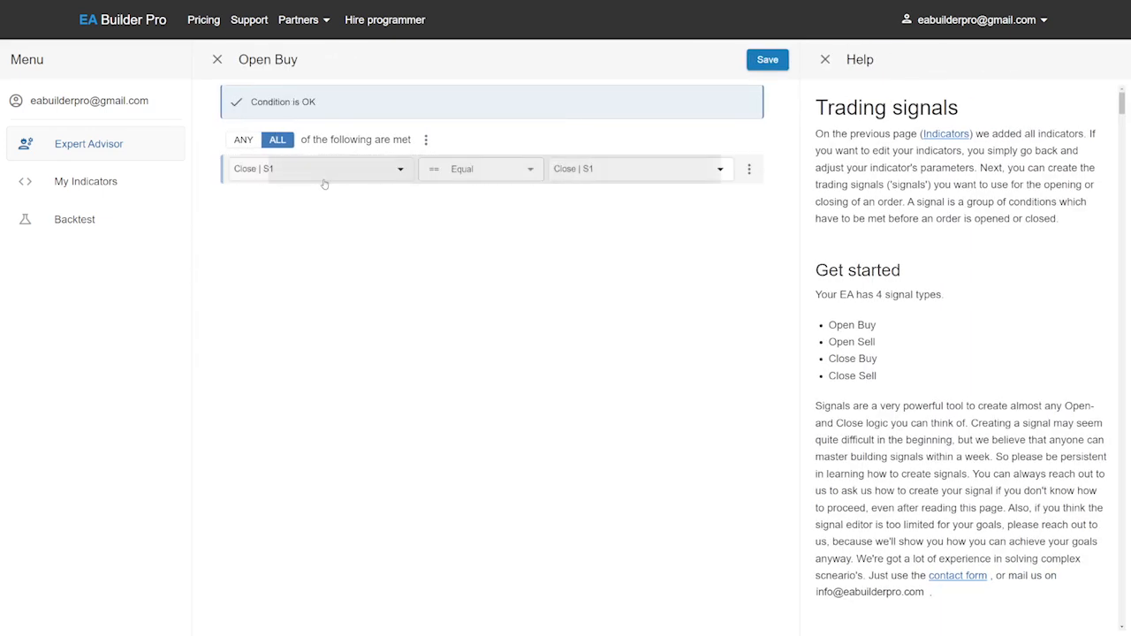
pyautogui.click(322, 176)
pyautogui.click(316, 293)
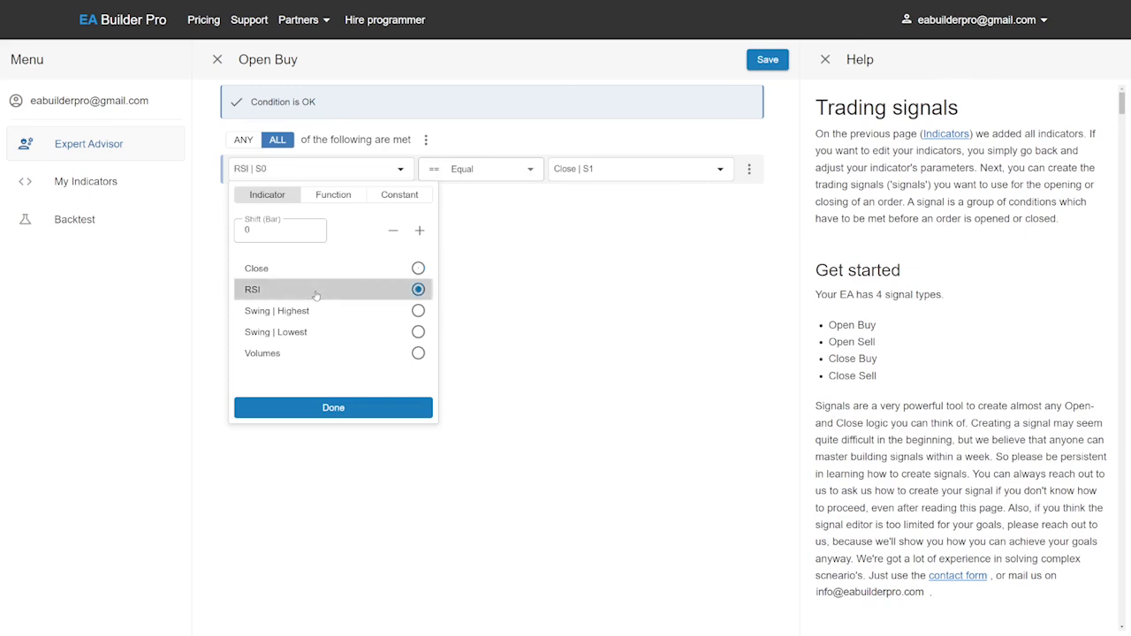
pyautogui.click(486, 169)
pyautogui.click(486, 170)
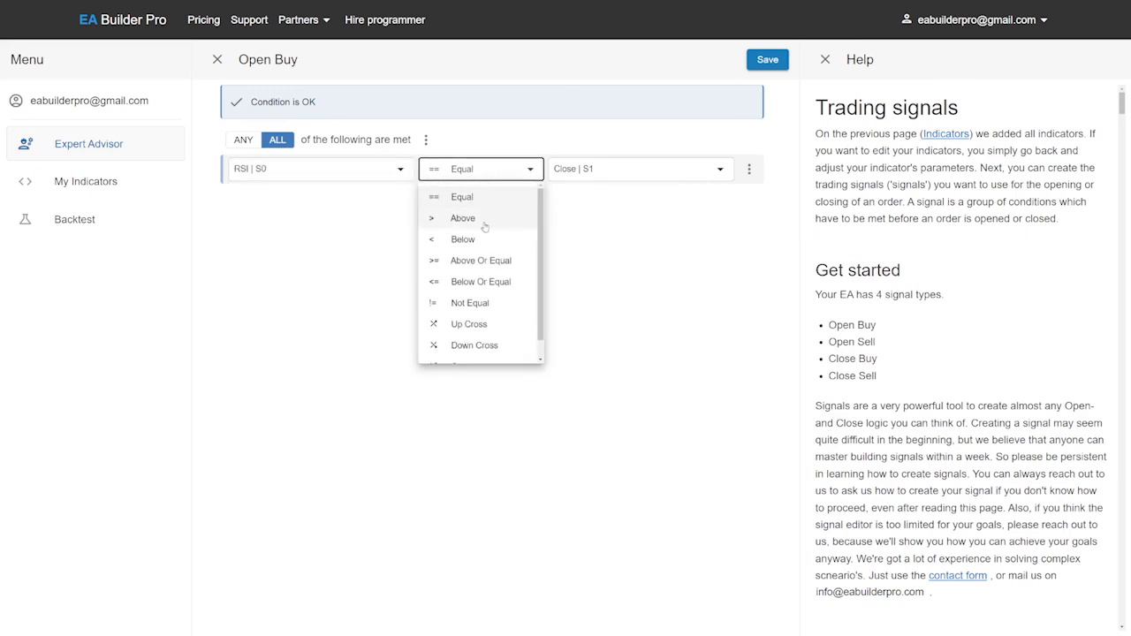
pyautogui.click(487, 346)
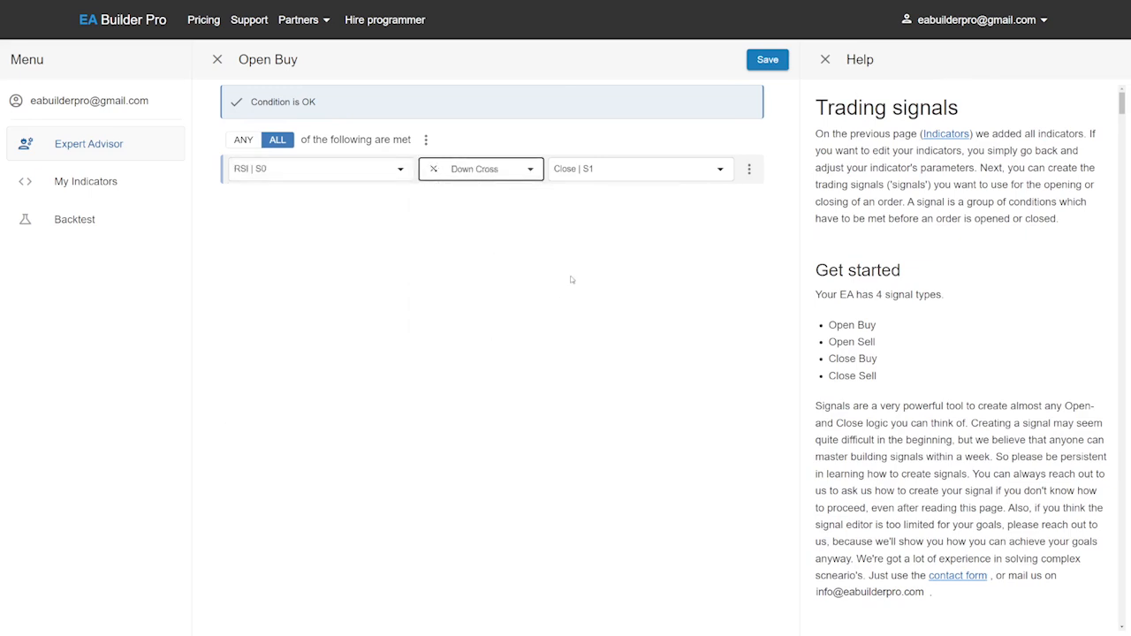
# Step: Set the comparison value of the RSI condition to the constant 65
pyautogui.click(632, 169)
pyautogui.click(719, 195)
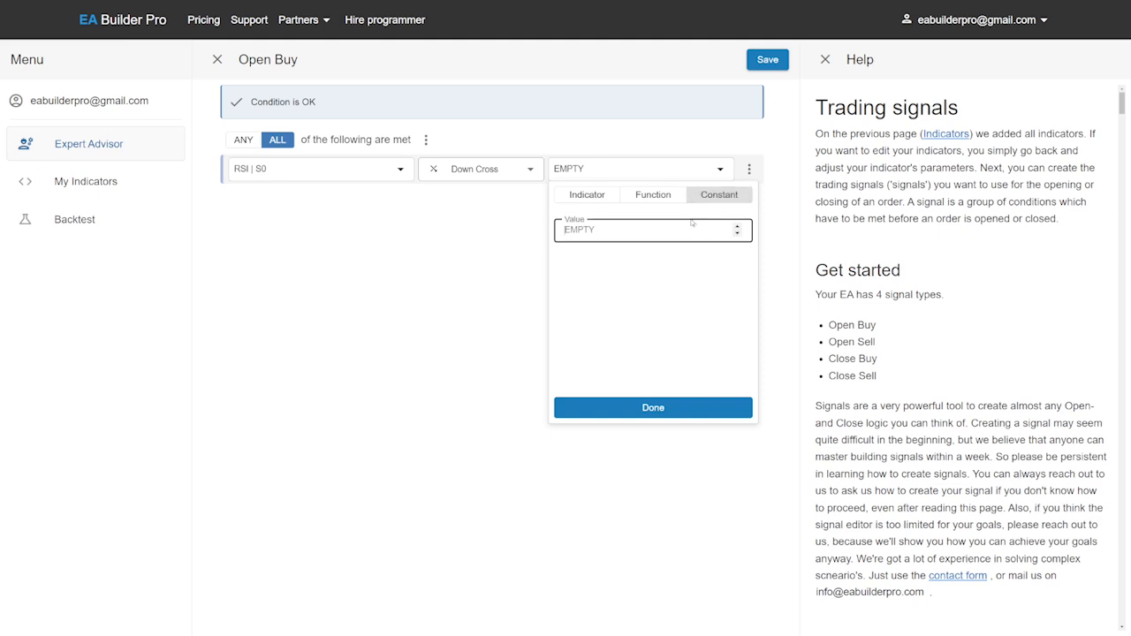
pyautogui.write('65')
pyautogui.click(690, 409)
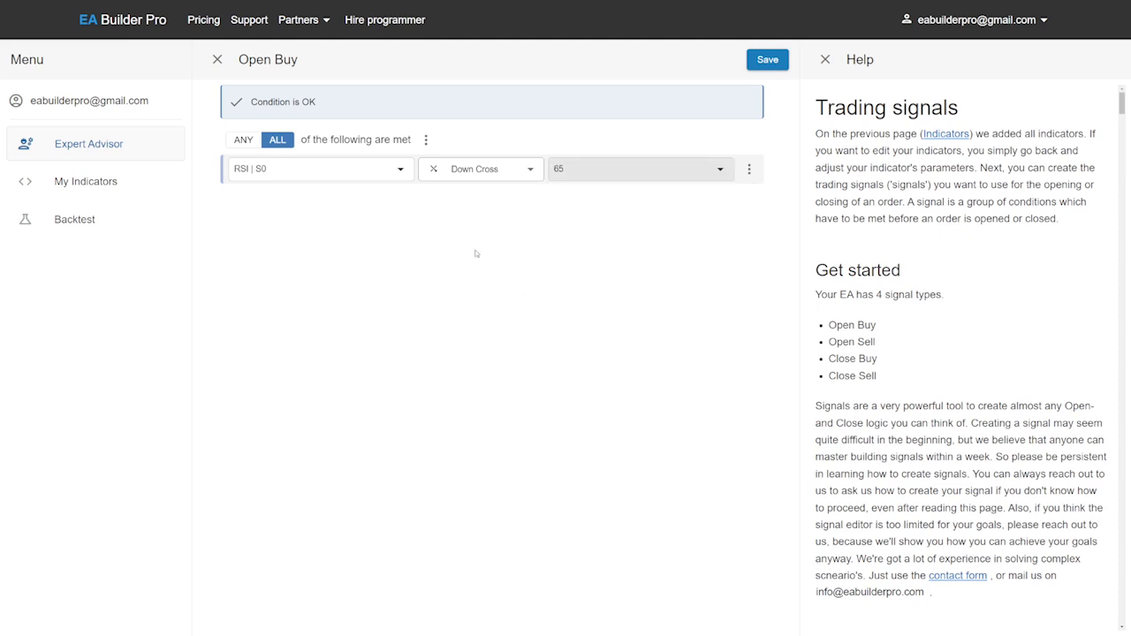
# Step: Add a second Open Buy condition with Volumes at shift 1 and the Above operator
pyautogui.click(425, 140)
pyautogui.click(460, 173)
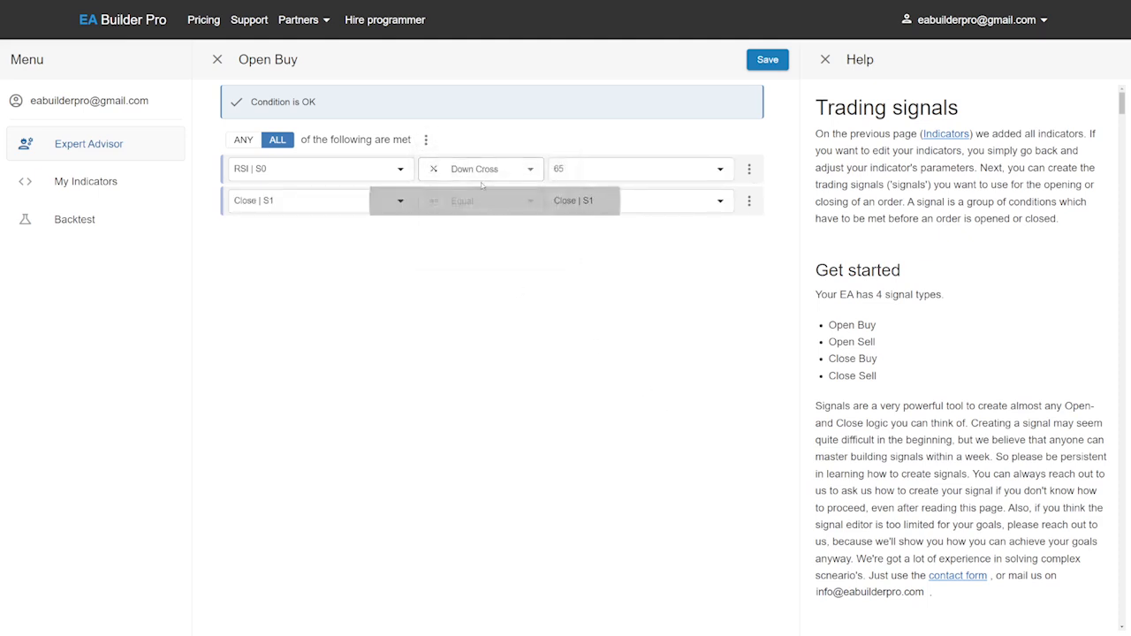
pyautogui.click(329, 207)
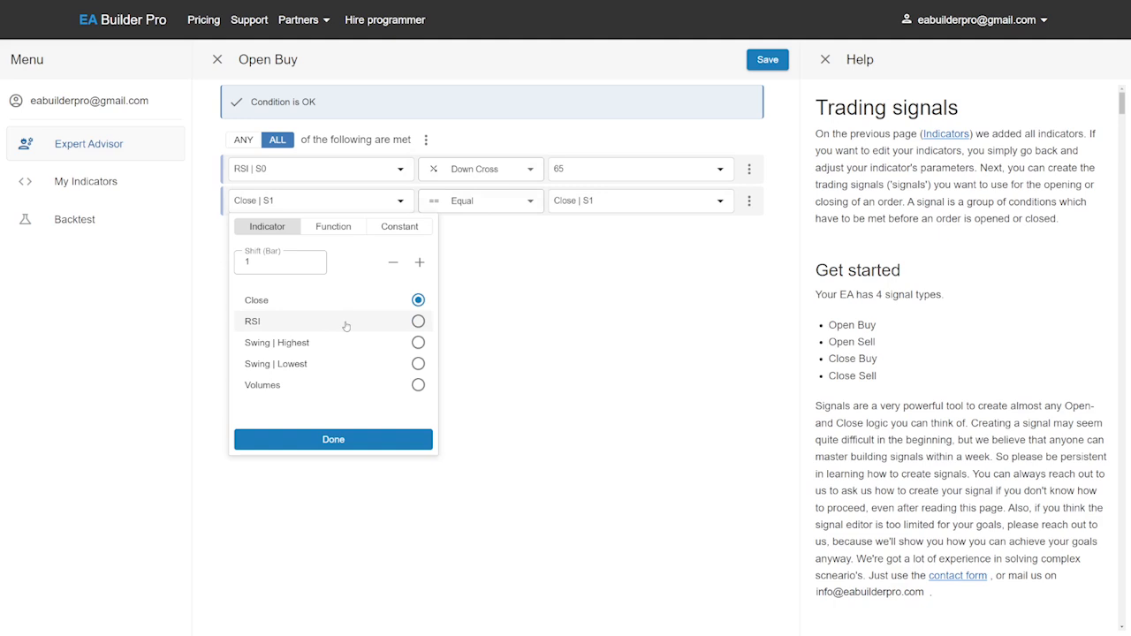
pyautogui.click(352, 386)
pyautogui.click(389, 438)
pyautogui.click(502, 208)
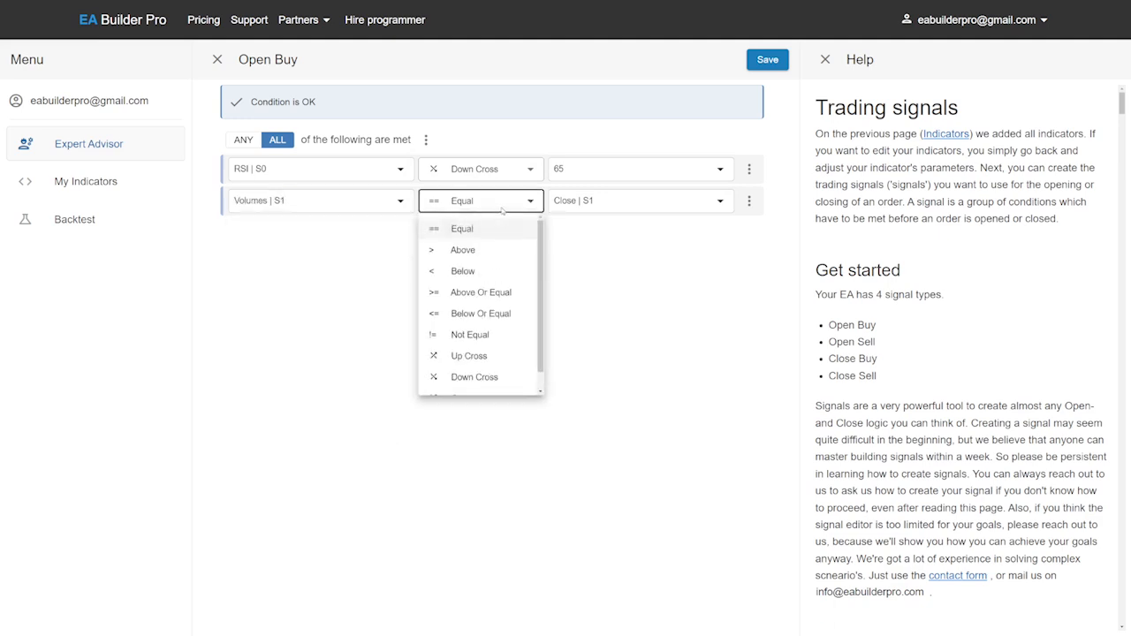
pyautogui.click(513, 250)
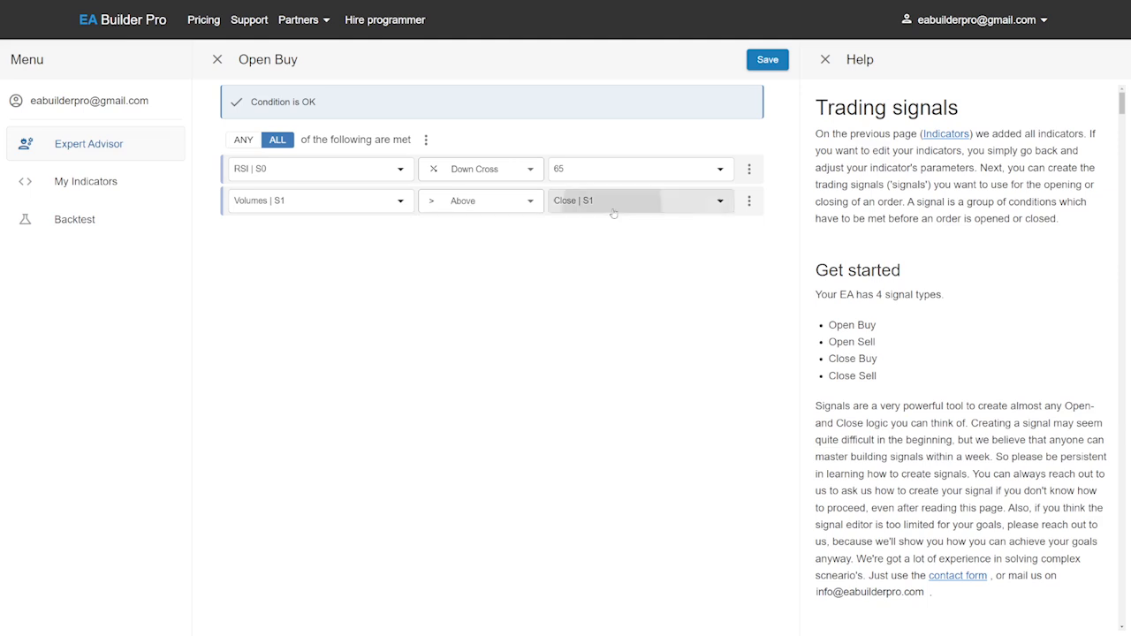
# Step: Compare the second condition against Volumes at shift 2 and save the Open Buy signal
pyautogui.click(613, 213)
pyautogui.click(610, 386)
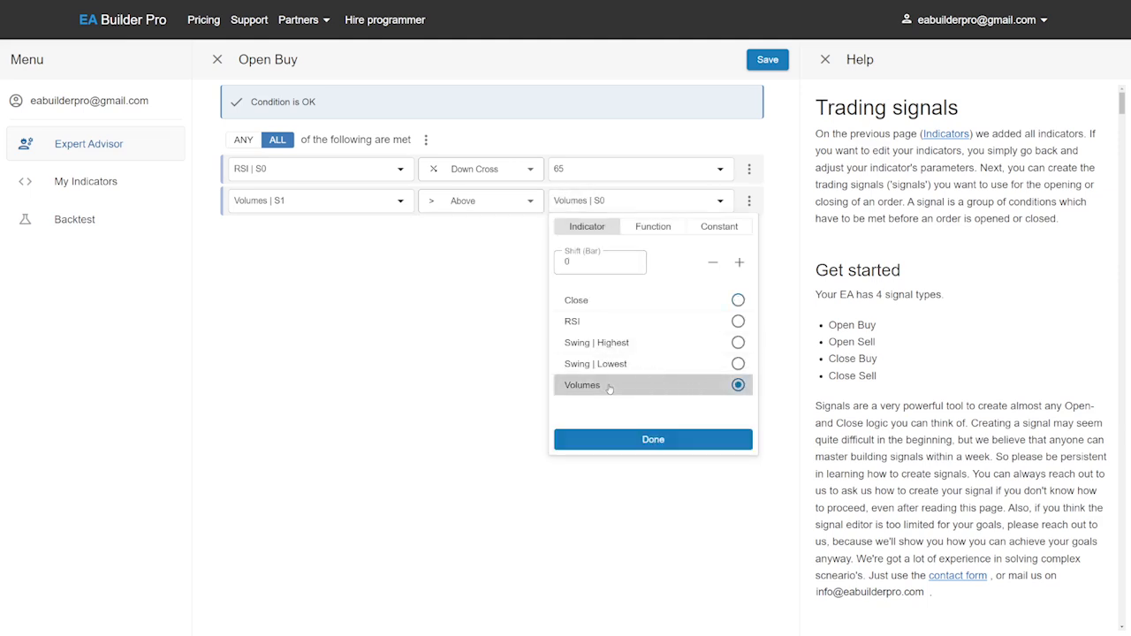
pyautogui.click(740, 263)
pyautogui.click(740, 263)
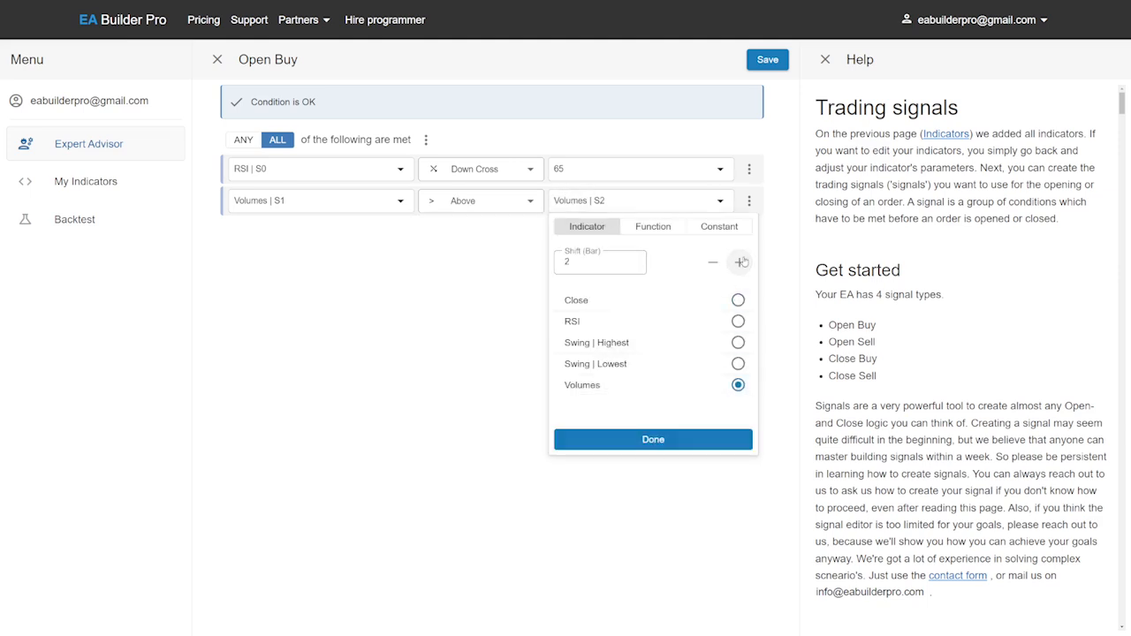
pyautogui.click(696, 441)
pyautogui.click(770, 60)
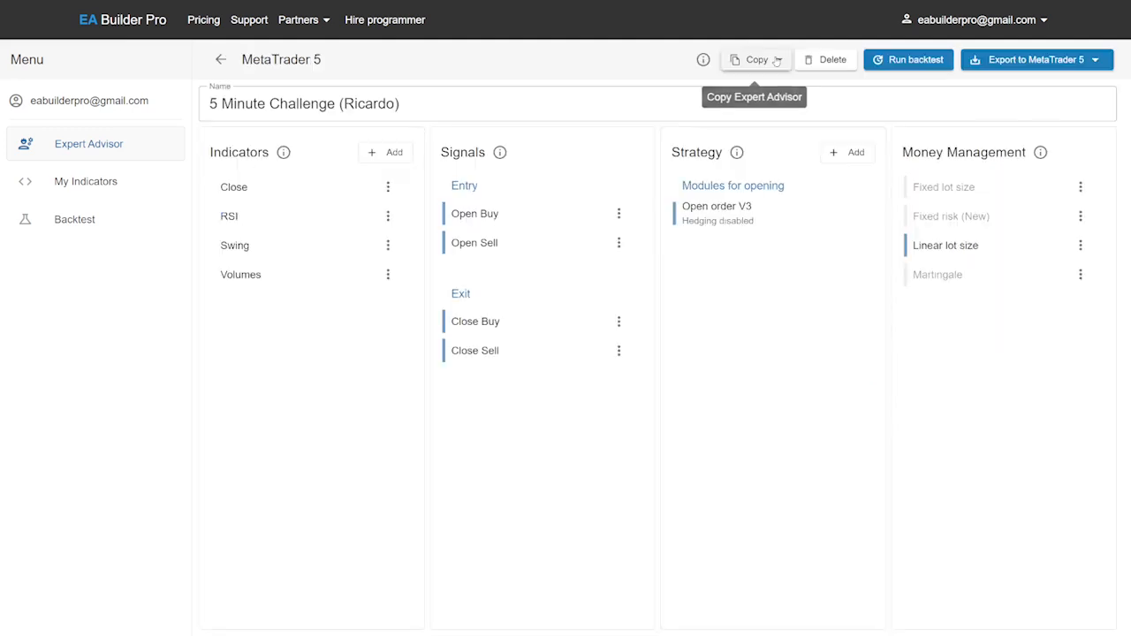
# Step: Copy the Open Buy signal and paste its conditions onto the Open Sell signal
pyautogui.click(619, 214)
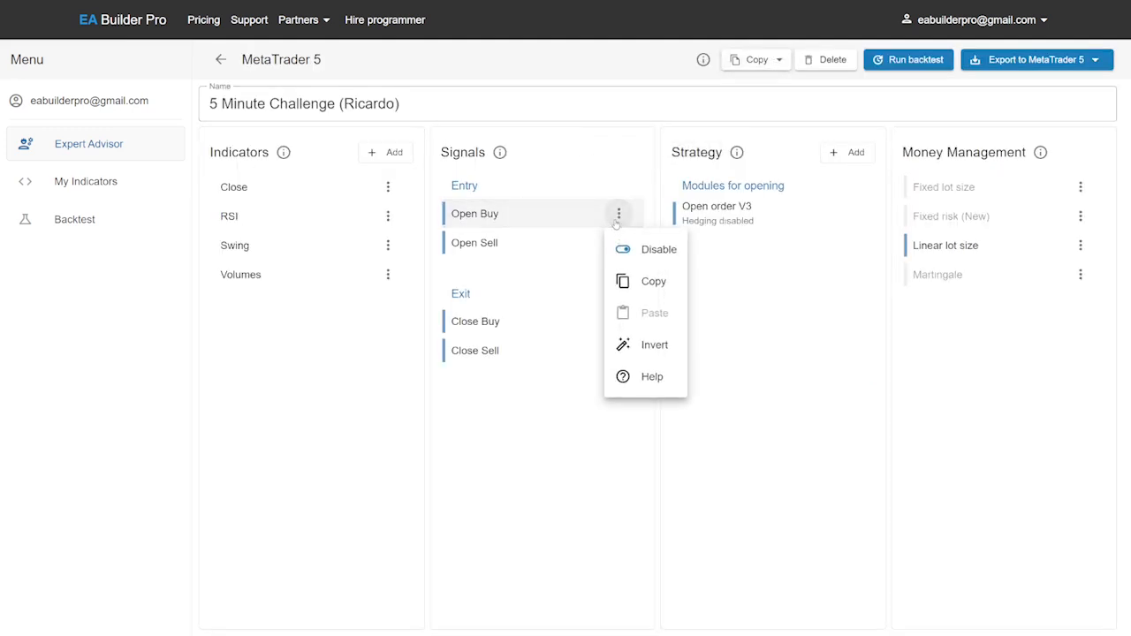
pyautogui.click(644, 286)
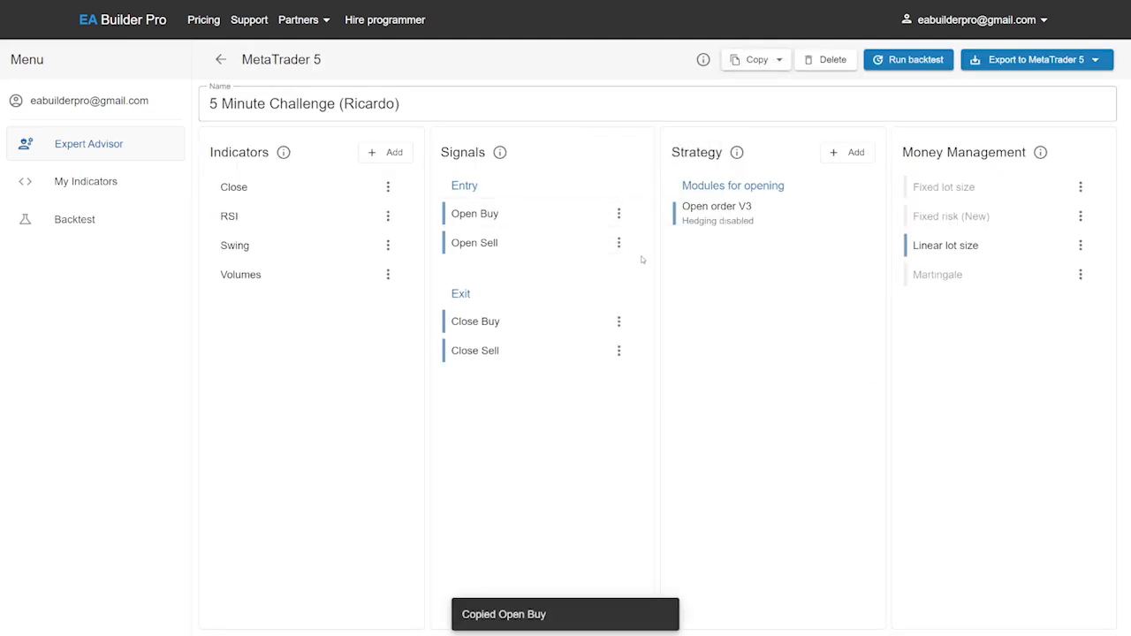
pyautogui.click(619, 242)
pyautogui.click(653, 343)
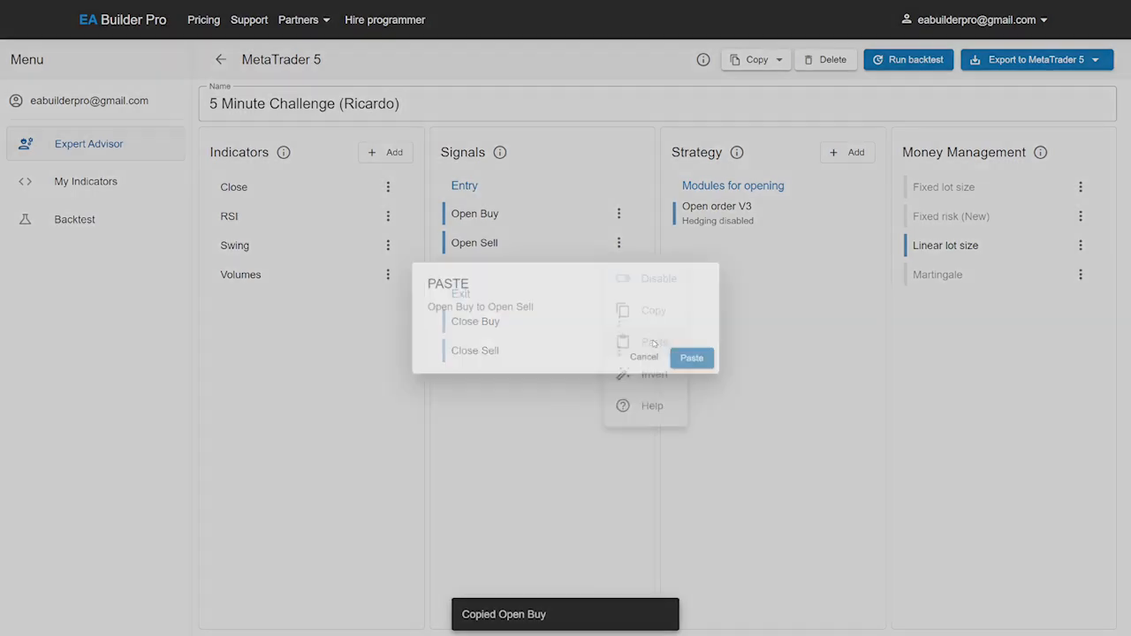
pyautogui.click(703, 358)
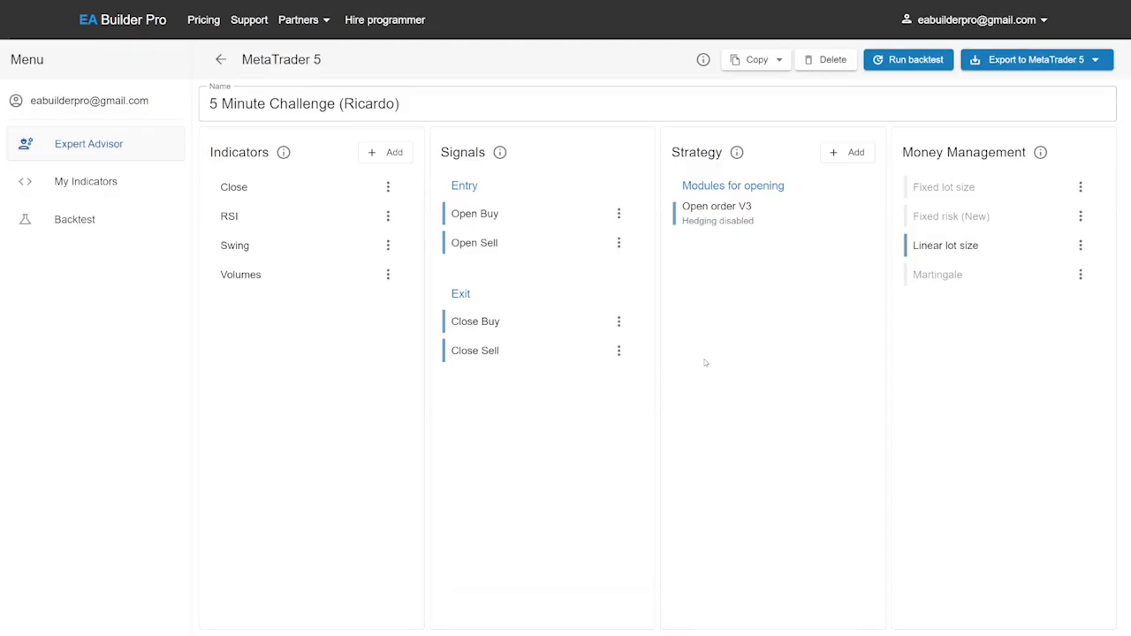
# Step: Change the operator of the RSI condition in the Open Sell signal to Up Cross
pyautogui.click(540, 247)
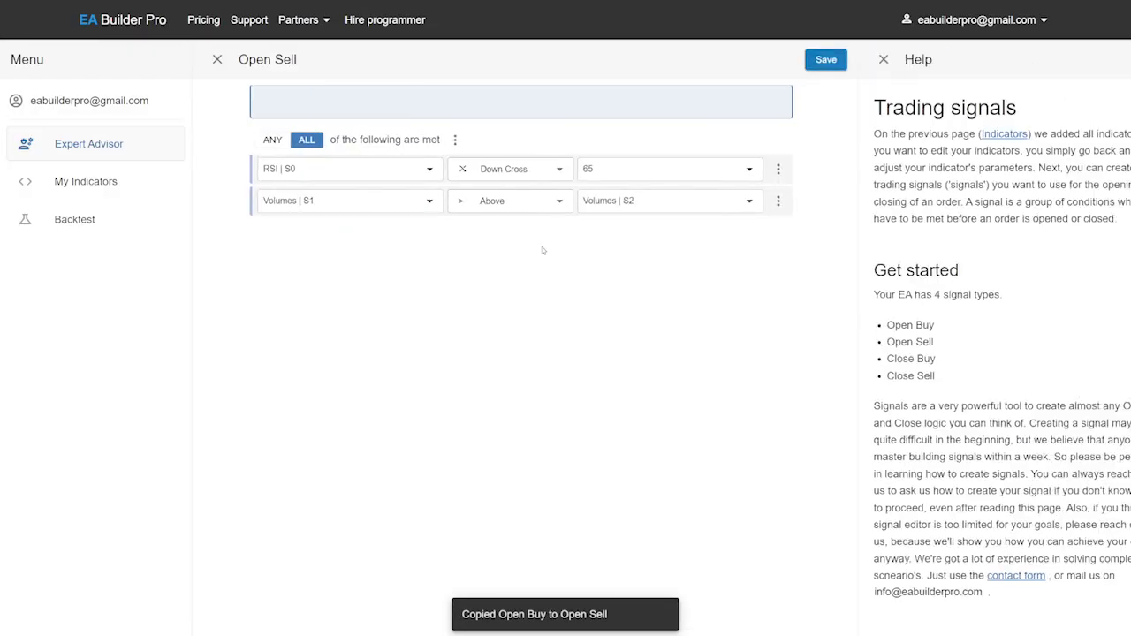
pyautogui.click(509, 174)
pyautogui.click(487, 327)
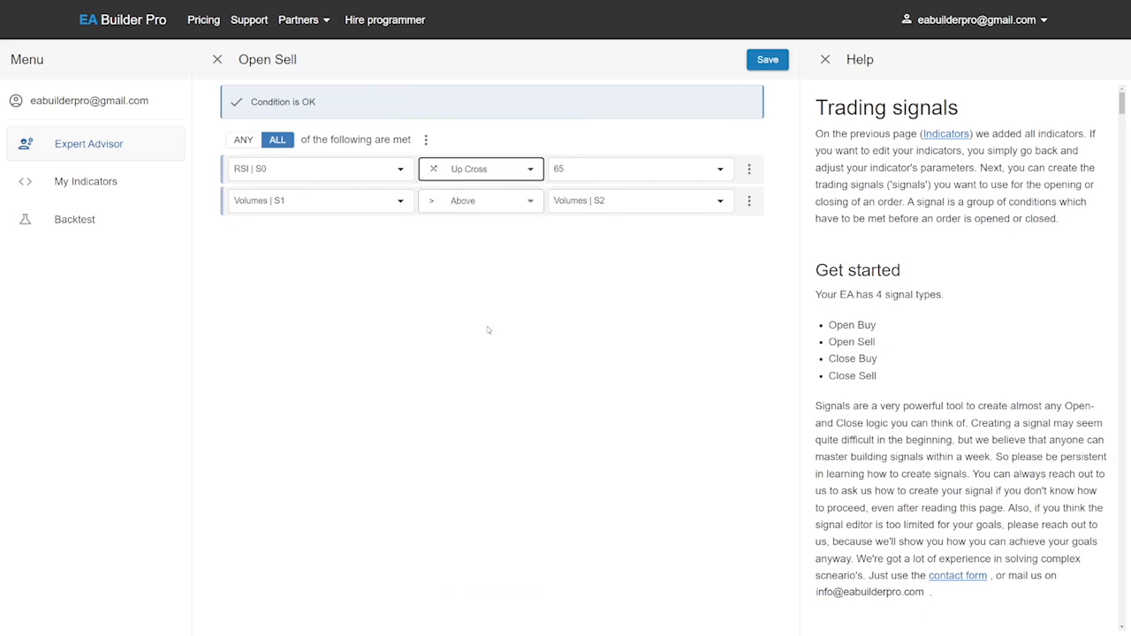
# Step: Set the RSI condition's comparison constant to 35 and save the Open Sell signal
pyautogui.click(570, 172)
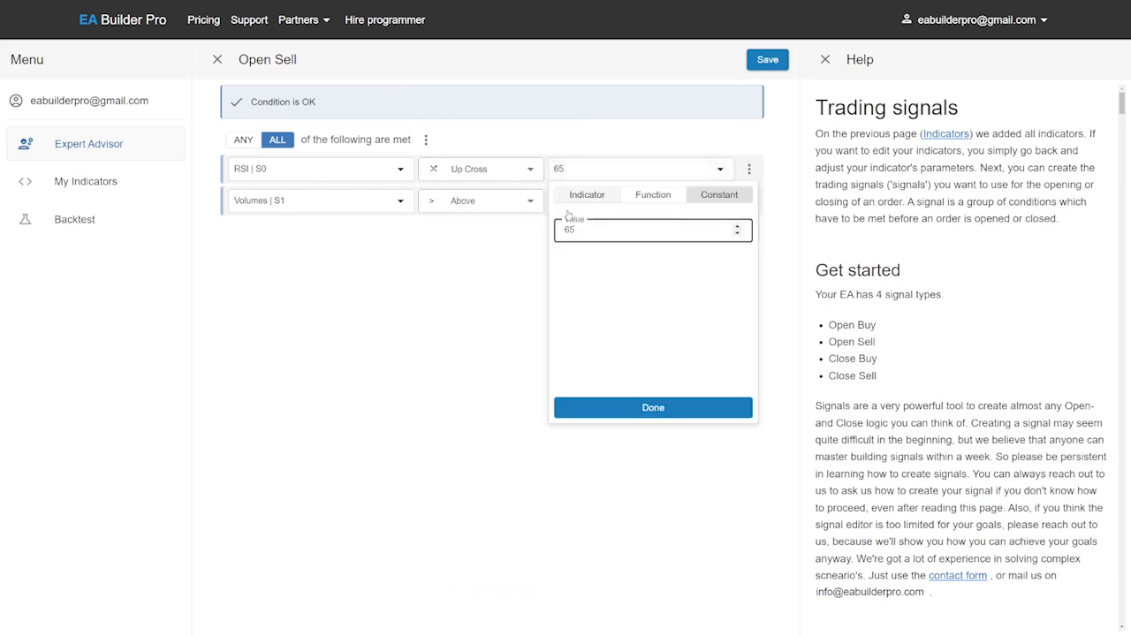
pyautogui.moveTo(576, 229); pyautogui.dragTo(528, 232)
pyautogui.write('3')
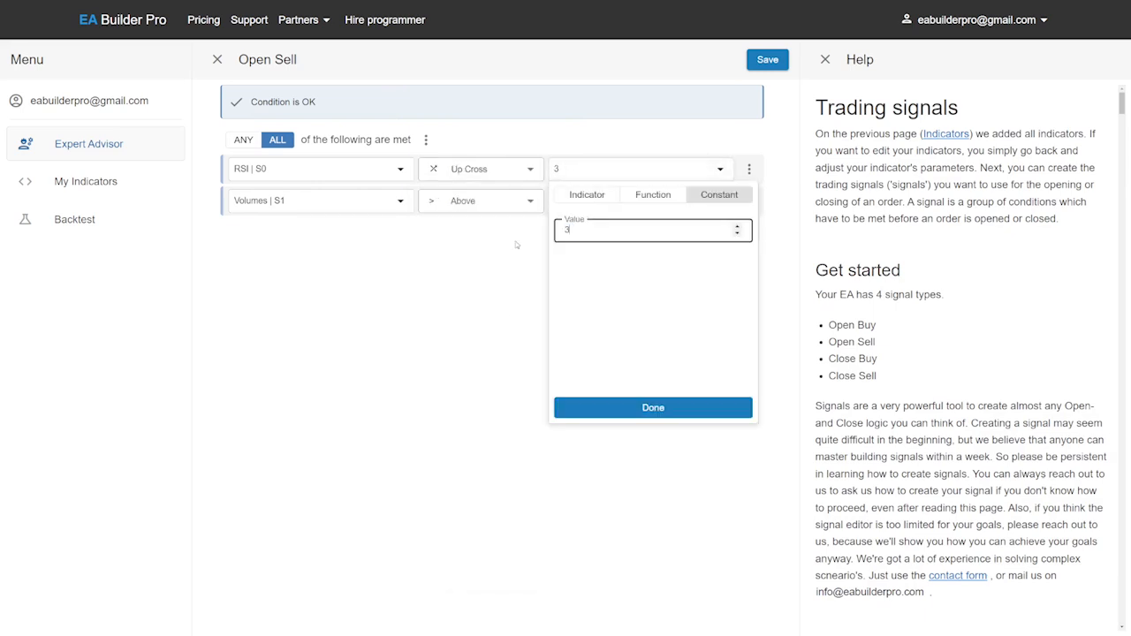
pyautogui.write('5')
pyautogui.click(669, 408)
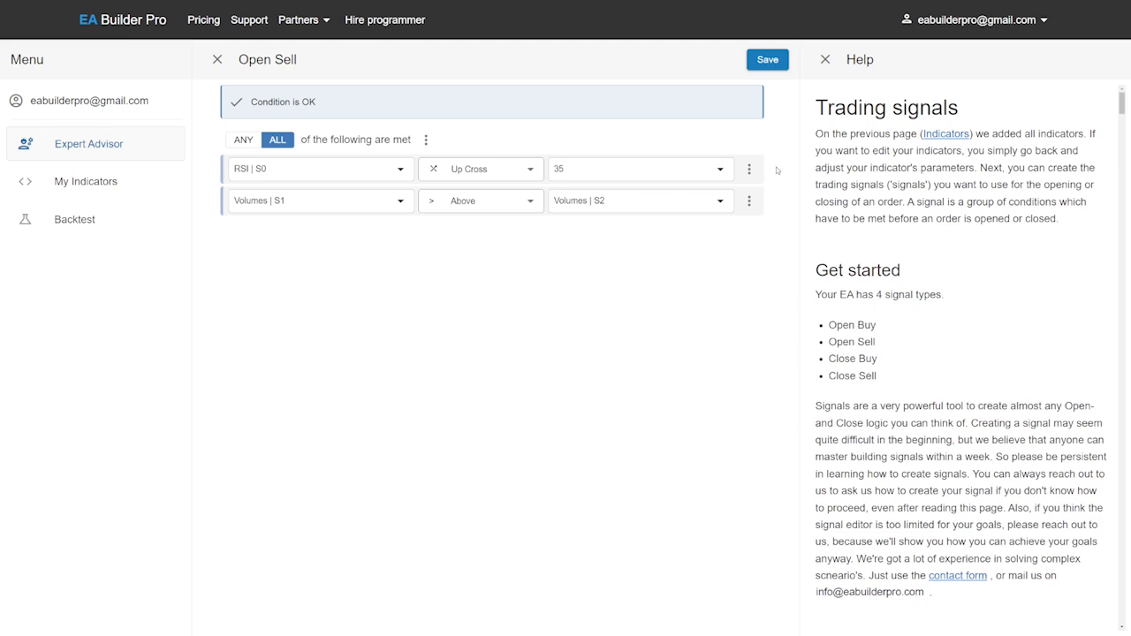
pyautogui.click(768, 61)
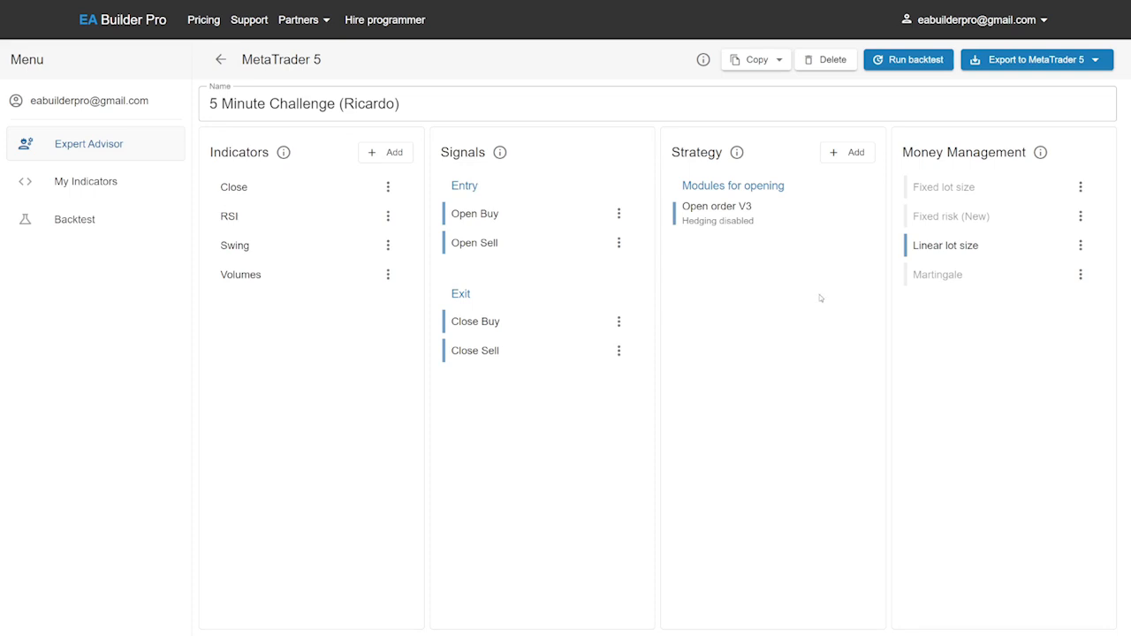
# Step: Add a Stop loss strategy module with value 2 and unit Percent of balance, and save it
pyautogui.click(854, 154)
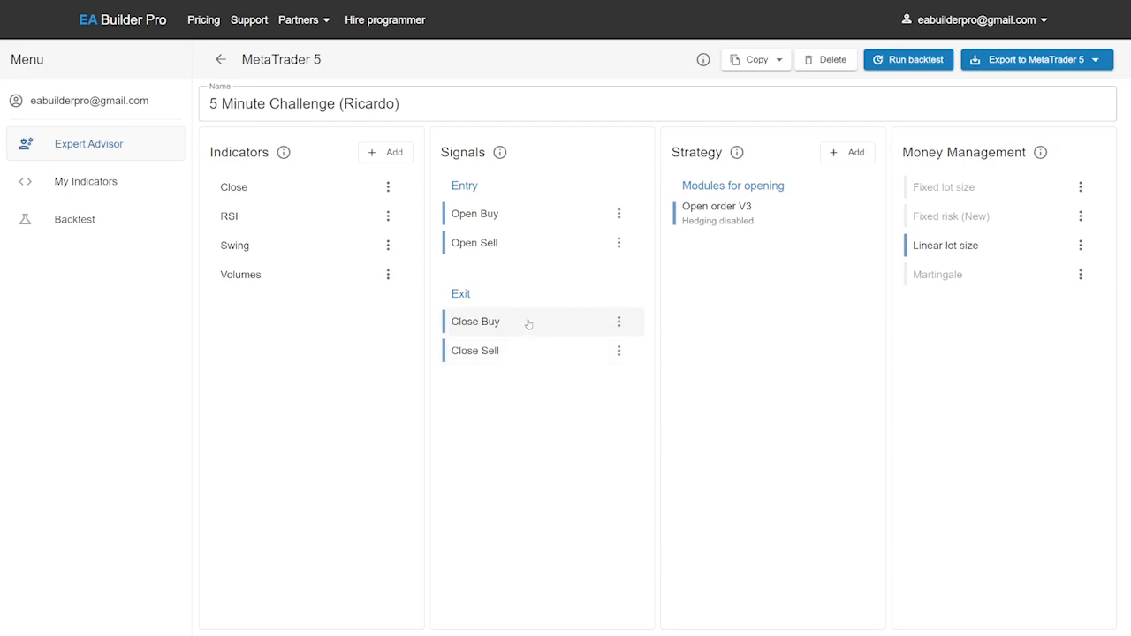
pyautogui.click(834, 154)
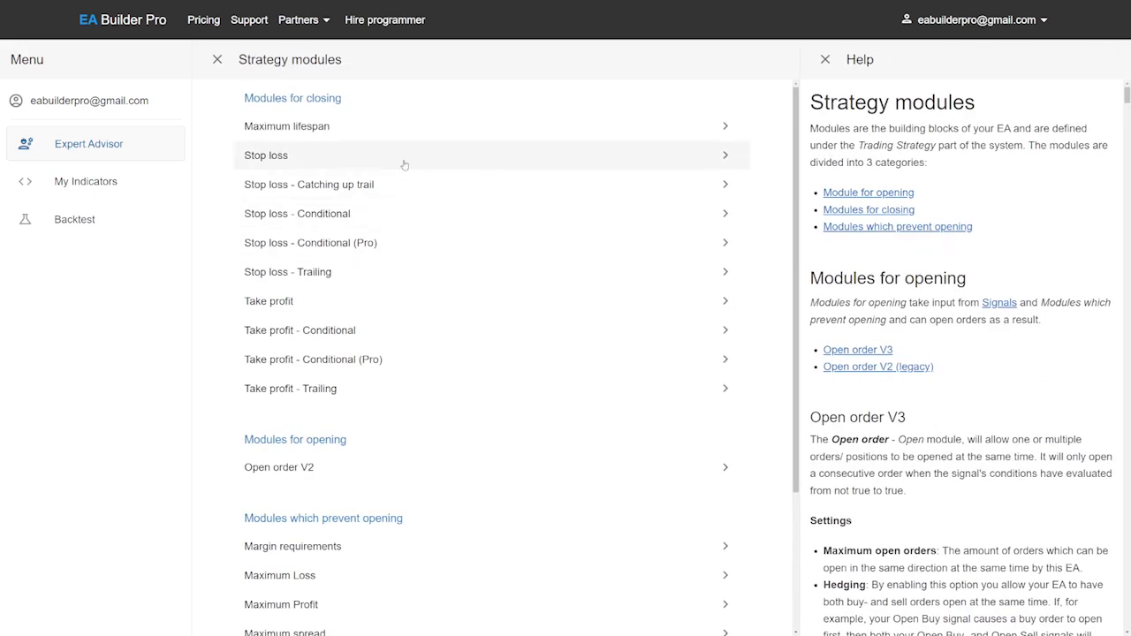
pyautogui.click(404, 165)
pyautogui.click(311, 250)
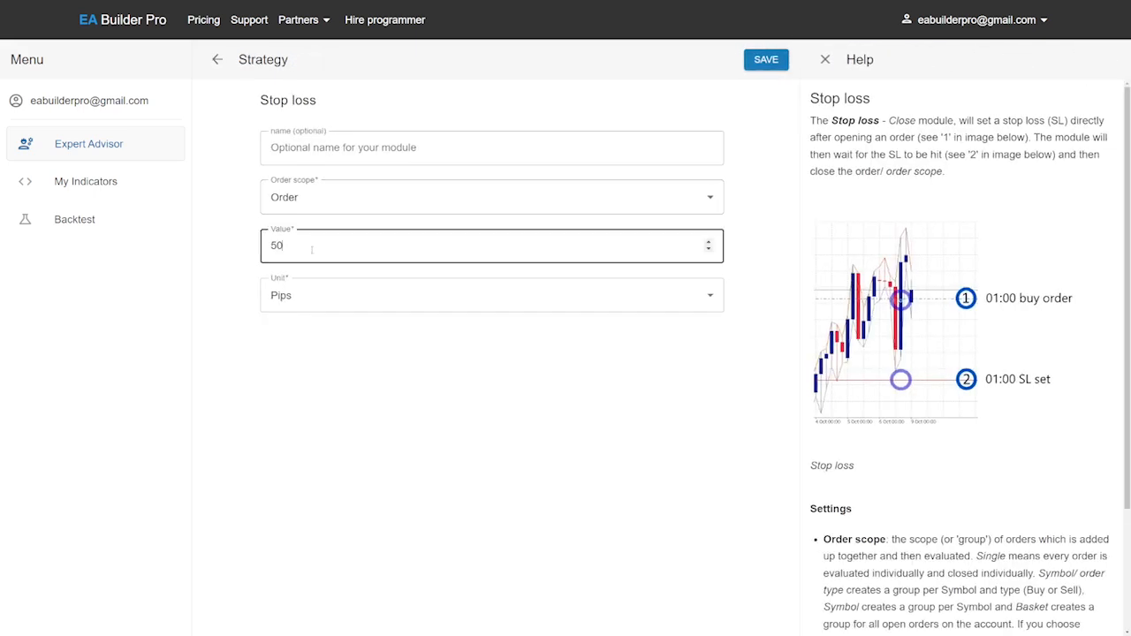
pyautogui.click(351, 305)
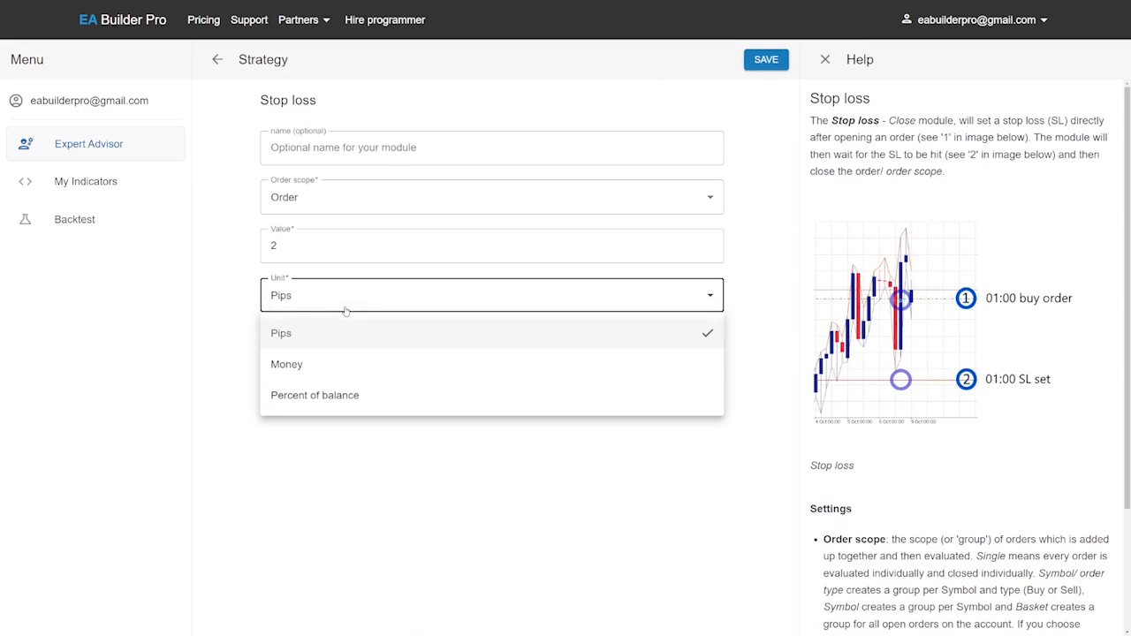
pyautogui.click(362, 402)
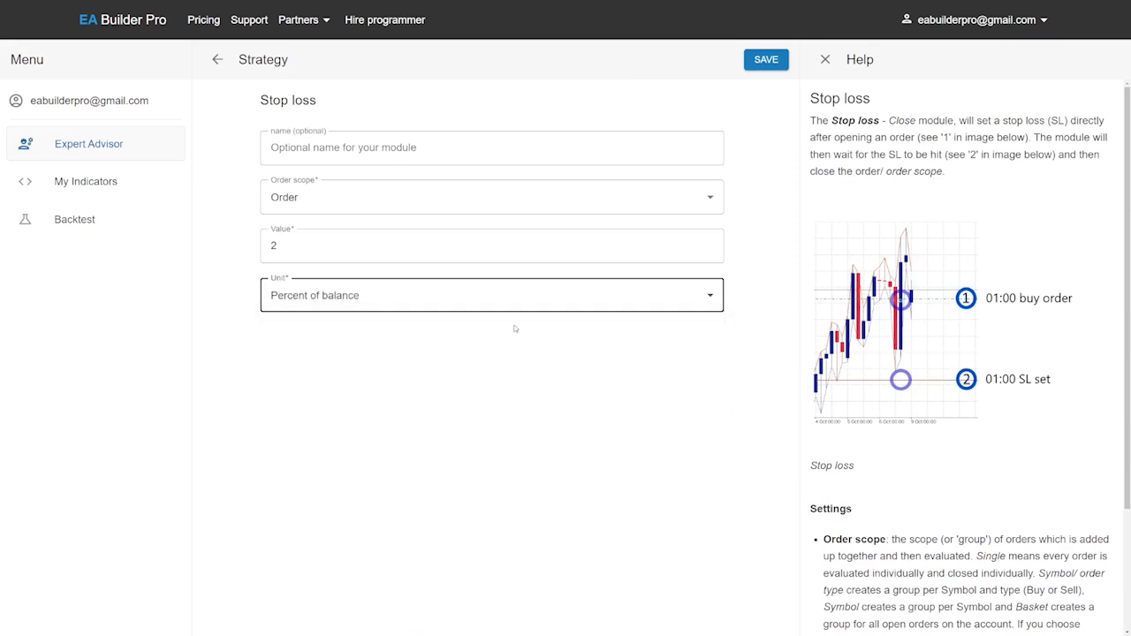
pyautogui.click(765, 60)
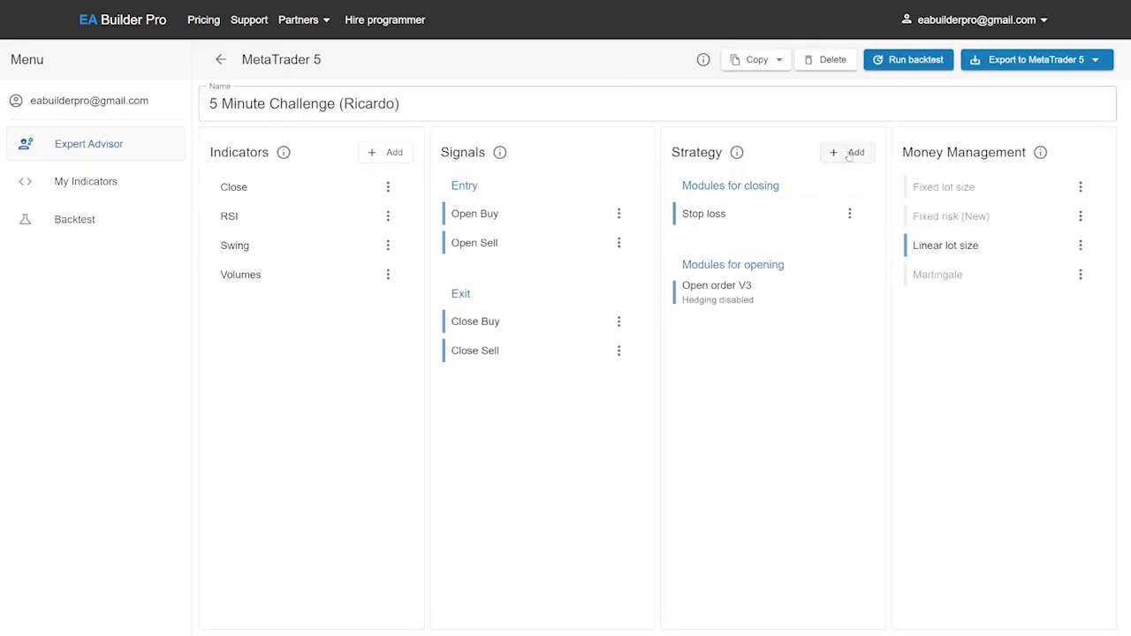
# Step: Add a Take profit - Conditional (Pro) strategy module named "Buy break-even"
pyautogui.click(850, 153)
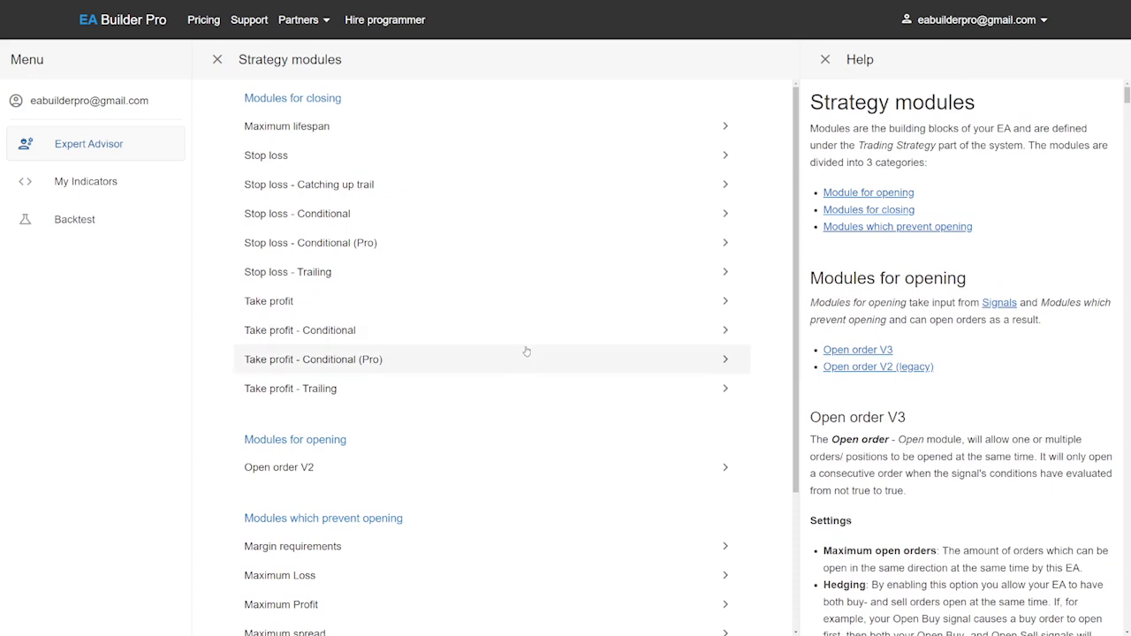
pyautogui.click(526, 352)
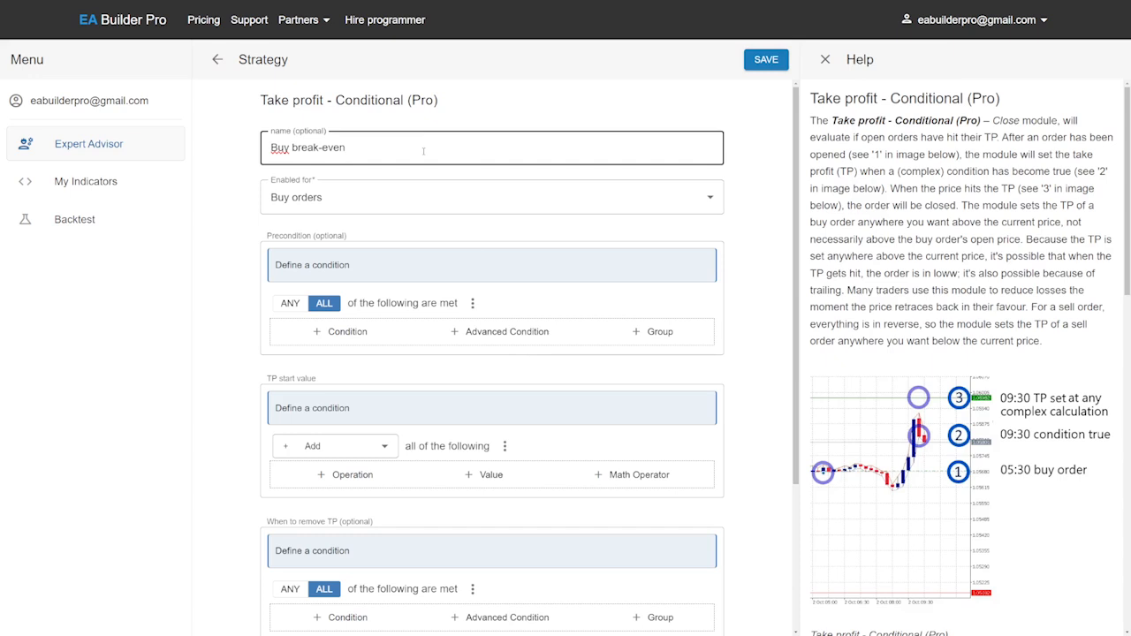
# Step: Add a precondition that the Stop loss function is Not Equal to the constant EMPTY
pyautogui.click(403, 332)
pyautogui.click(403, 333)
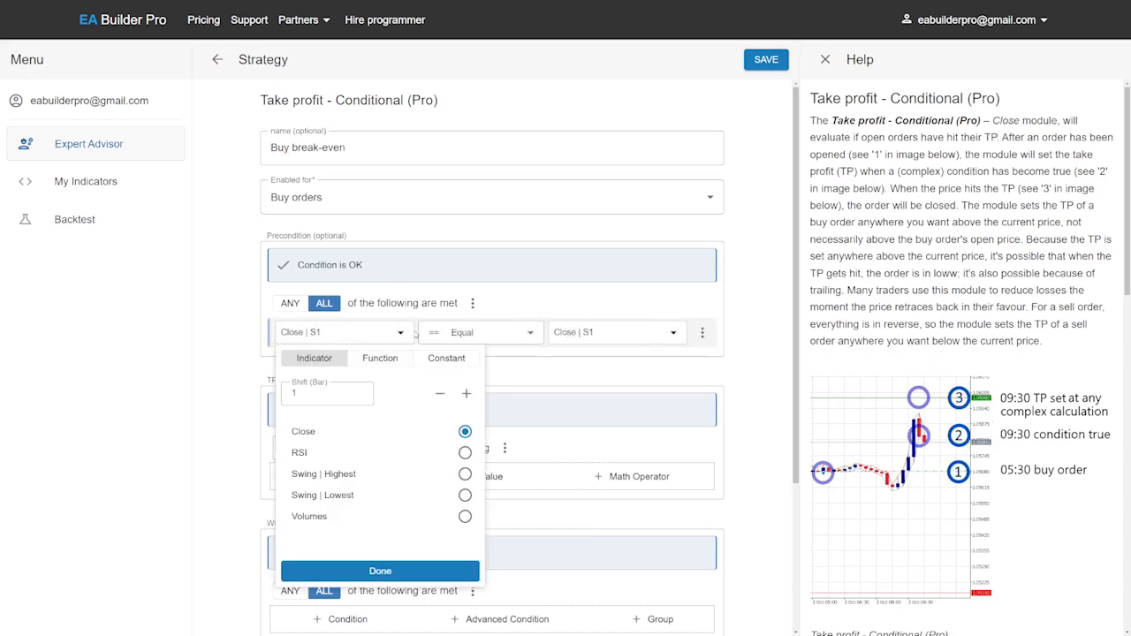
pyautogui.click(392, 357)
pyautogui.scroll(-5, 343, 452)
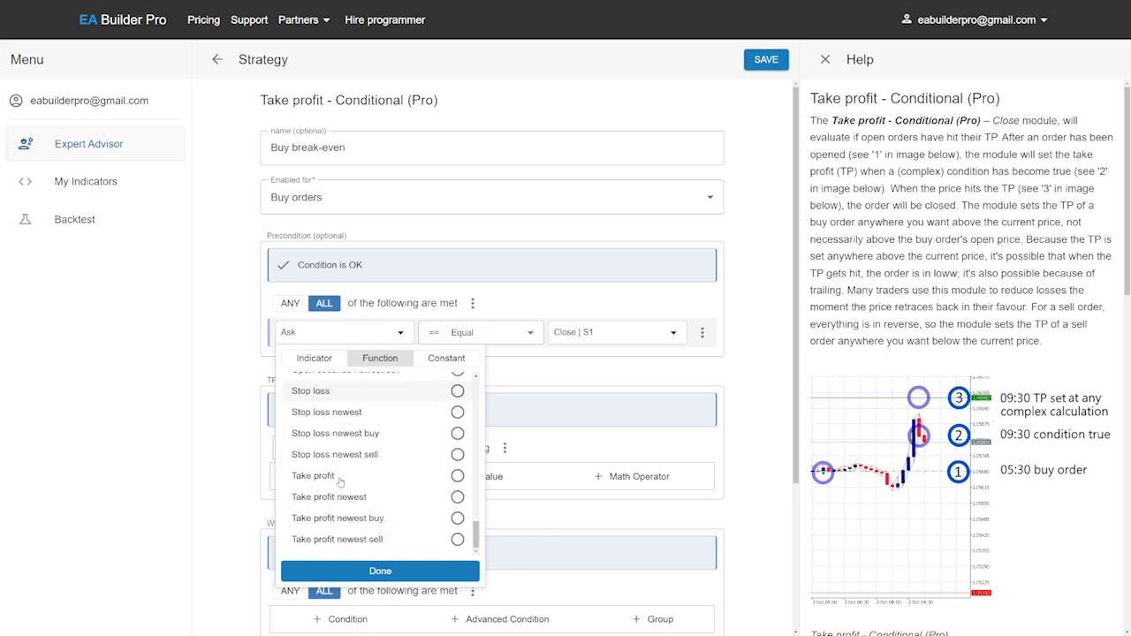
pyautogui.click(311, 391)
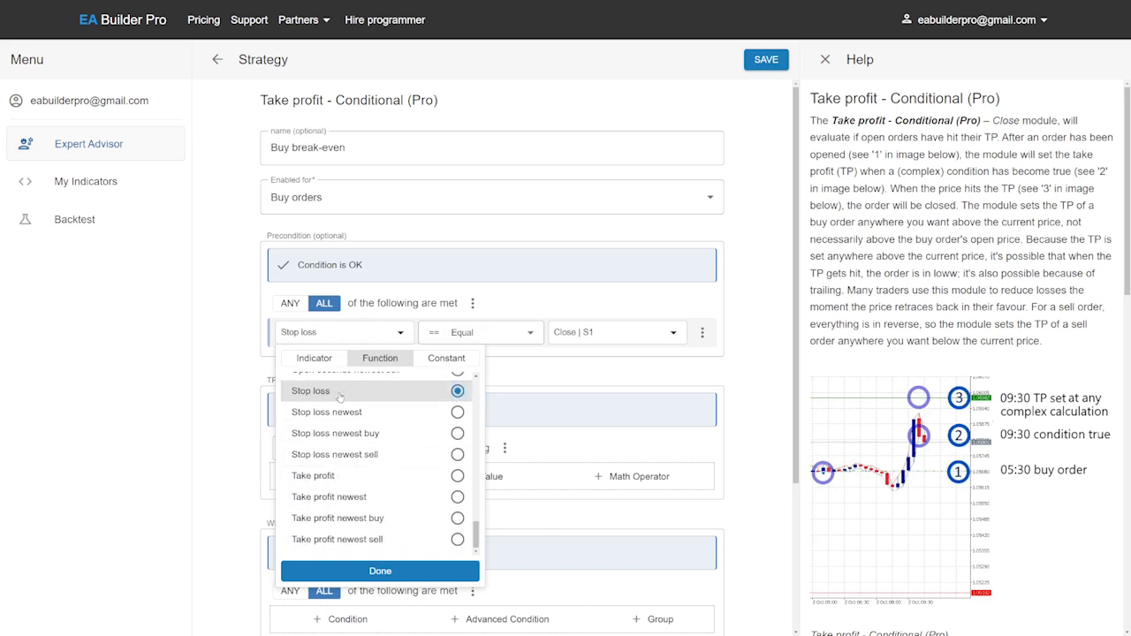
pyautogui.click(482, 332)
pyautogui.click(469, 466)
pyautogui.click(610, 332)
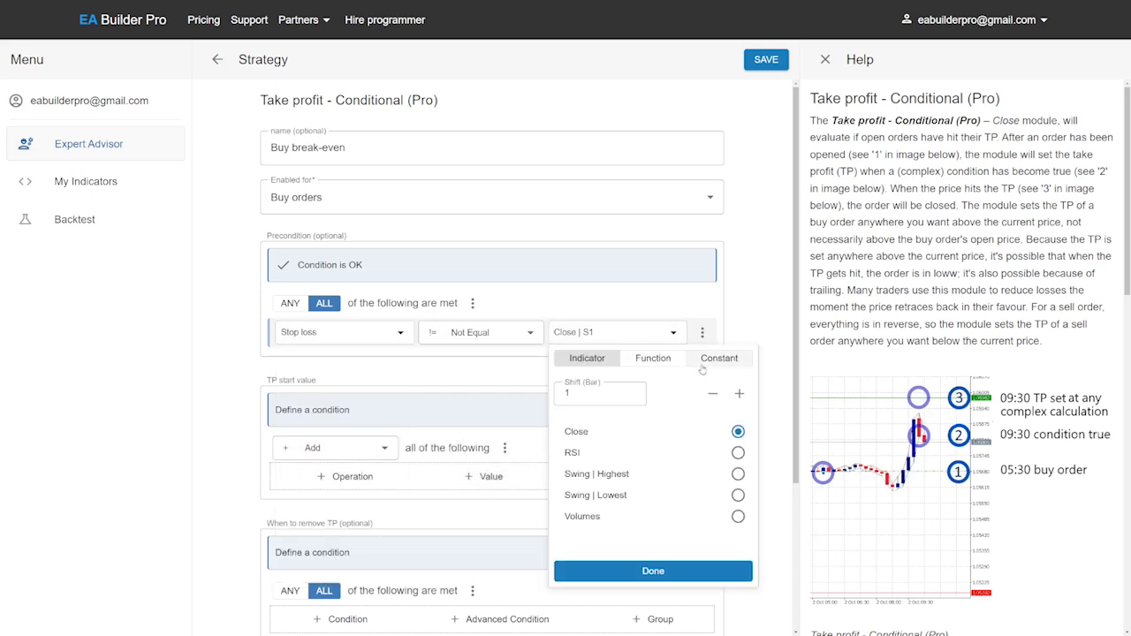
pyautogui.click(718, 358)
pyautogui.click(665, 574)
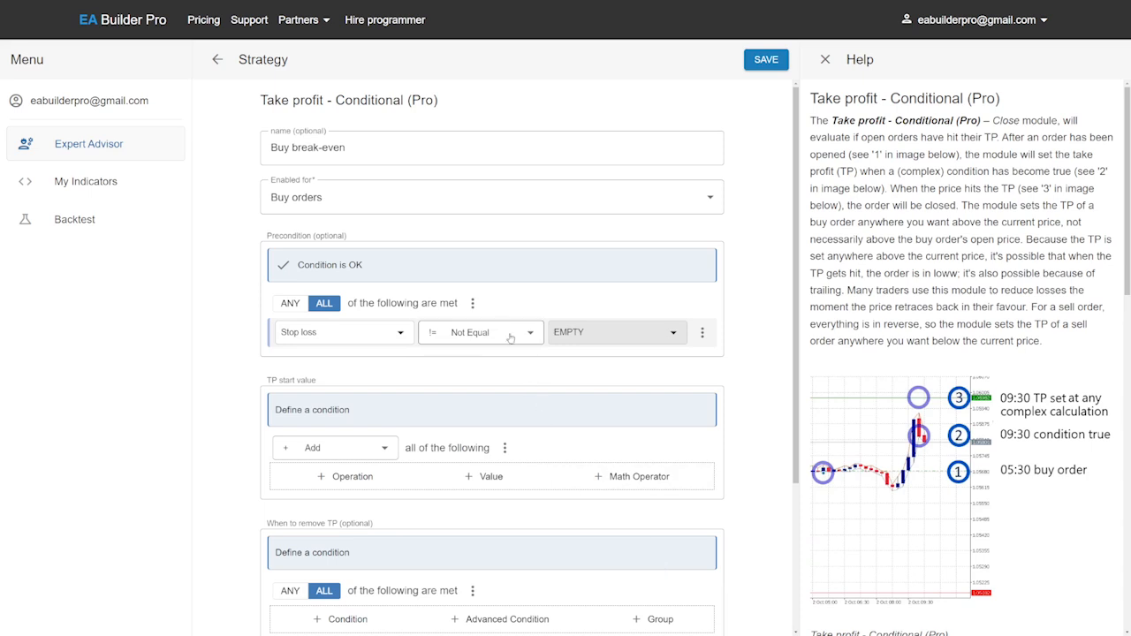
# Step: Add an advanced condition with the Below operator to the precondition
pyautogui.click(473, 303)
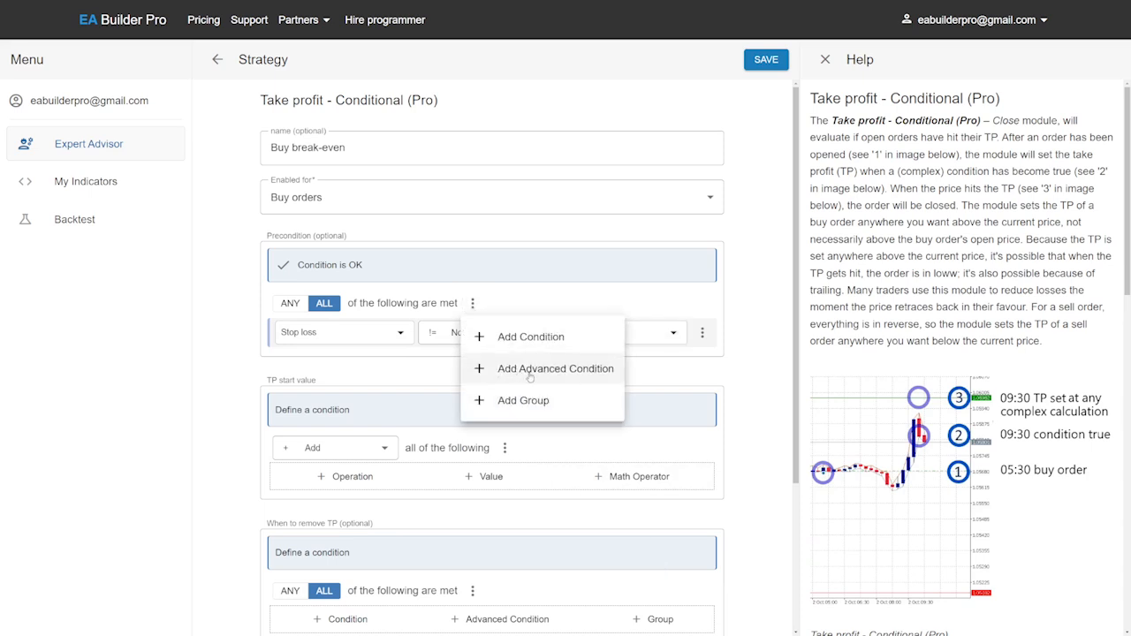
pyautogui.click(529, 378)
pyautogui.click(347, 369)
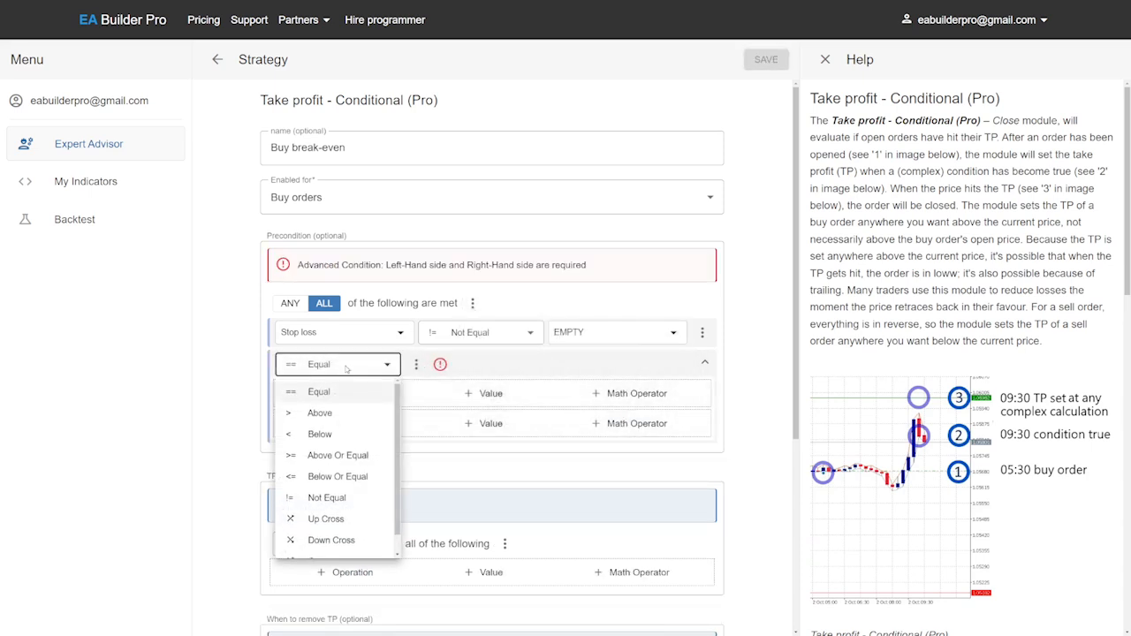
pyautogui.click(344, 434)
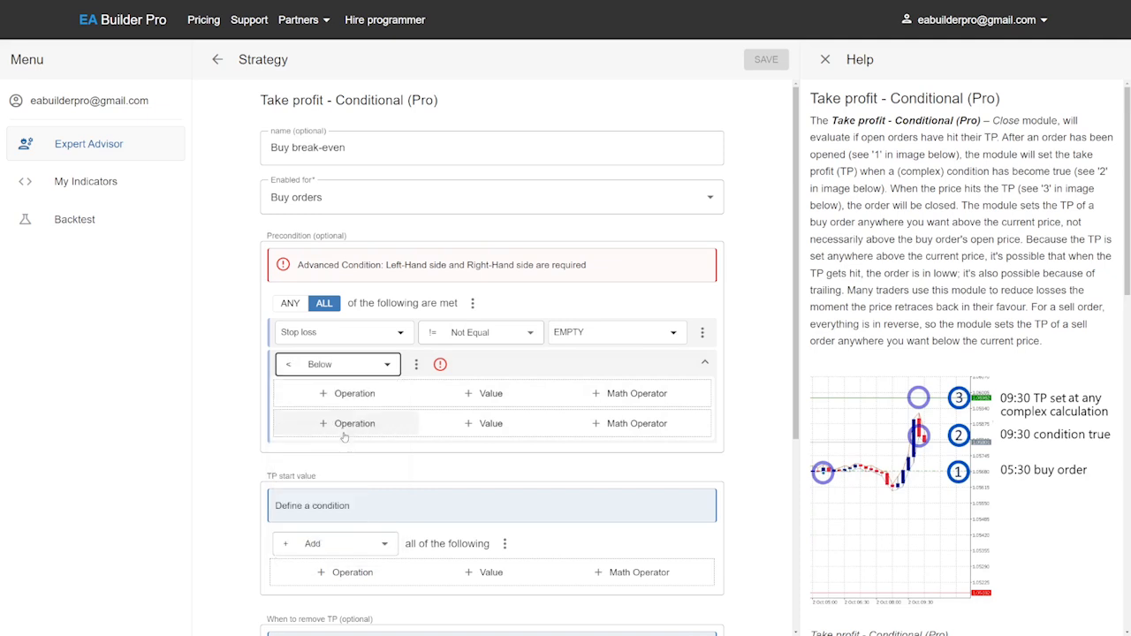
# Step: Set the first side of the advanced condition to the Bid price function
pyautogui.click(481, 395)
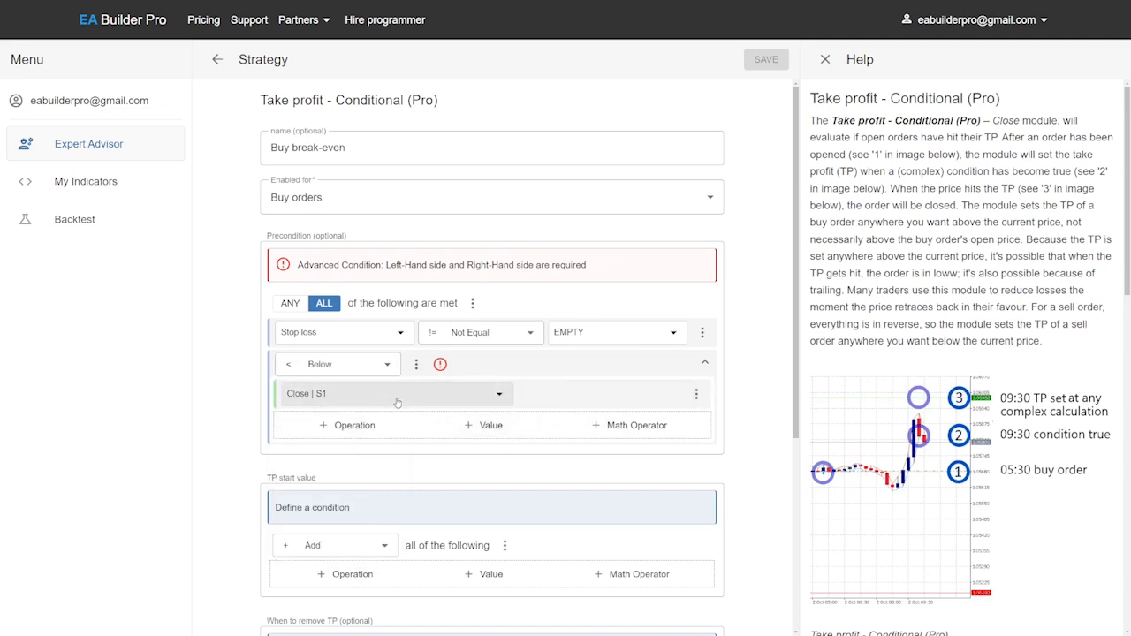
pyautogui.click(477, 400)
pyautogui.click(386, 154)
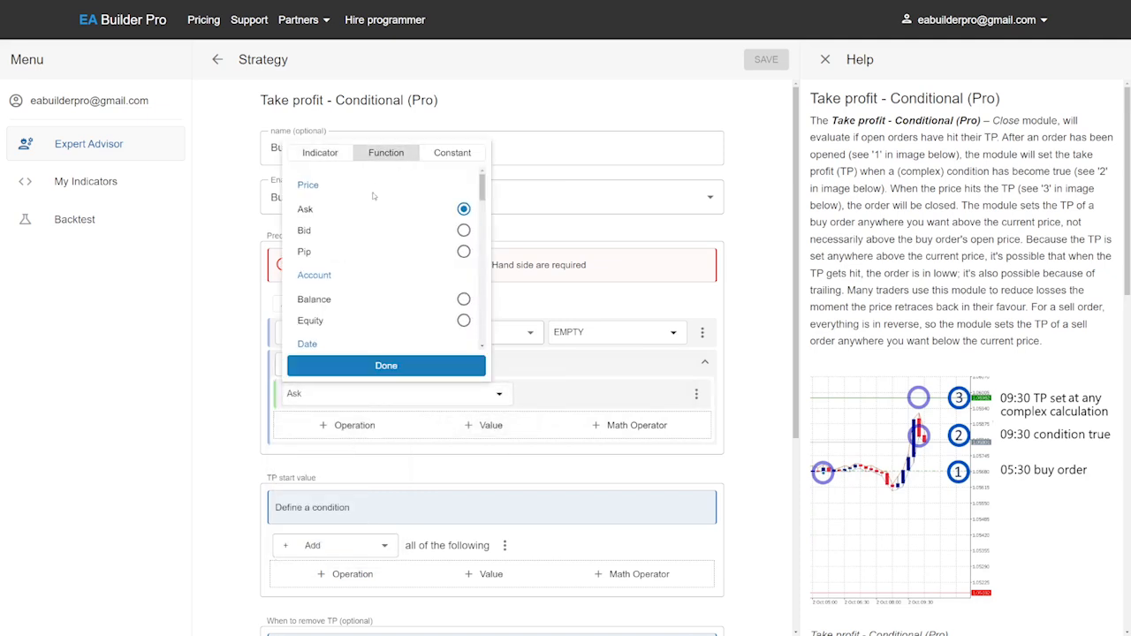
pyautogui.click(351, 230)
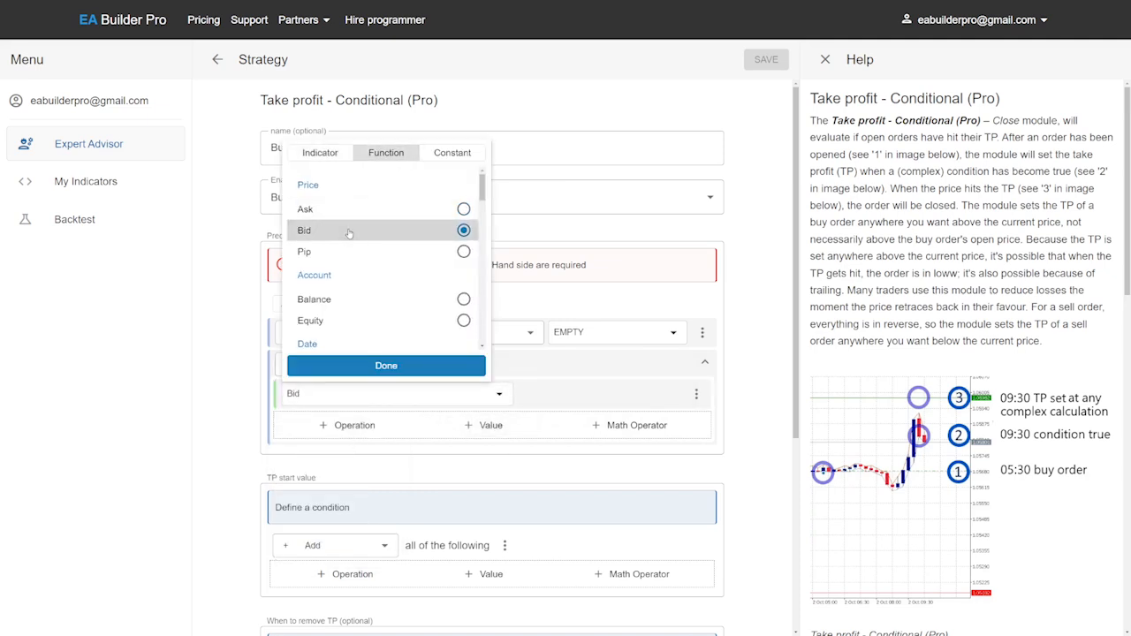
pyautogui.click(377, 367)
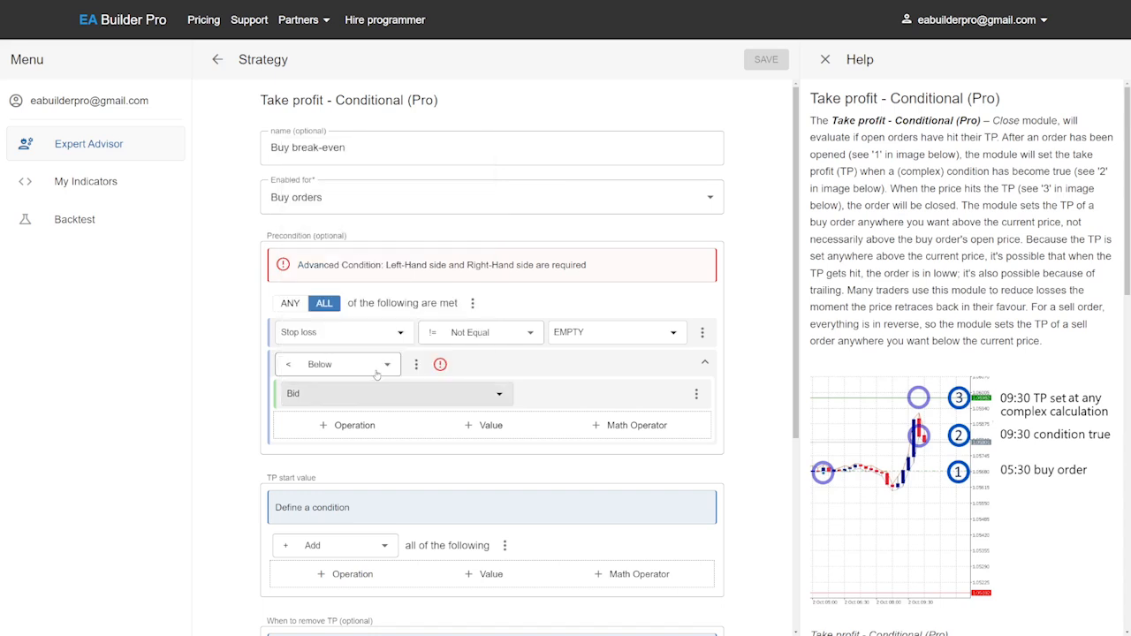
# Step: Add a Subtract math operator as the second side of the advanced condition, with the Open price function as its first value
pyautogui.click(639, 431)
pyautogui.click(350, 428)
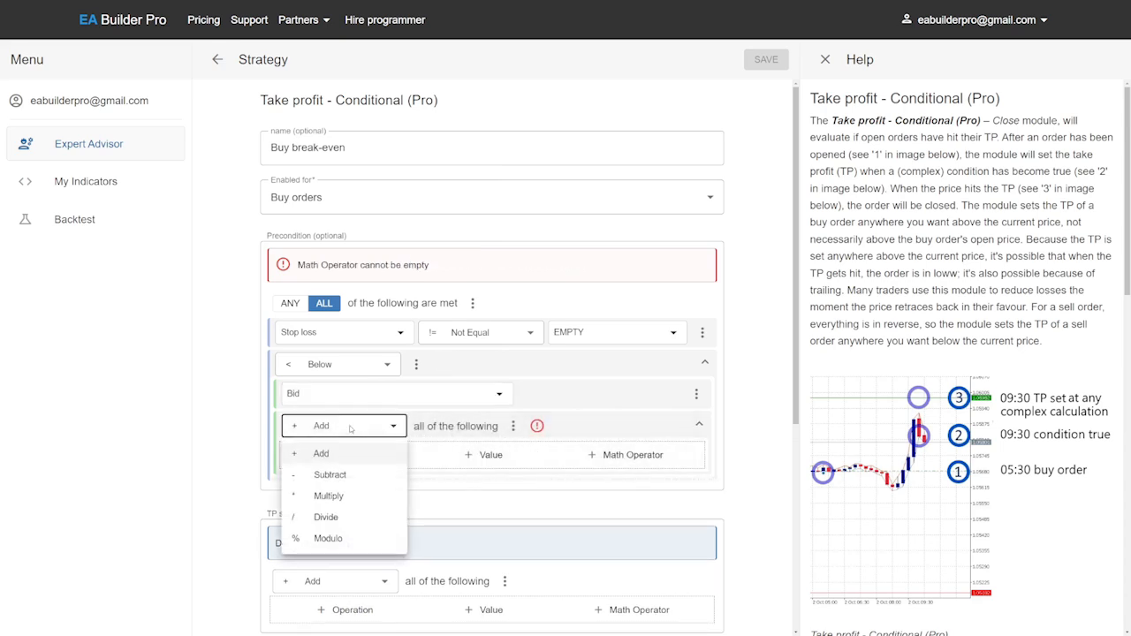
pyautogui.click(357, 474)
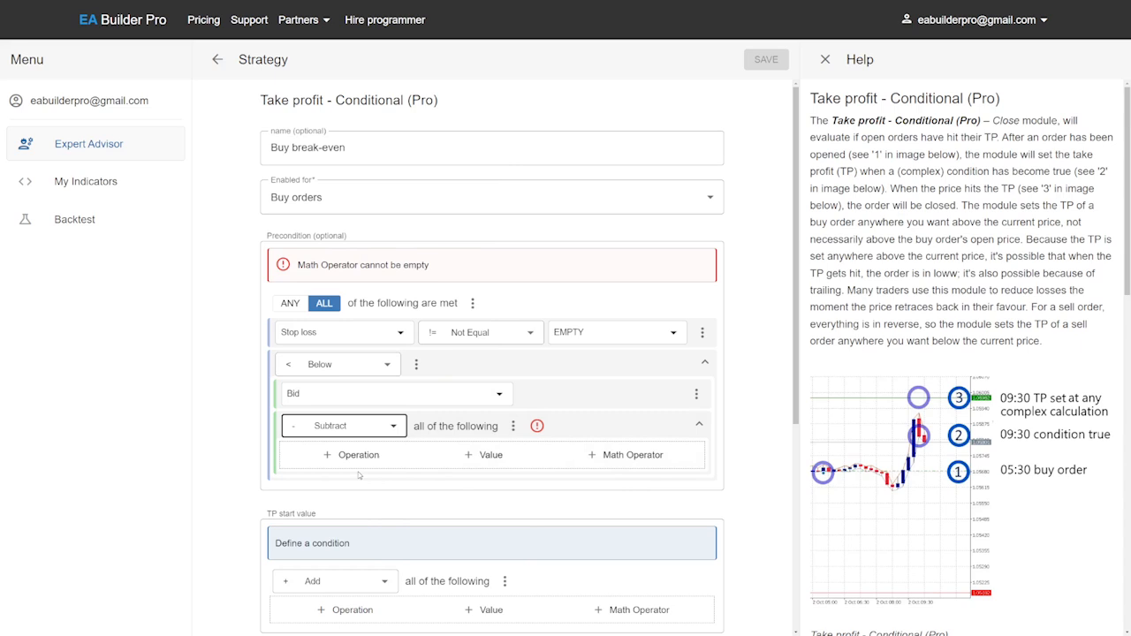
pyautogui.click(485, 458)
pyautogui.click(469, 457)
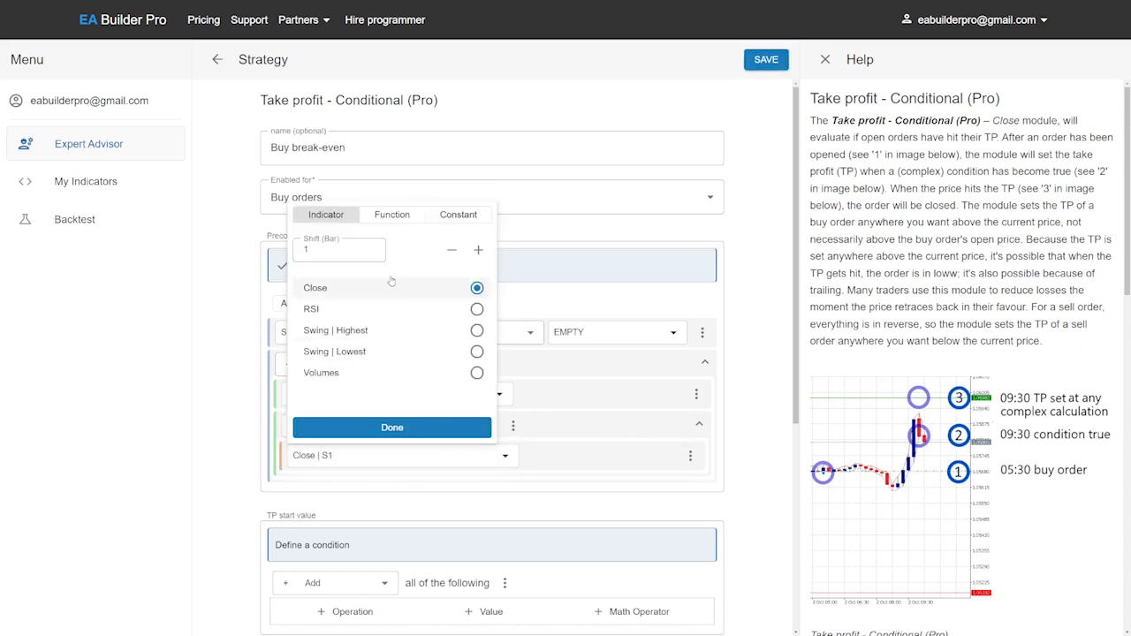
pyautogui.click(396, 217)
pyautogui.scroll(-10, 393, 314)
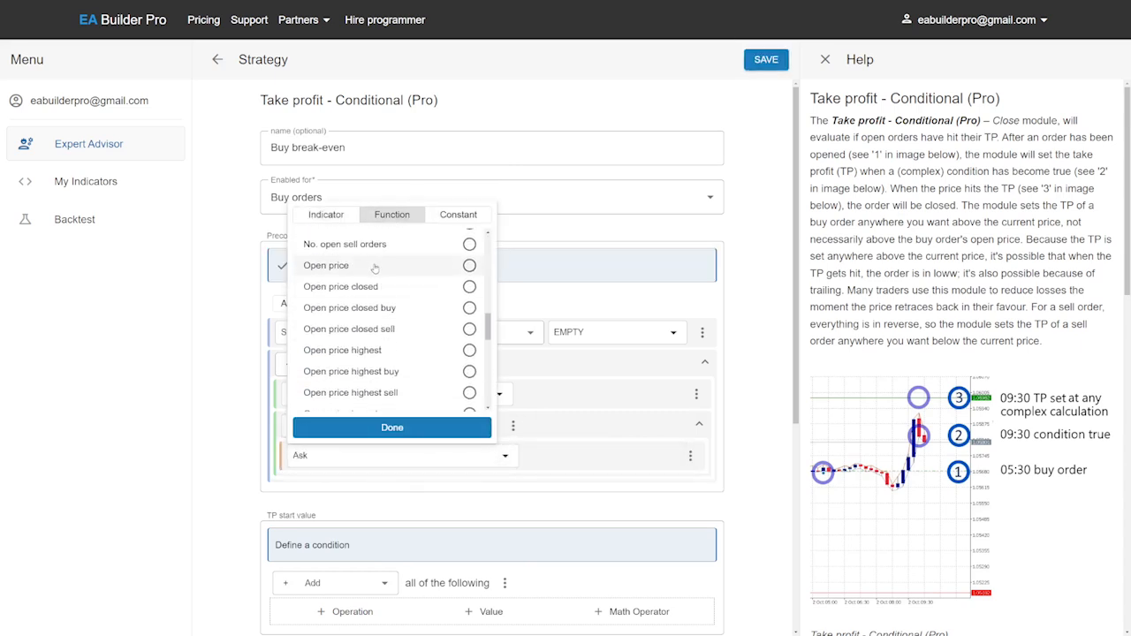
pyautogui.click(393, 265)
pyautogui.click(416, 428)
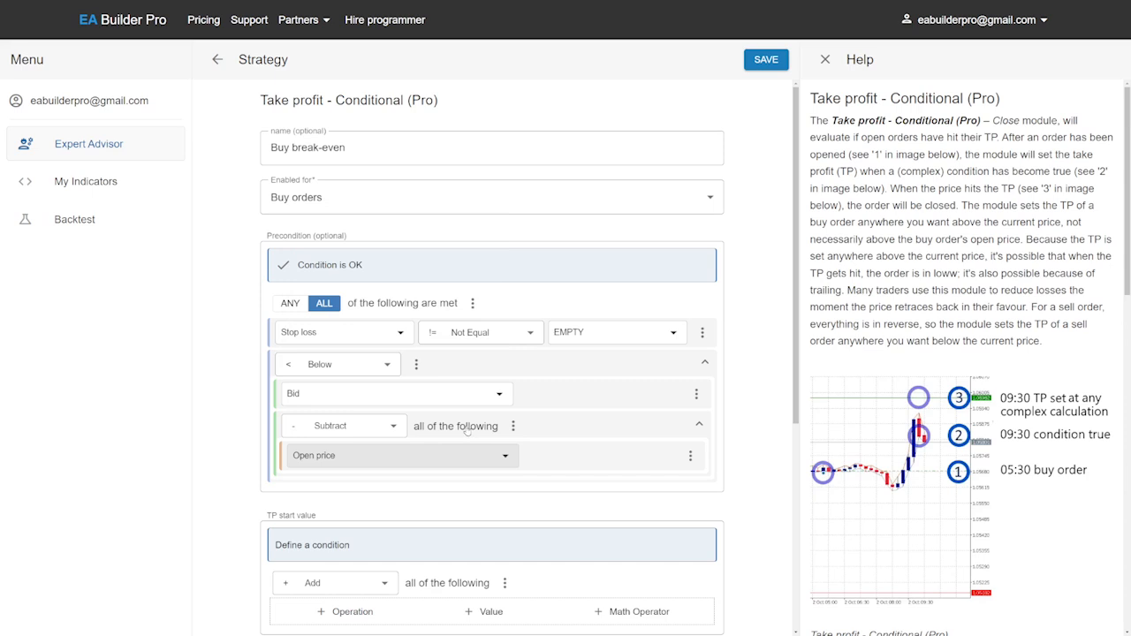
# Step: Nest a Divide math operator inside the precondition's Subtract operator, after Open price, and add an operation to it
pyautogui.click(513, 426)
pyautogui.click(583, 235)
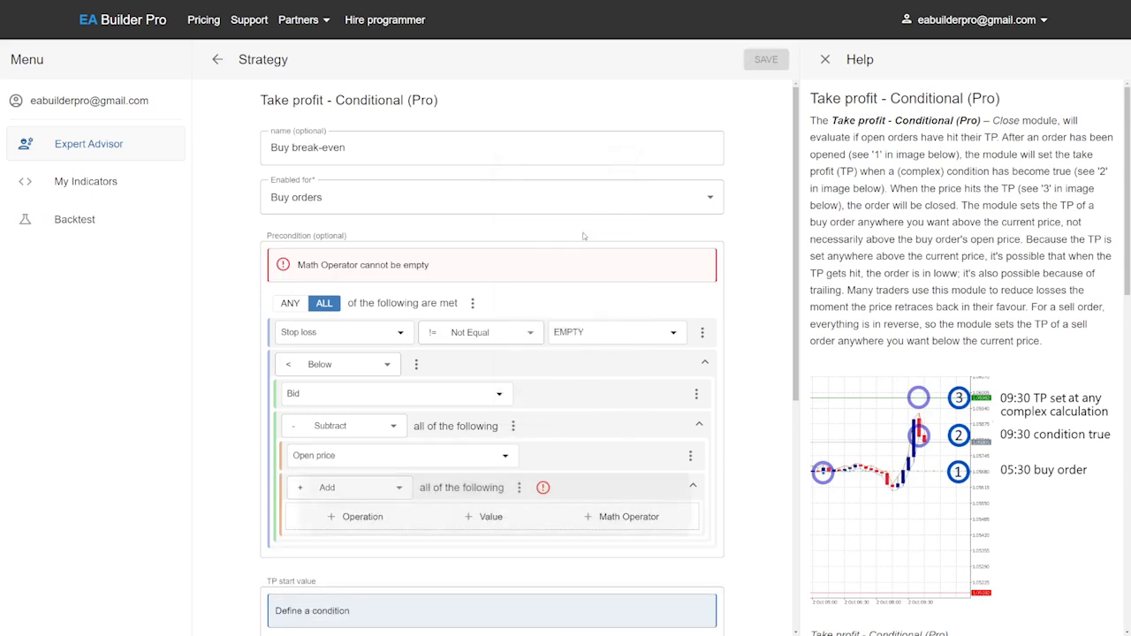
pyautogui.click(371, 488)
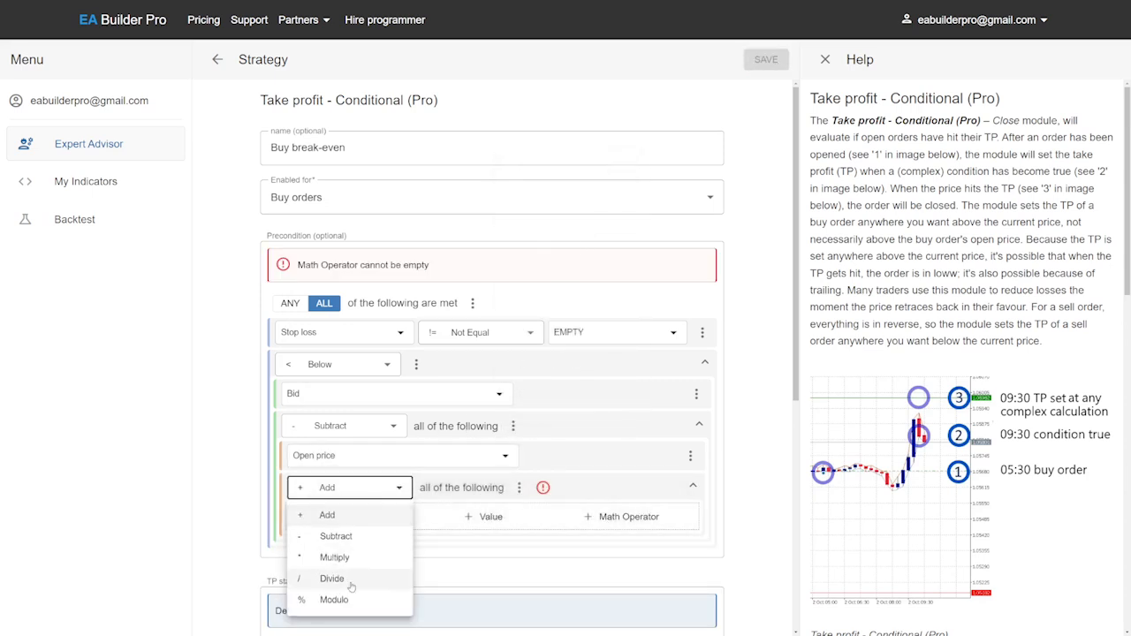
pyautogui.click(345, 587)
pyautogui.click(392, 522)
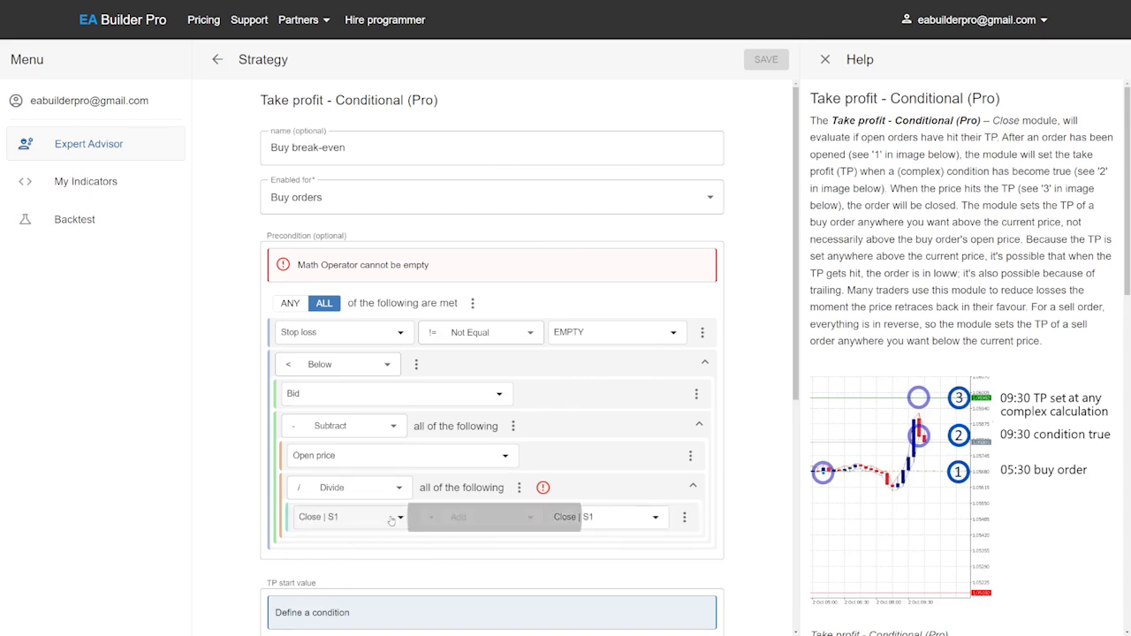
# Step: Define the operation inside the Divide operator as the Open price function Subtract the Stop loss function
pyautogui.click(392, 518)
pyautogui.click(397, 276)
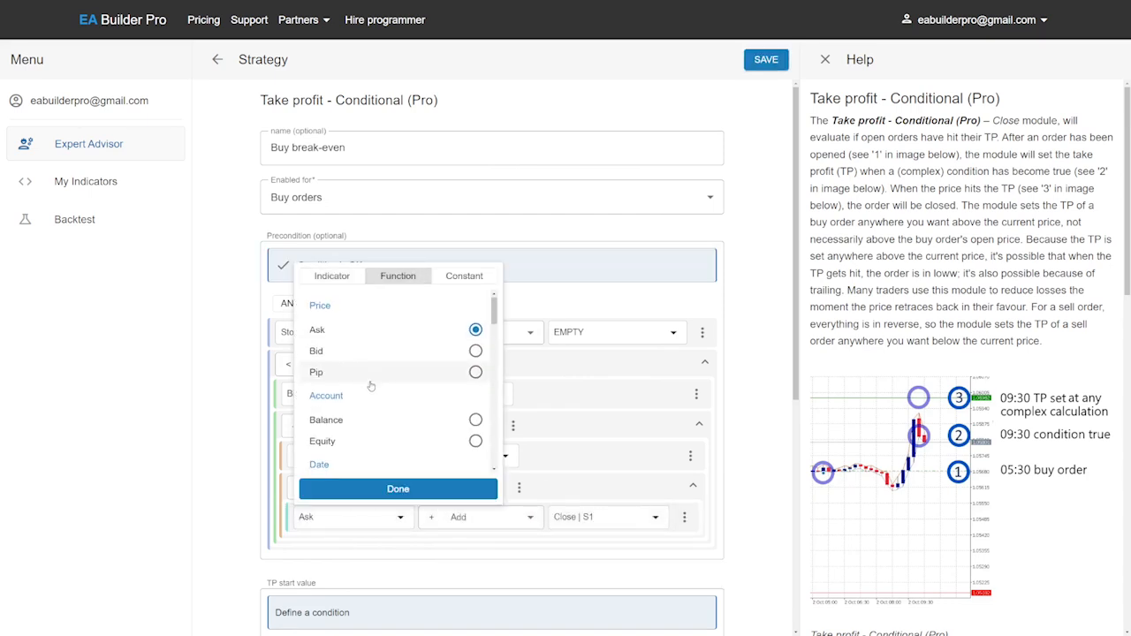
pyautogui.scroll(-5, 371, 386)
pyautogui.click(475, 328)
pyautogui.click(480, 519)
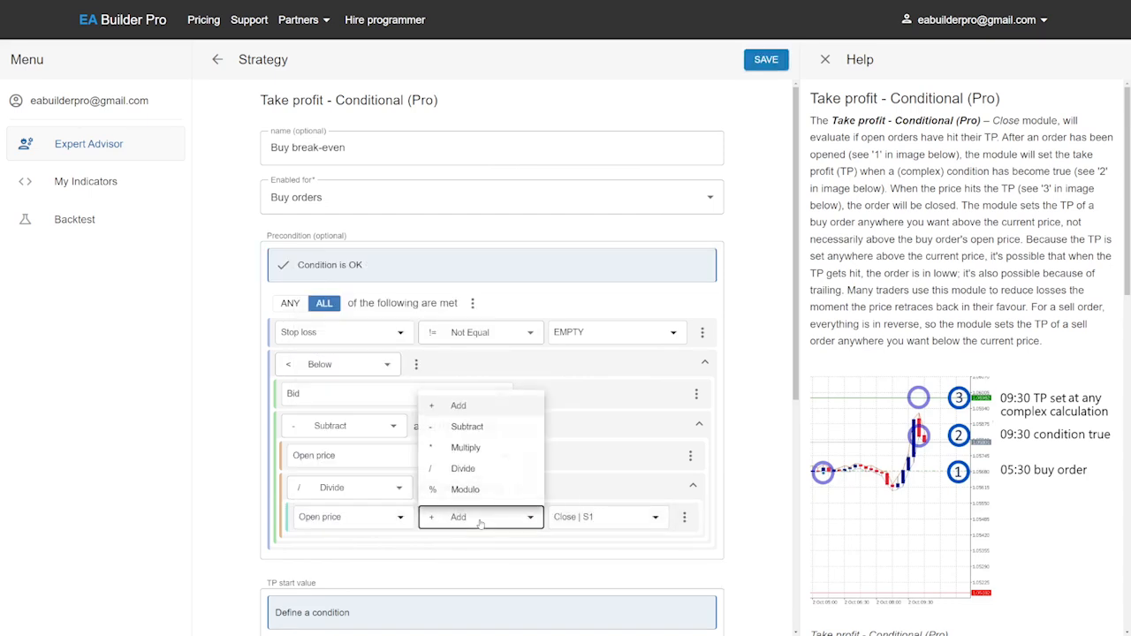
pyautogui.click(467, 426)
pyautogui.click(579, 517)
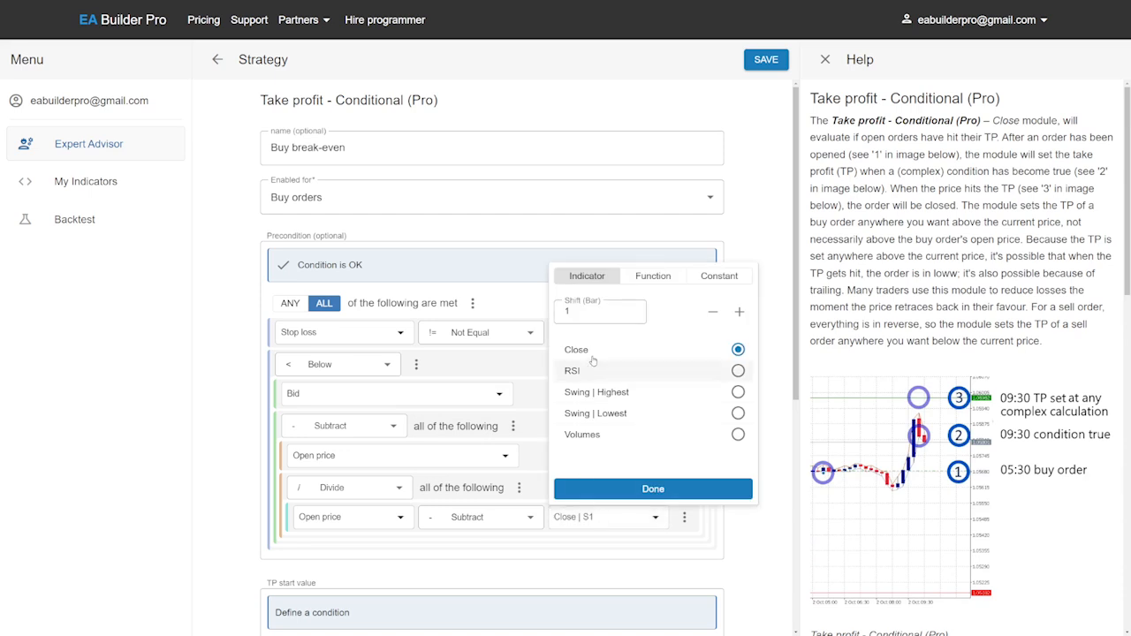
pyautogui.click(654, 276)
pyautogui.scroll(-8, 633, 389)
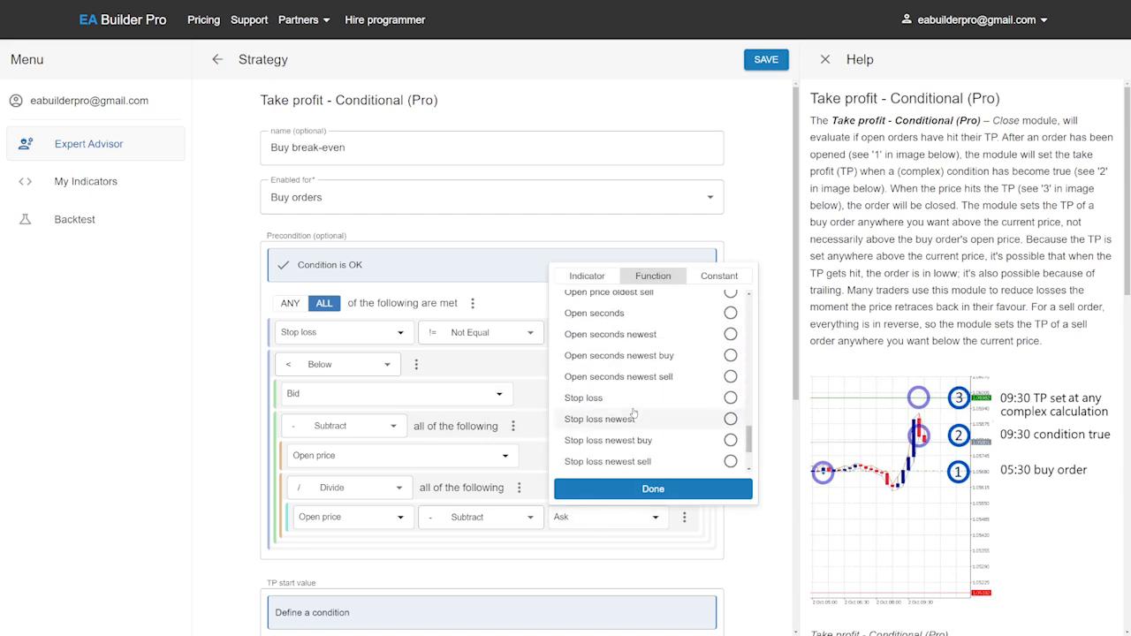
pyautogui.click(629, 399)
pyautogui.click(634, 491)
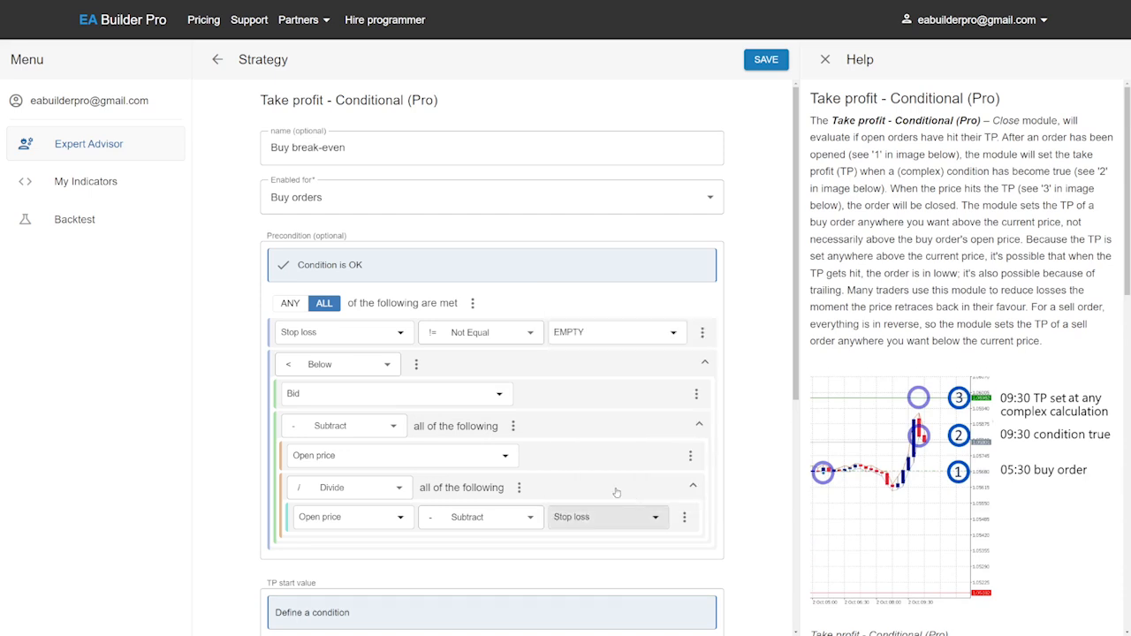
# Step: Add a value to the Divide operator and set it to the constant 2
pyautogui.click(519, 489)
pyautogui.click(522, 263)
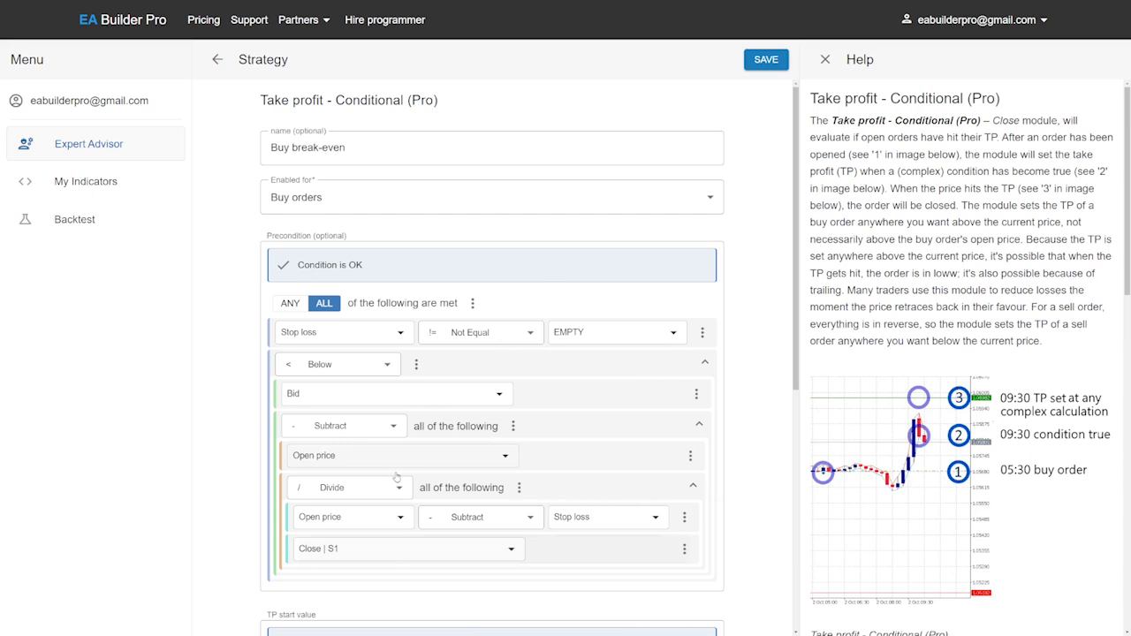
pyautogui.click(398, 550)
pyautogui.click(464, 307)
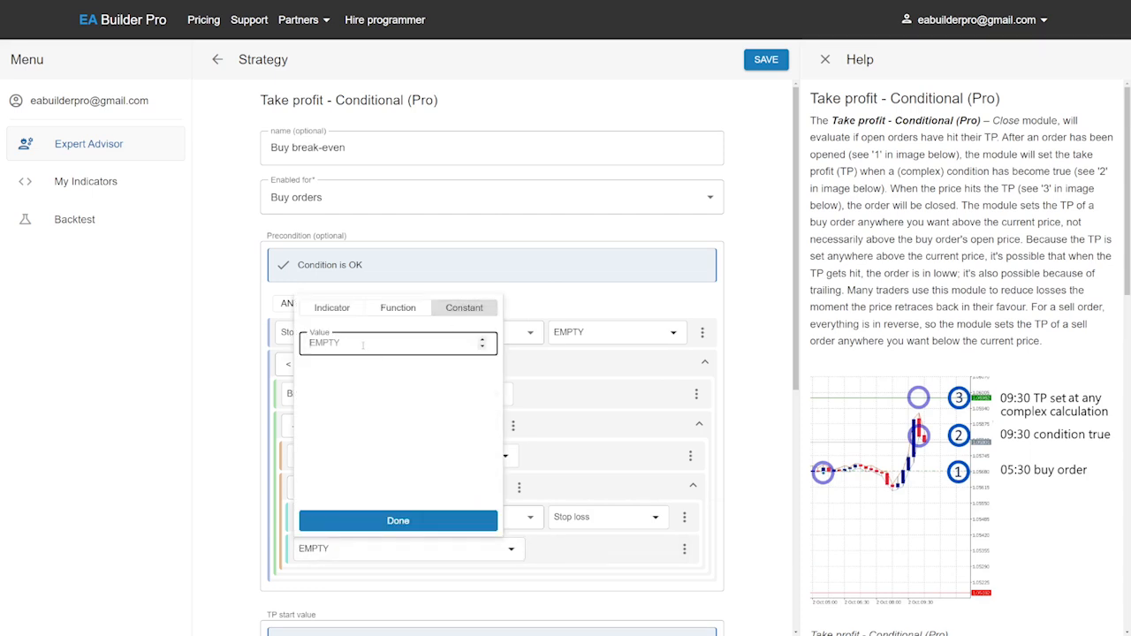
pyautogui.click(398, 520)
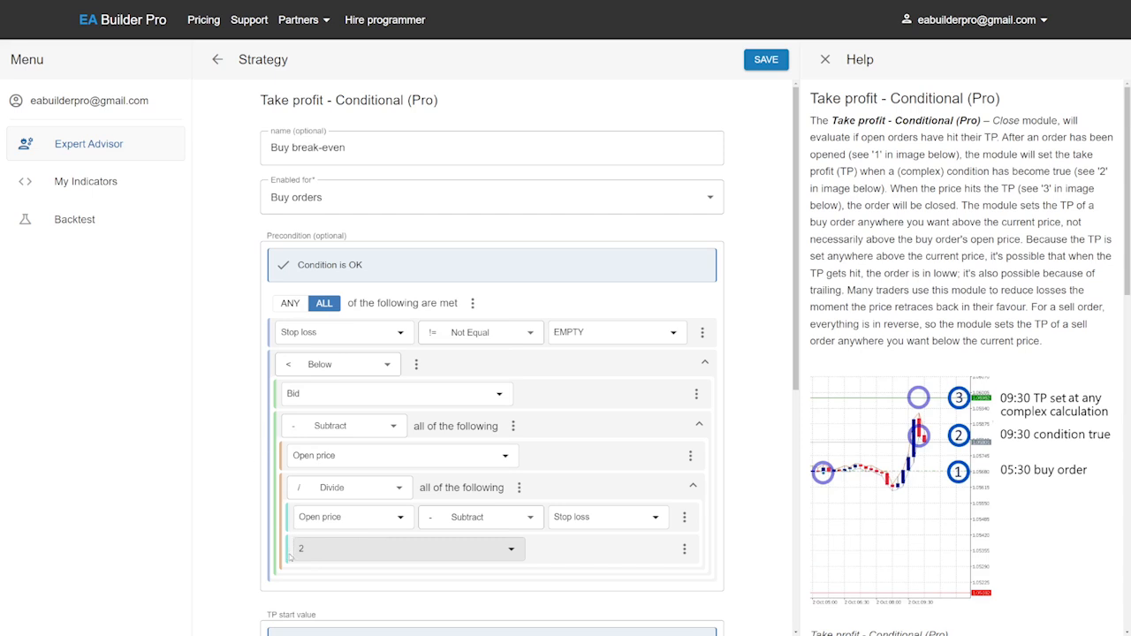
# Step: Collapse the precondition's Divide, Subtract and Below groups into a single-line formula
pyautogui.click(547, 493)
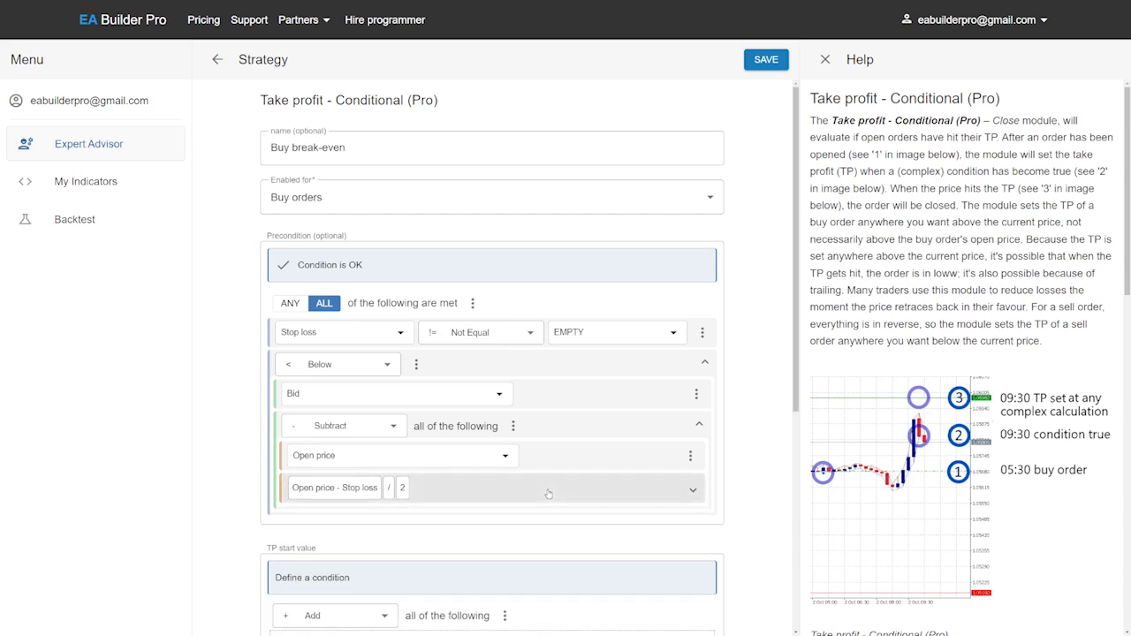
pyautogui.click(581, 426)
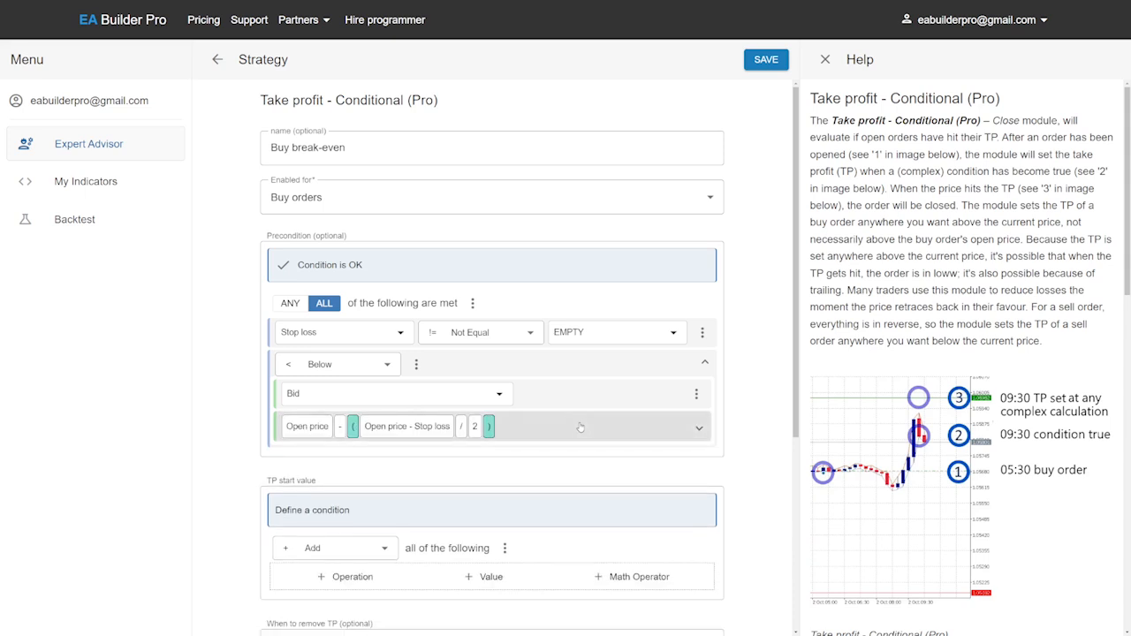
pyautogui.click(581, 368)
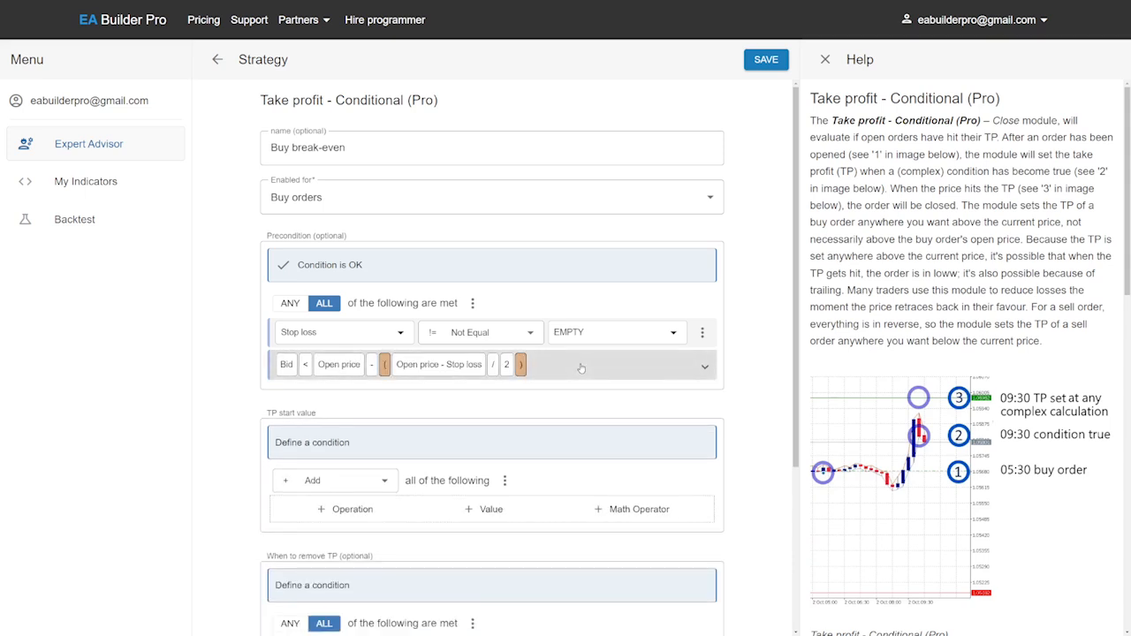
# Step: Add a value to the TP start value and set it to the Open price function
pyautogui.click(484, 509)
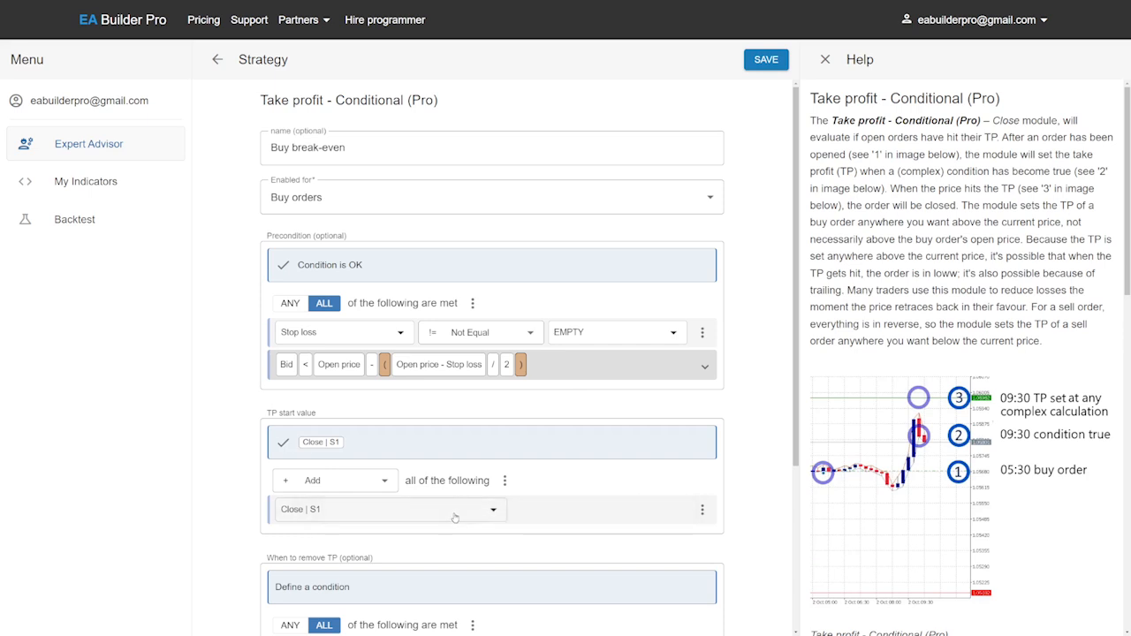
pyautogui.click(493, 511)
pyautogui.click(380, 268)
pyautogui.scroll(-10, 366, 389)
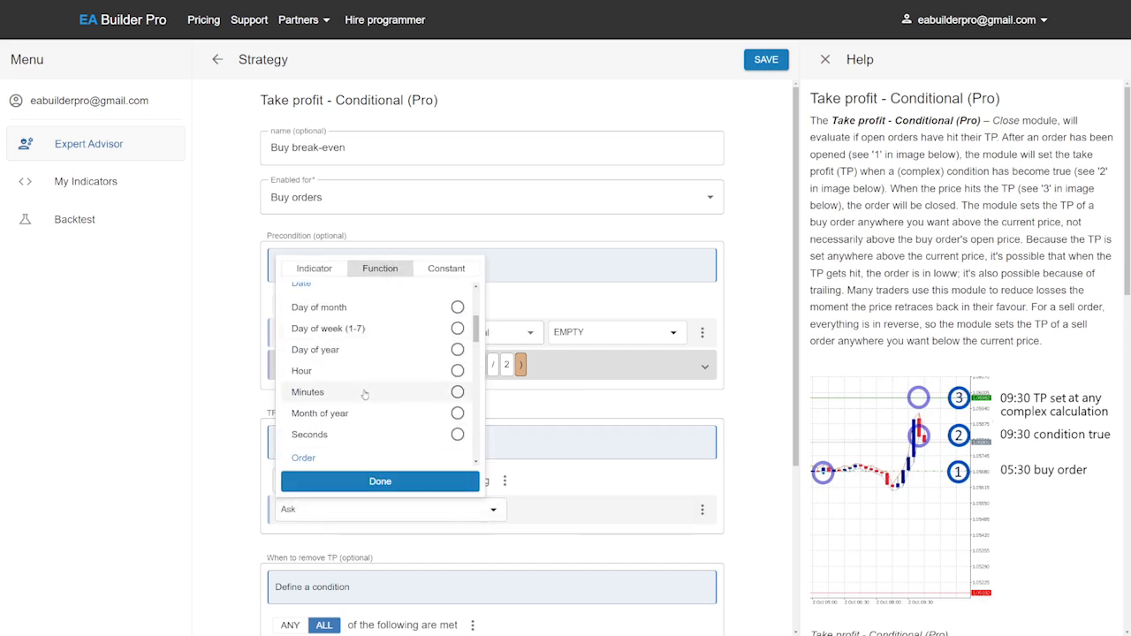
pyautogui.click(372, 322)
pyautogui.click(396, 481)
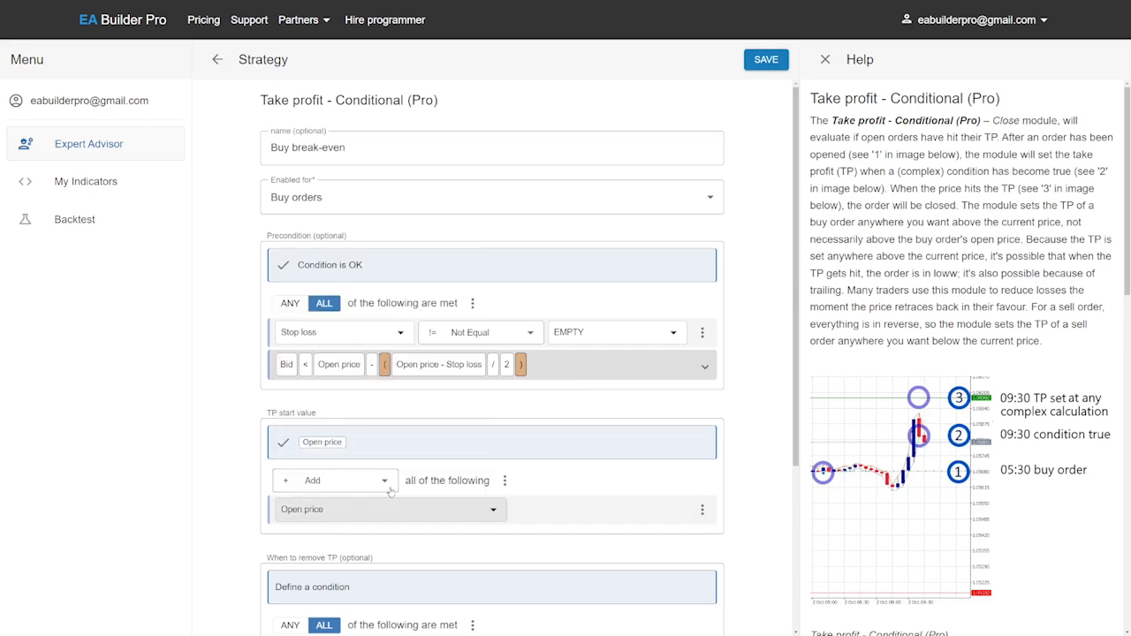
# Step: Save the Buy break-even take profit module
pyautogui.scroll(-3, 384, 504)
pyautogui.scroll(3, 530, 292)
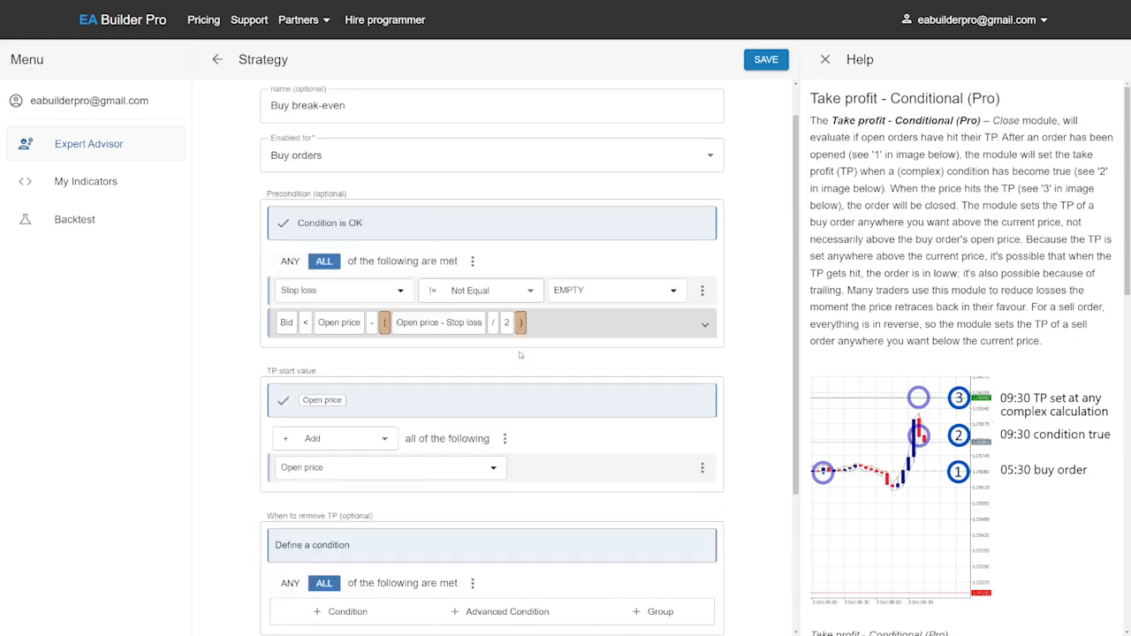
pyautogui.click(766, 60)
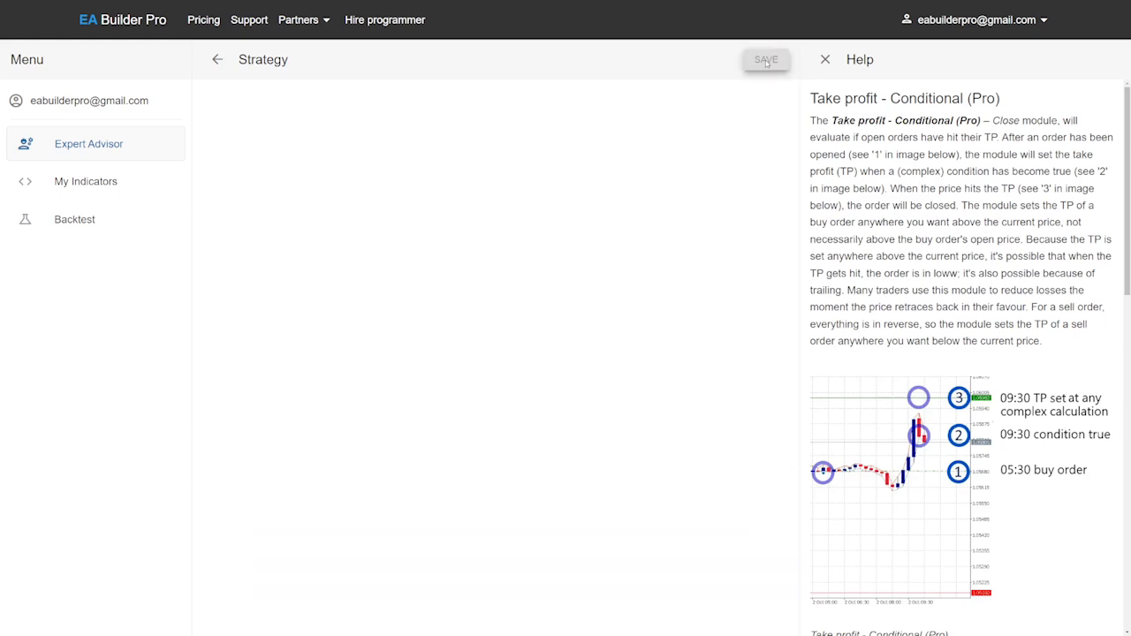
# Step: Add another Take profit - Conditional (Pro) module, name it "Sell break-even" and enable it for Sell orders
pyautogui.click(852, 153)
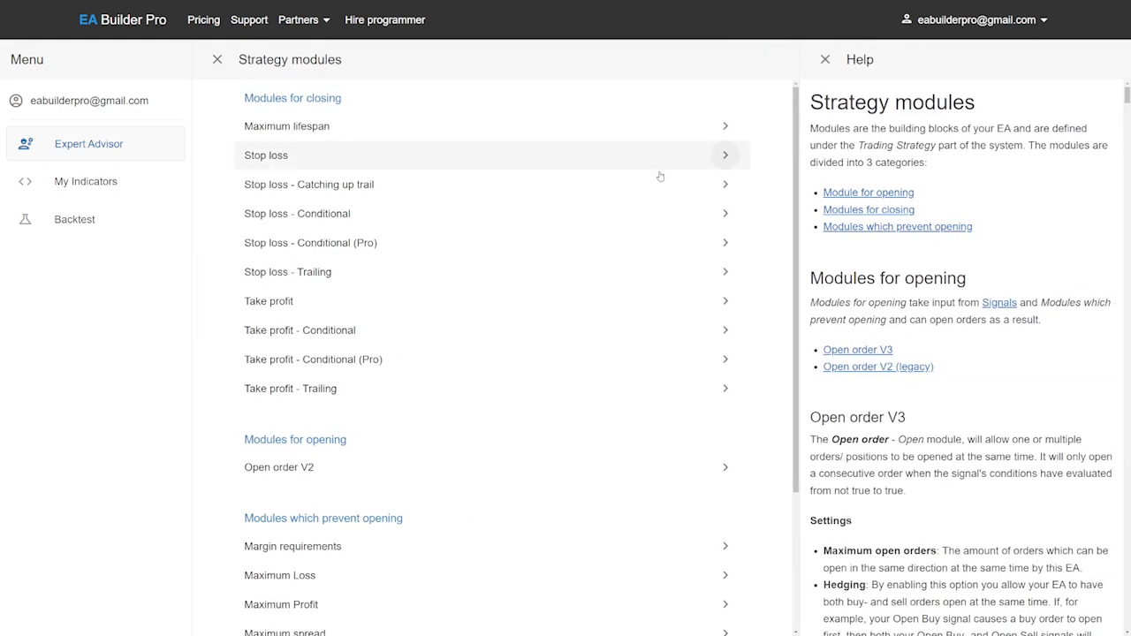
pyautogui.click(367, 361)
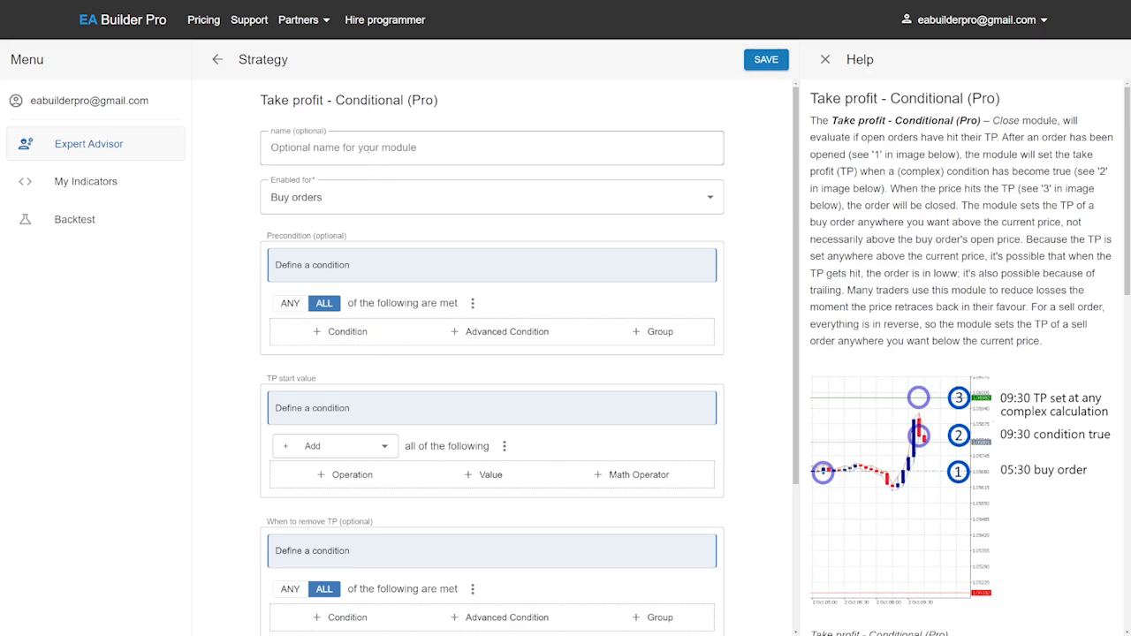
pyautogui.click(363, 158)
pyautogui.write('Sell break-even')
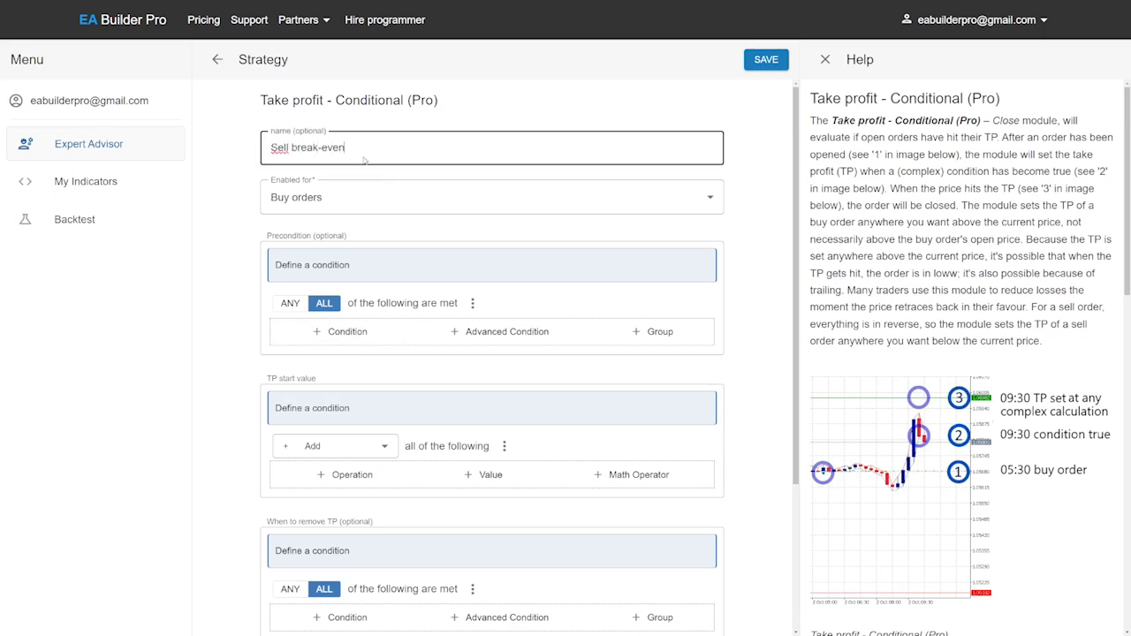
pyautogui.click(380, 200)
pyautogui.click(301, 295)
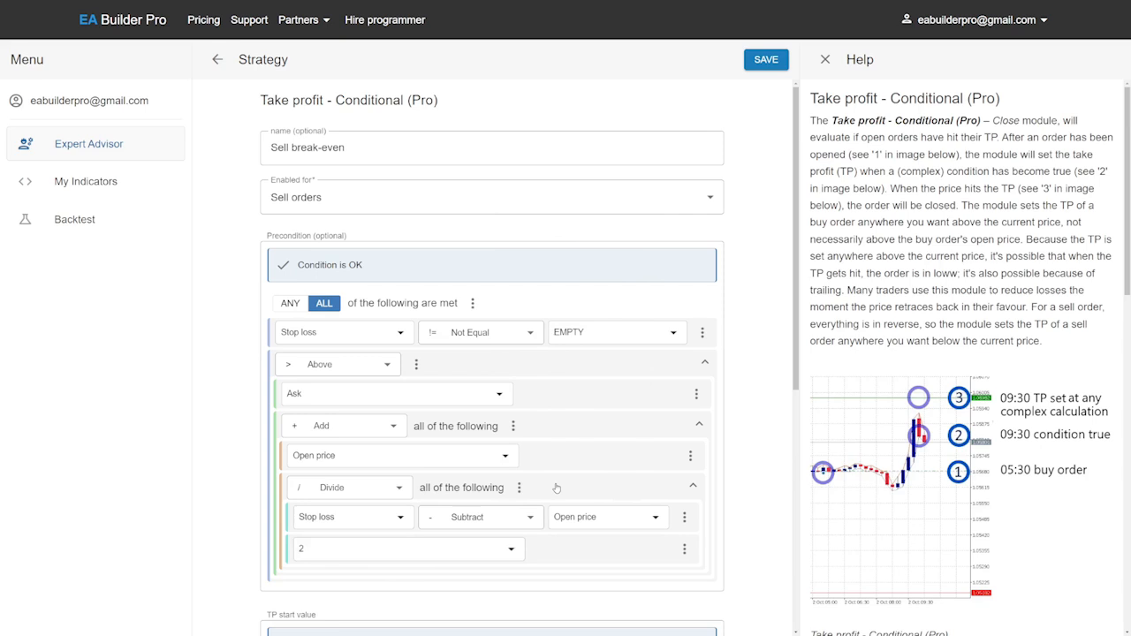
# Step: Collapse the Divide, Add and Above groups in the Sell break-even precondition
pyautogui.click(557, 488)
pyautogui.click(559, 426)
pyautogui.click(561, 363)
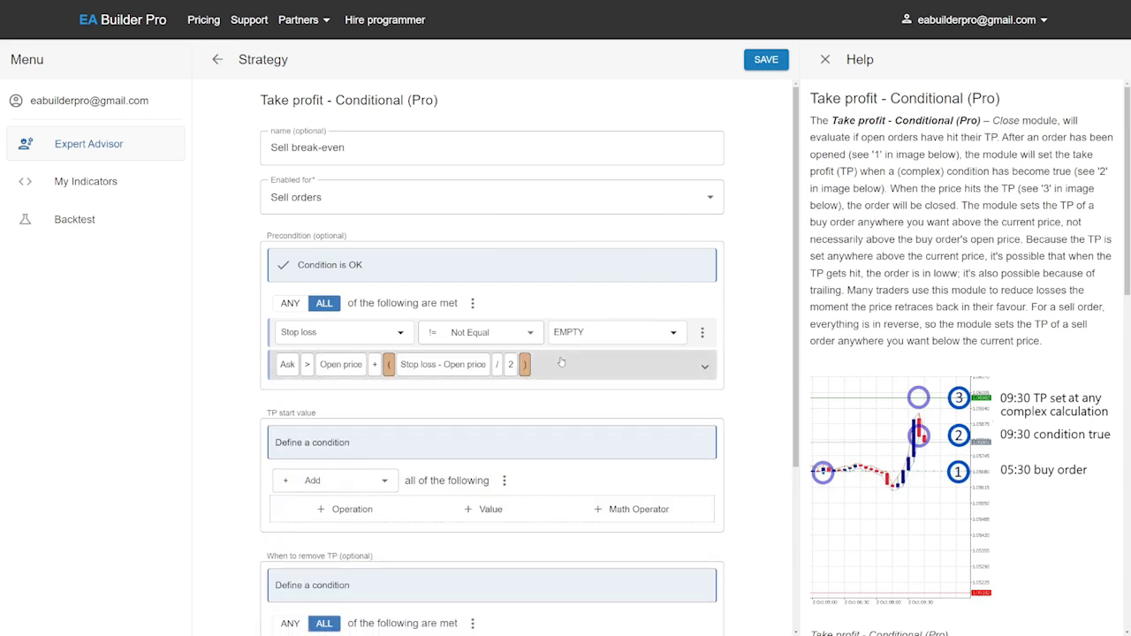
# Step: Give the Sell break-even module a TP start value using the Open price function
pyautogui.click(486, 509)
pyautogui.click(424, 512)
pyautogui.click(394, 274)
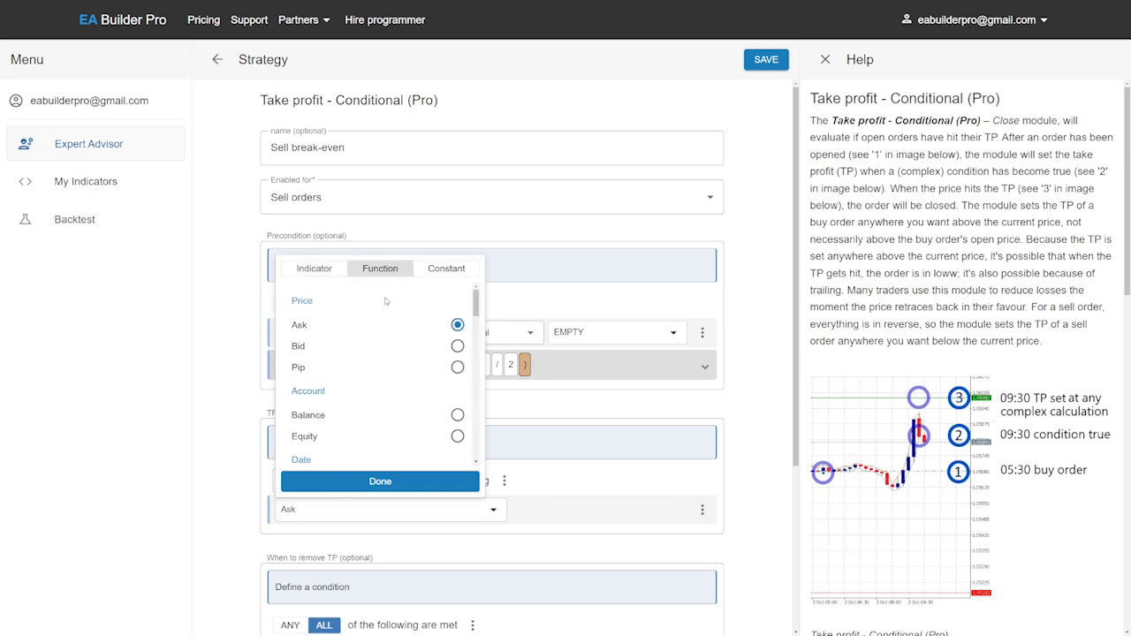
pyautogui.scroll(-5, 380, 380)
pyautogui.click(371, 407)
pyautogui.click(421, 481)
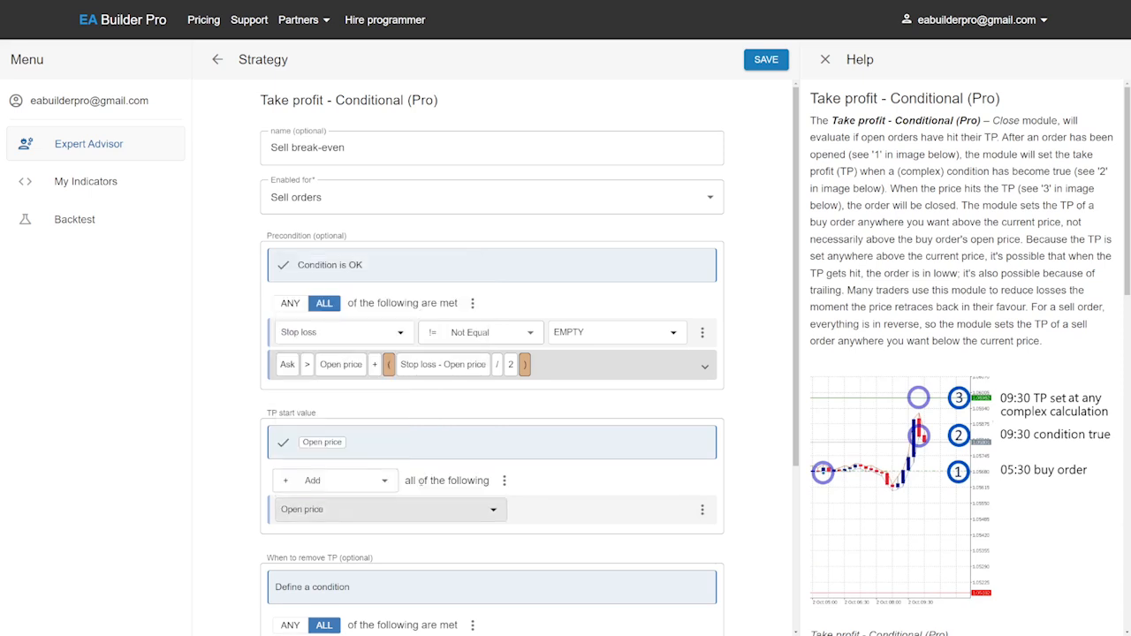
# Step: Save the Sell break-even take profit module
pyautogui.scroll(-3, 371, 504)
pyautogui.click(312, 522)
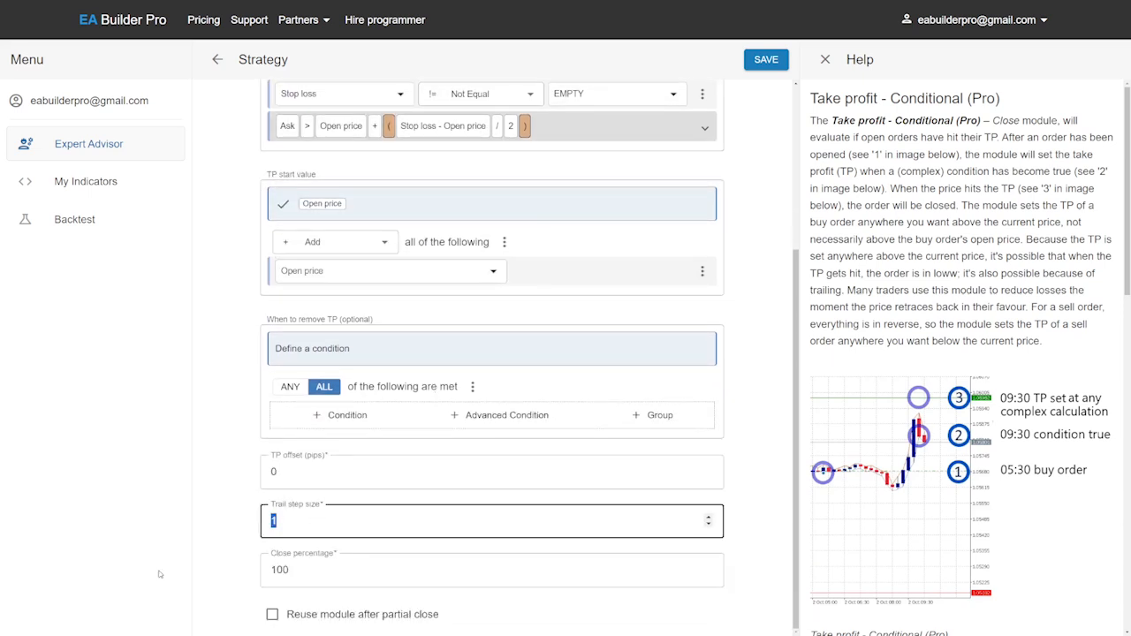
pyautogui.scroll(3, 623, 102)
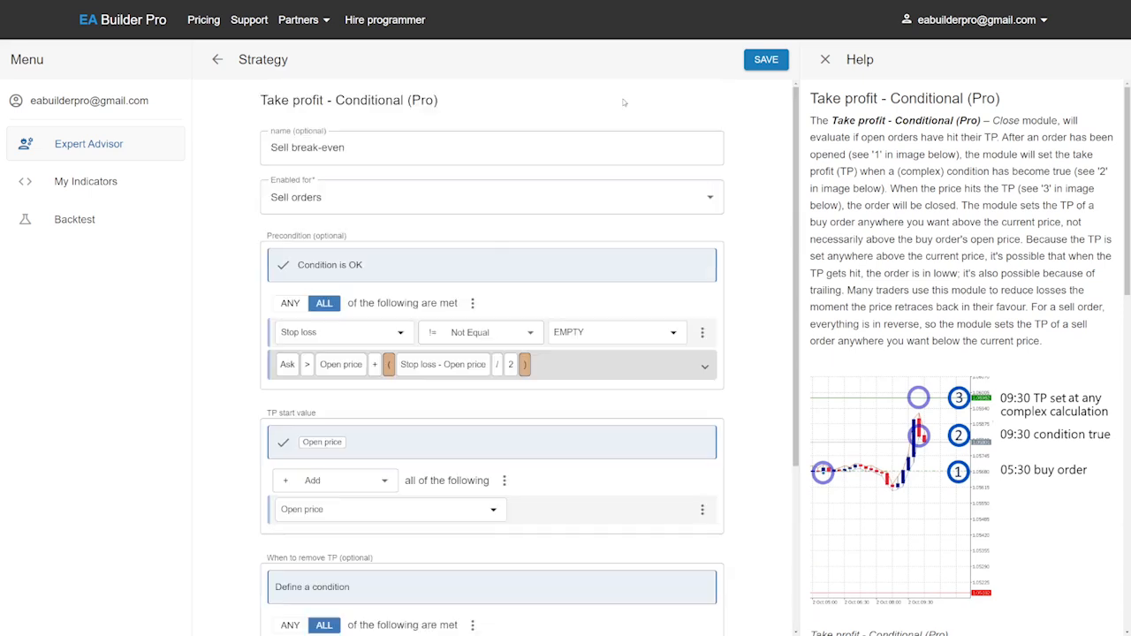
pyautogui.click(766, 60)
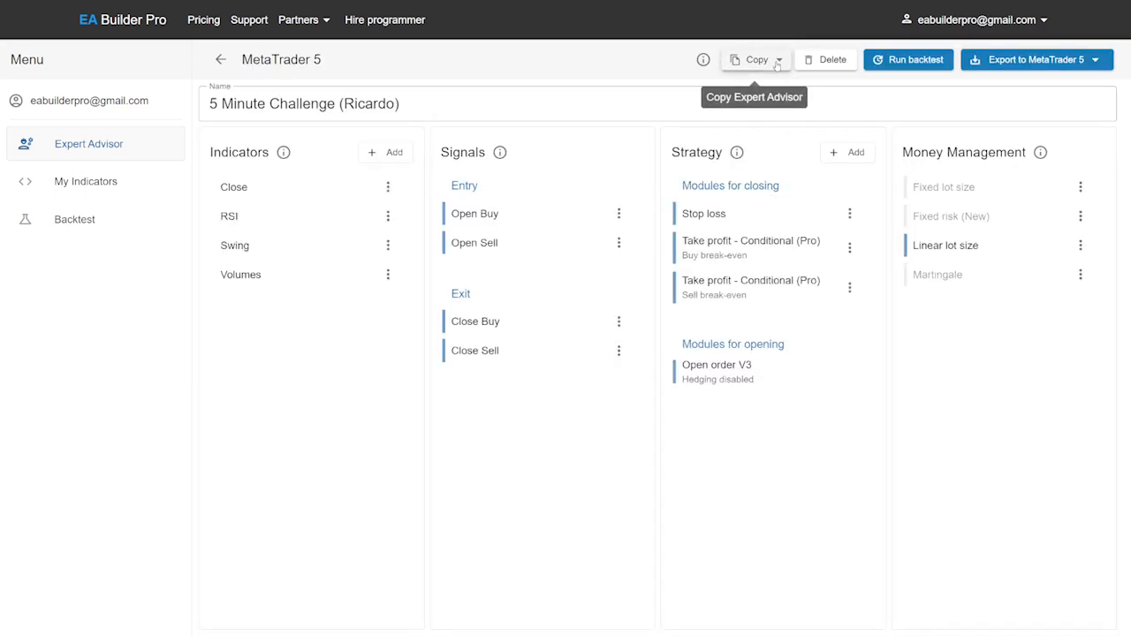
# Step: Add an advanced condition with the Below operator to the Close Buy signal, with Close at shift 1 as its first side
pyautogui.click(477, 322)
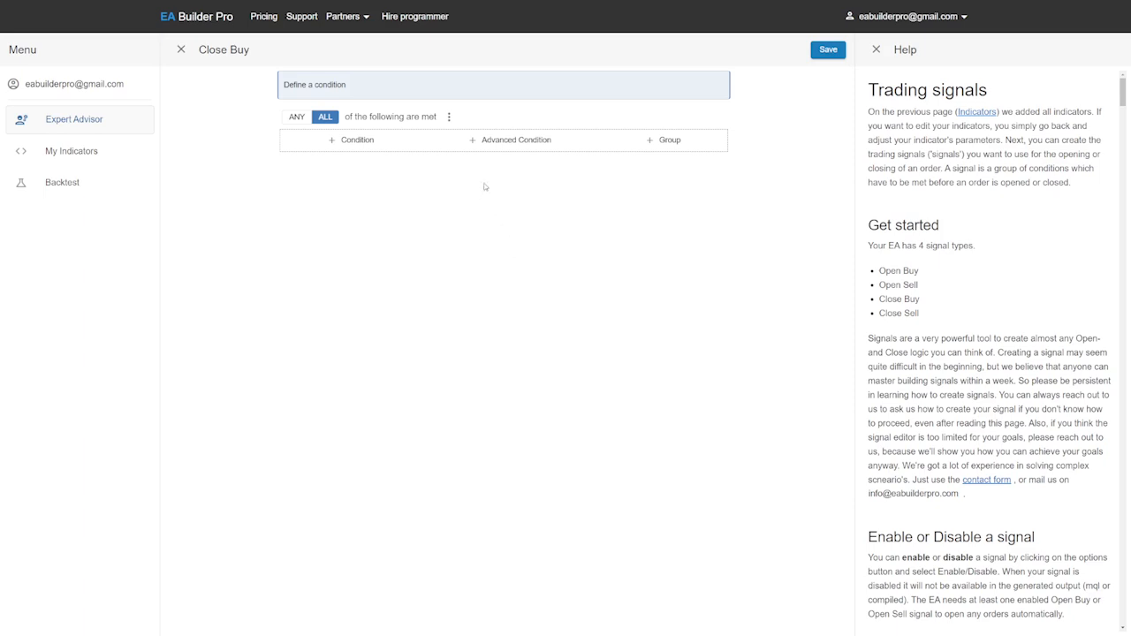
pyautogui.click(512, 139)
pyautogui.click(333, 149)
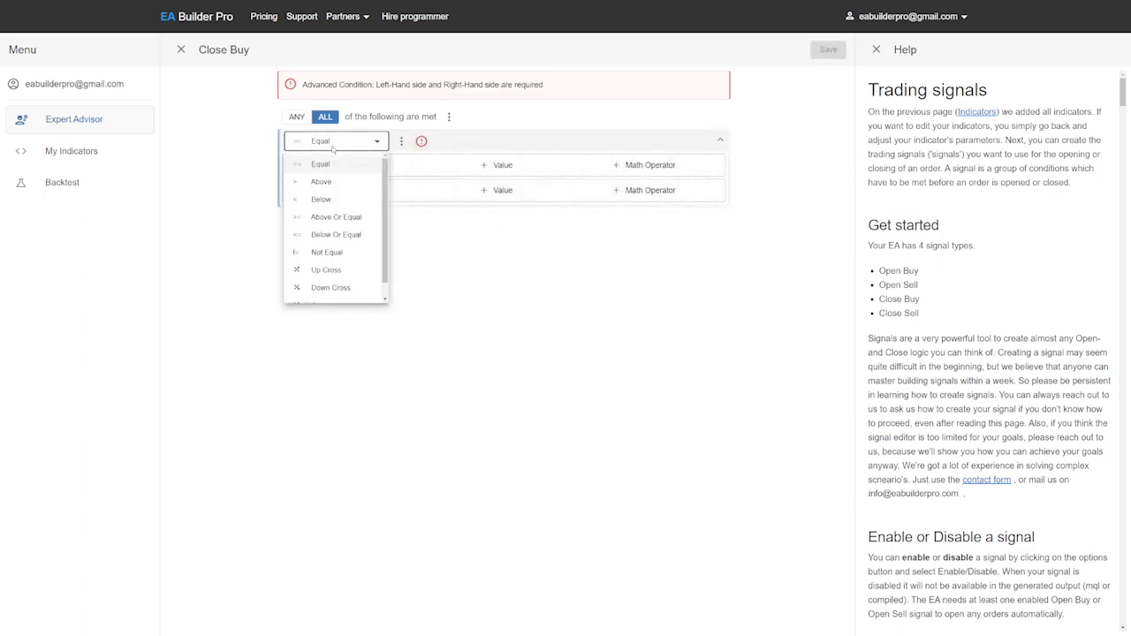
pyautogui.click(323, 200)
pyautogui.click(486, 168)
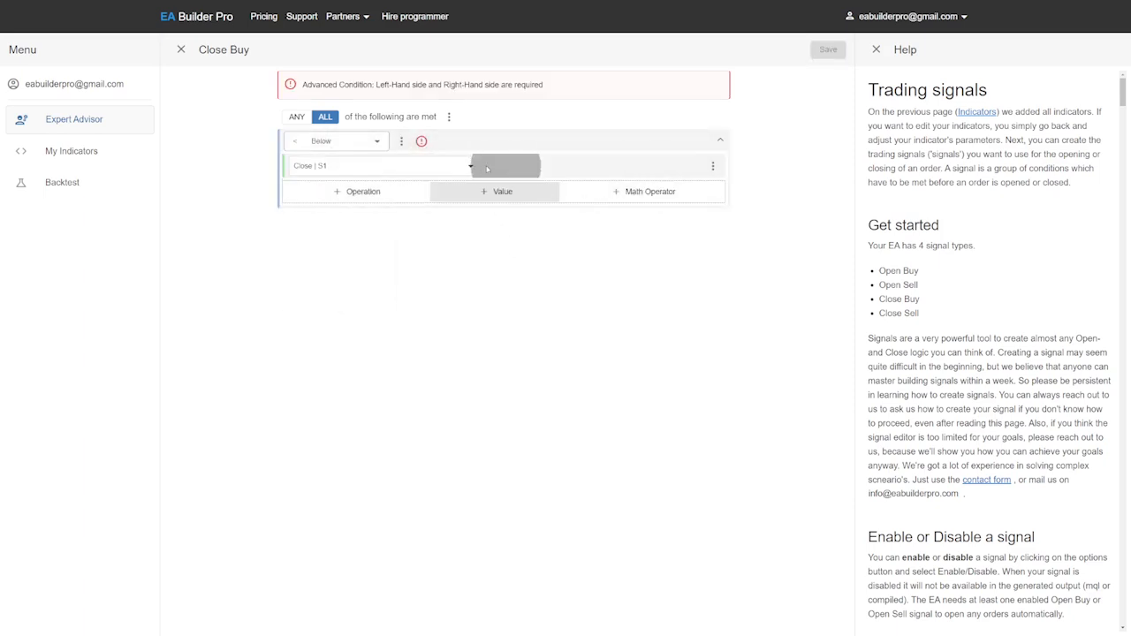
# Step: Add a Subtract math operator as the Below condition's second side, with Swing | Lowest at shift 1 as its first value
pyautogui.click(650, 191)
pyautogui.click(338, 200)
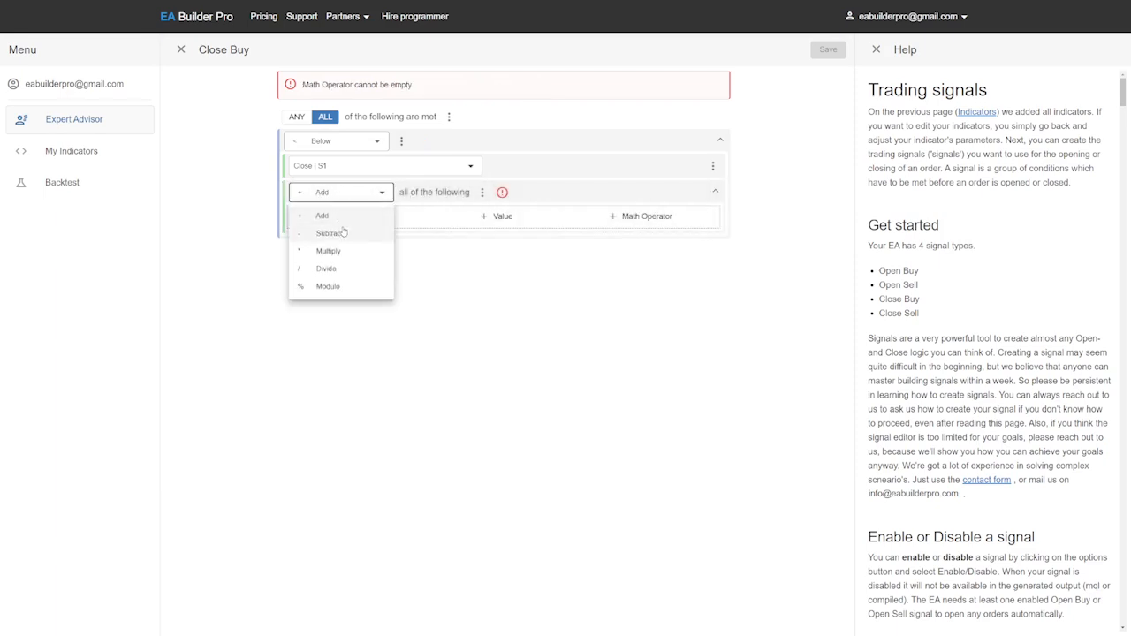
pyautogui.click(328, 231)
pyautogui.click(480, 219)
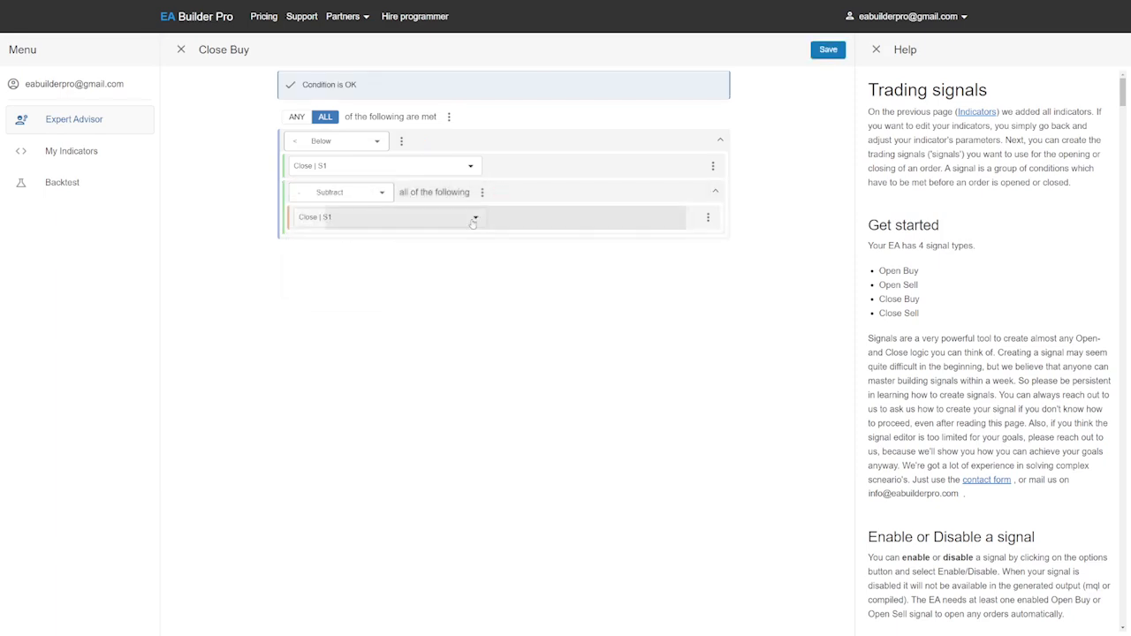
pyautogui.click(404, 226)
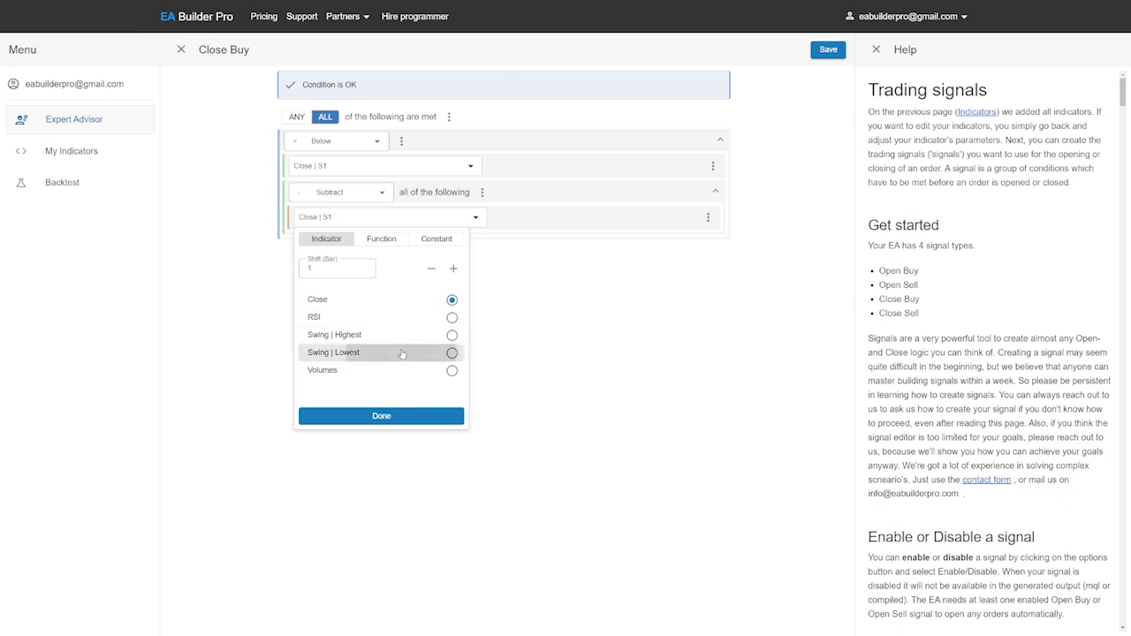
pyautogui.click(399, 352)
pyautogui.click(424, 417)
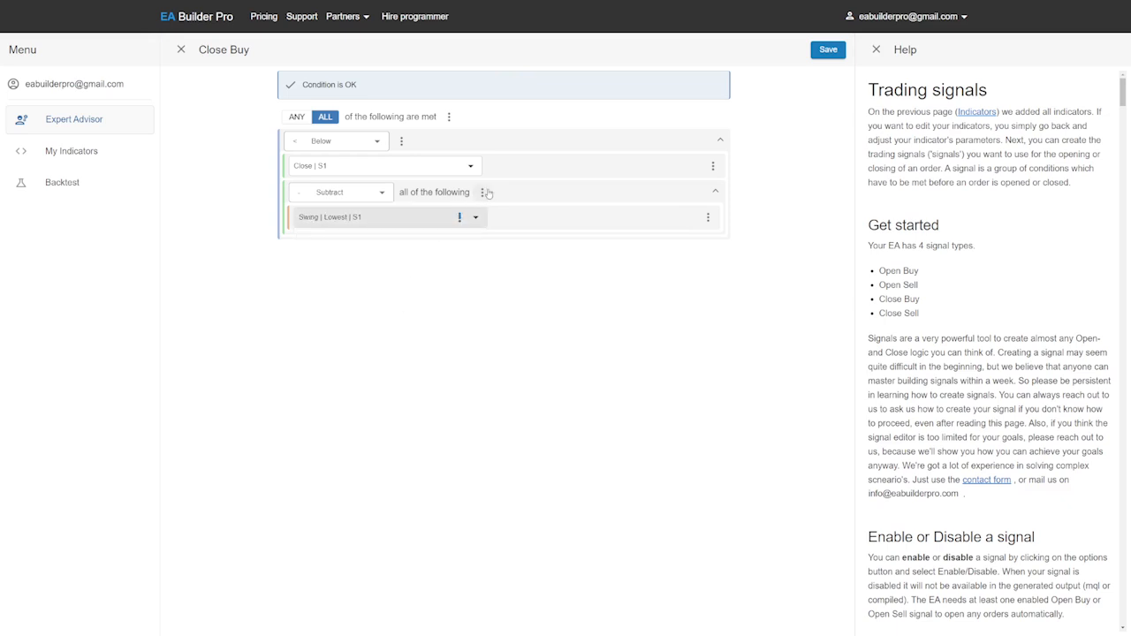
# Step: Add an operation to the Subtract group that multiplies the constant 15 by the Pip function
pyautogui.click(483, 192)
pyautogui.click(511, 219)
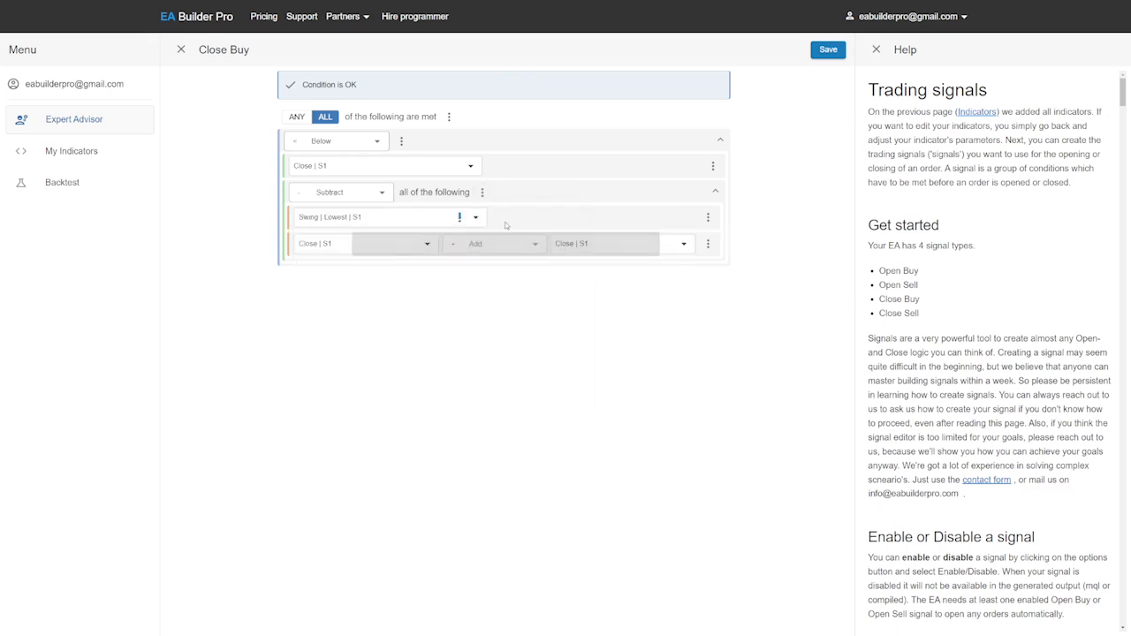
pyautogui.click(387, 247)
pyautogui.click(456, 268)
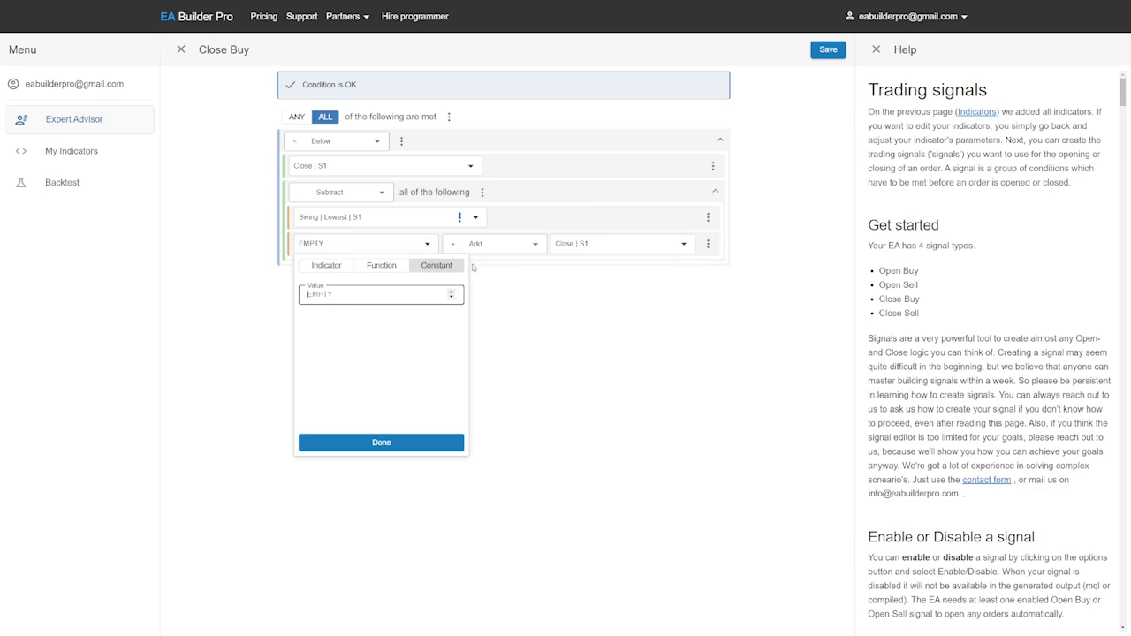
pyautogui.click(385, 445)
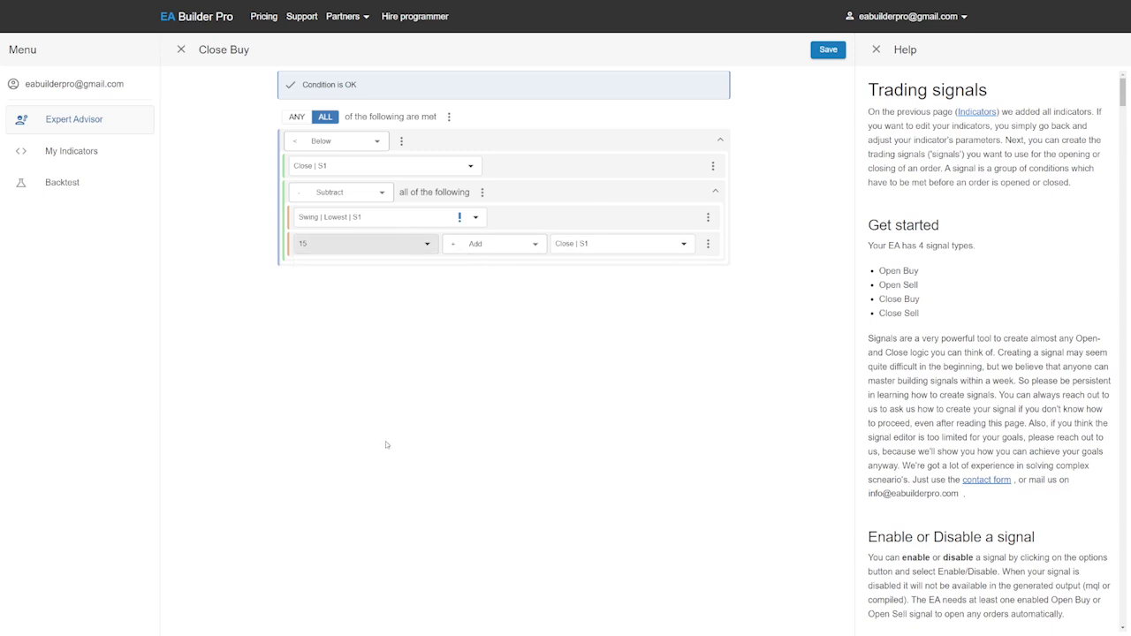
pyautogui.click(498, 255)
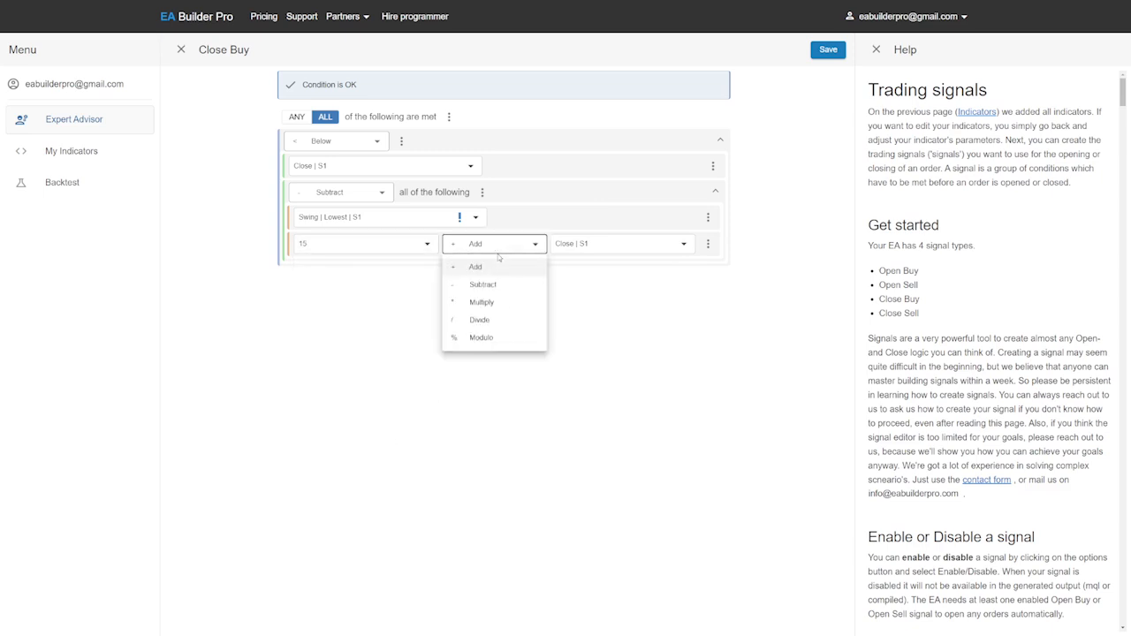
pyautogui.click(496, 303)
pyautogui.click(609, 249)
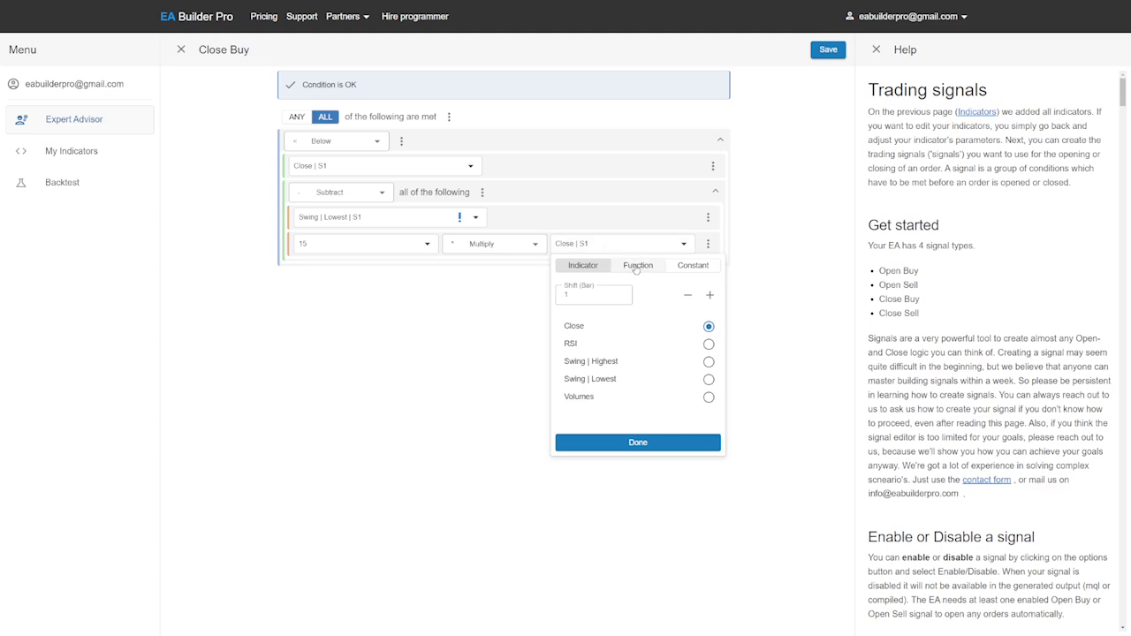
pyautogui.click(637, 267)
pyautogui.click(603, 348)
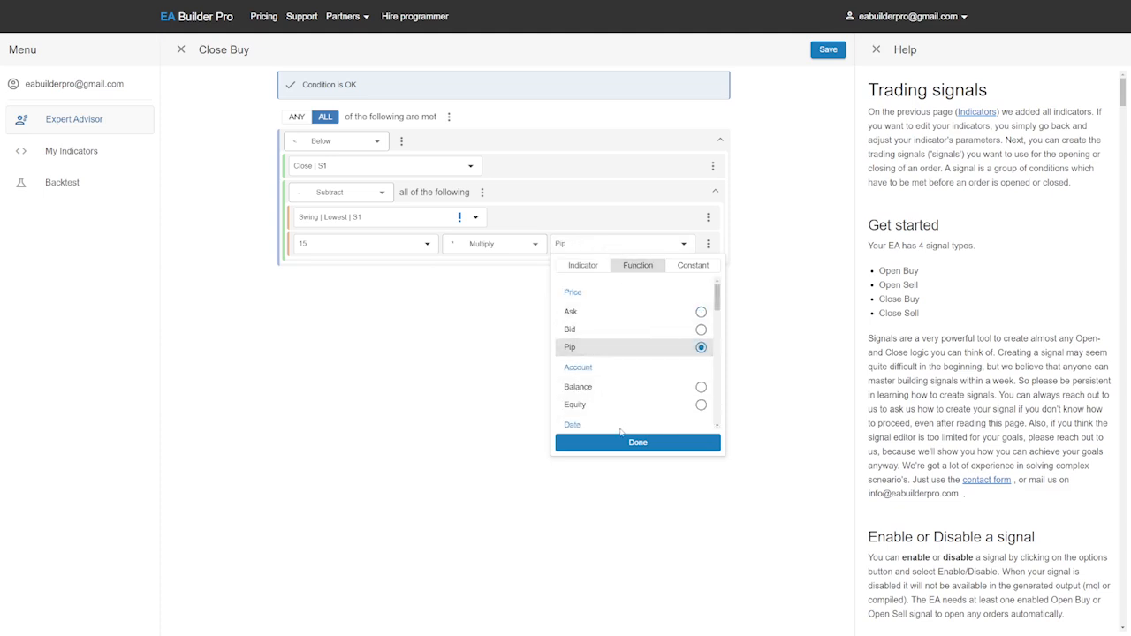
pyautogui.click(619, 443)
# Step: Add a condition requiring Close at shift 1 to be Above the Open price function, and save the Close Buy signal
pyautogui.click(449, 116)
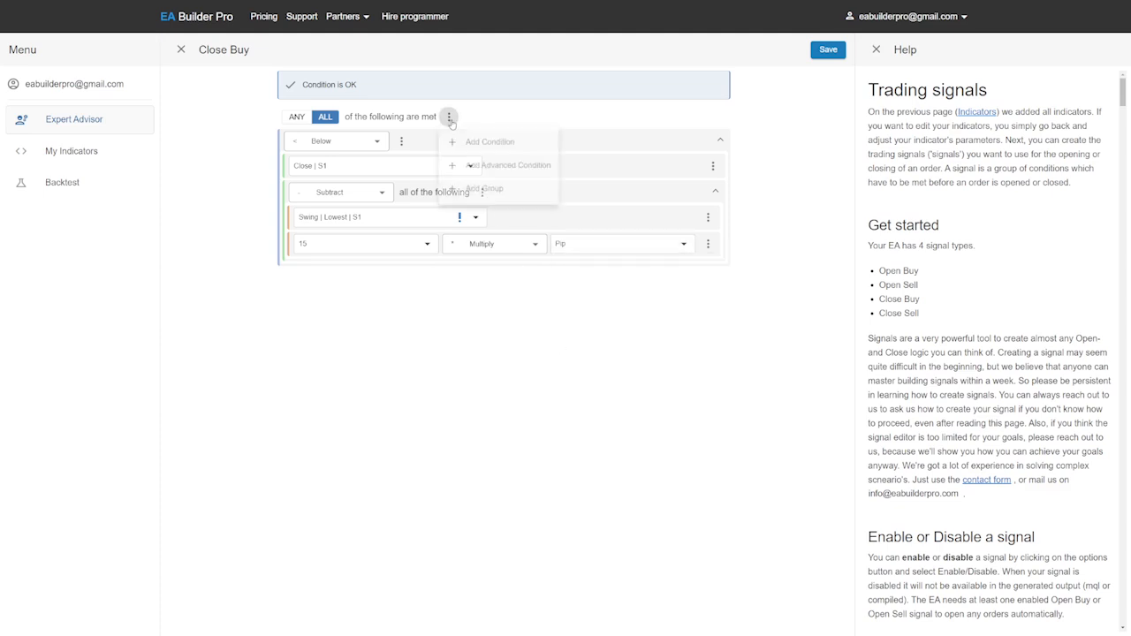
pyautogui.click(482, 144)
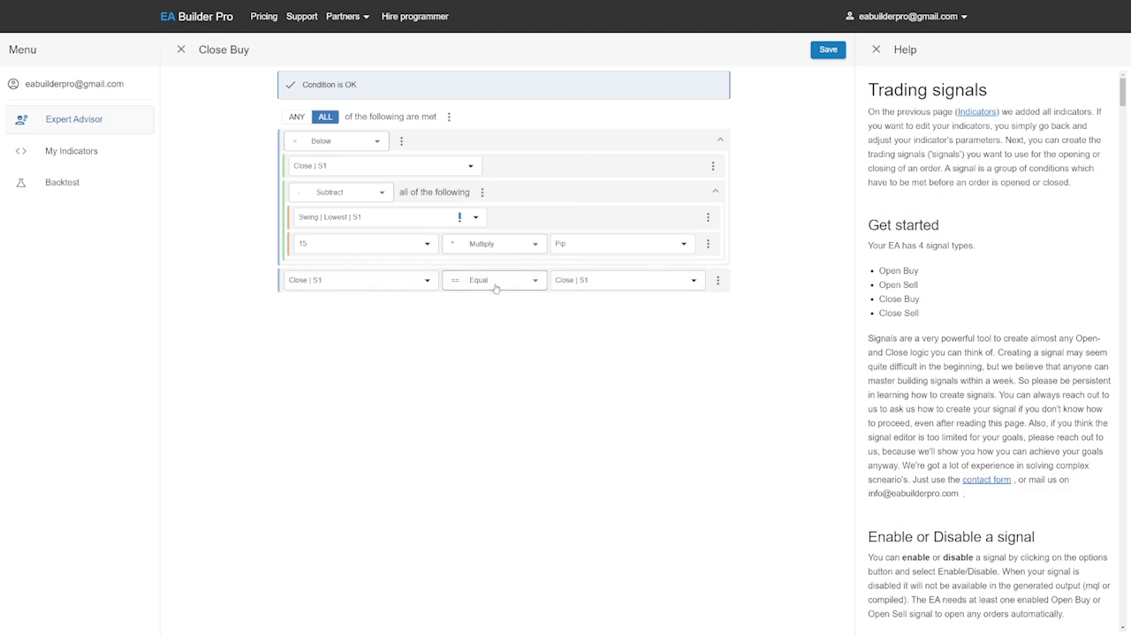
pyautogui.click(505, 280)
pyautogui.click(513, 320)
pyautogui.click(598, 283)
pyautogui.click(628, 305)
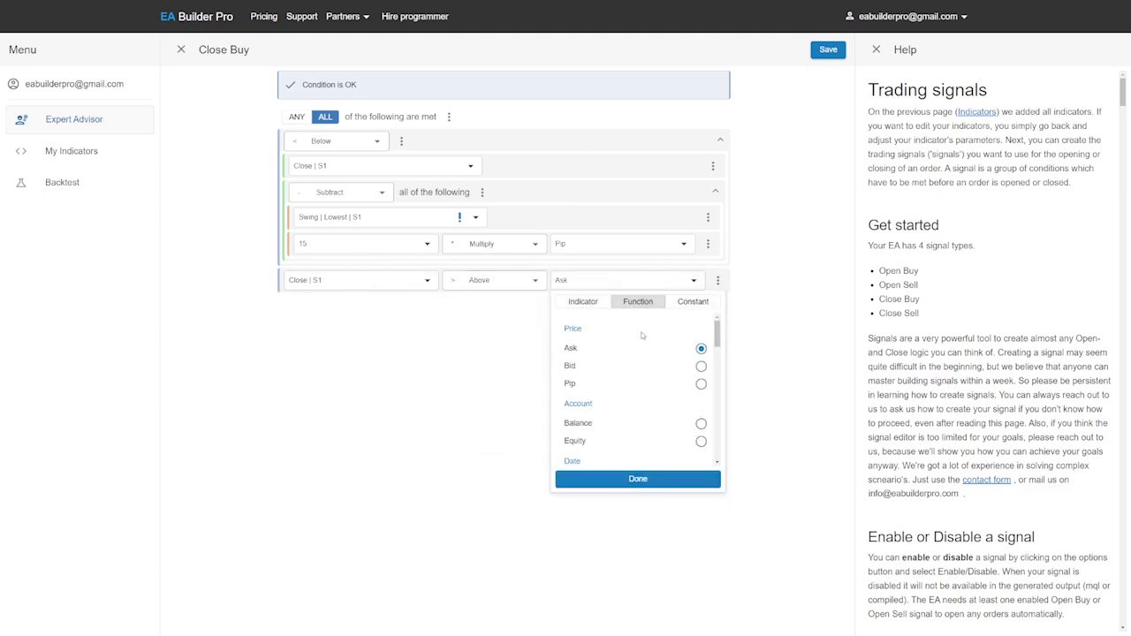
pyautogui.scroll(-5, 619, 389)
pyautogui.click(613, 416)
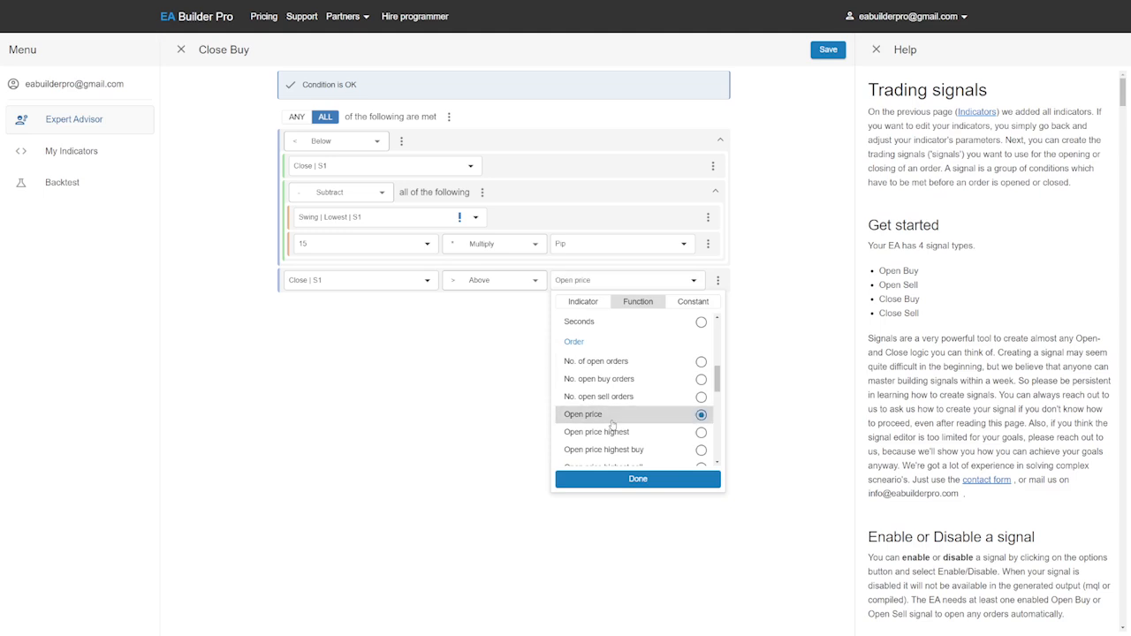
pyautogui.click(634, 478)
pyautogui.click(829, 50)
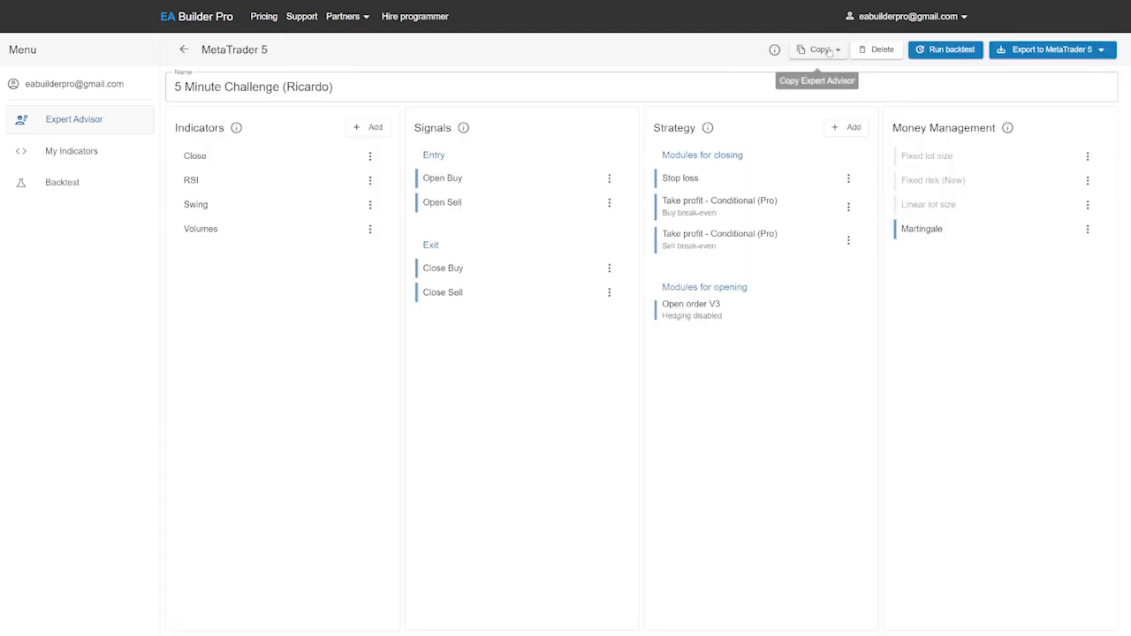
# Step: Copy the Close Buy signal and paste it onto the Close Sell signal
pyautogui.click(609, 267)
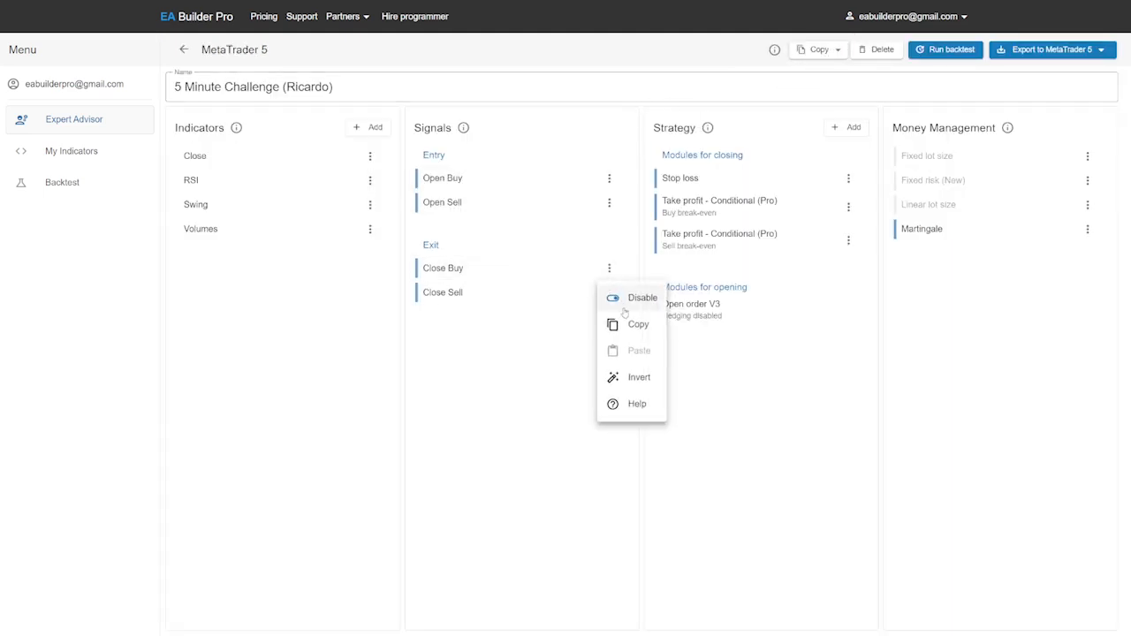
pyautogui.click(633, 325)
pyautogui.click(609, 292)
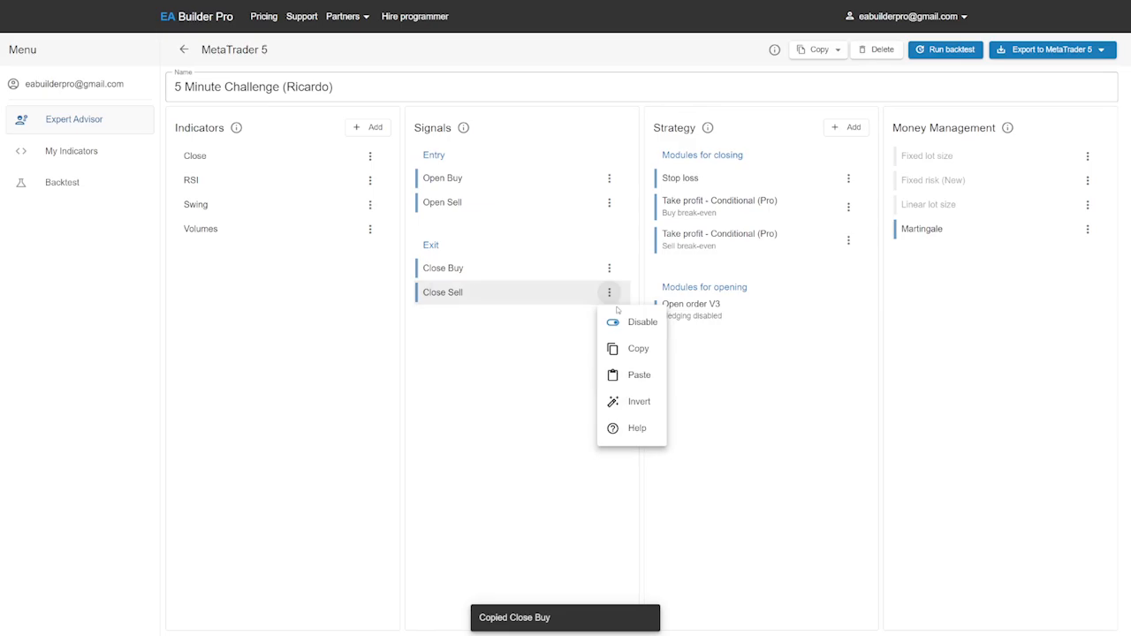
pyautogui.click(635, 376)
pyautogui.click(673, 352)
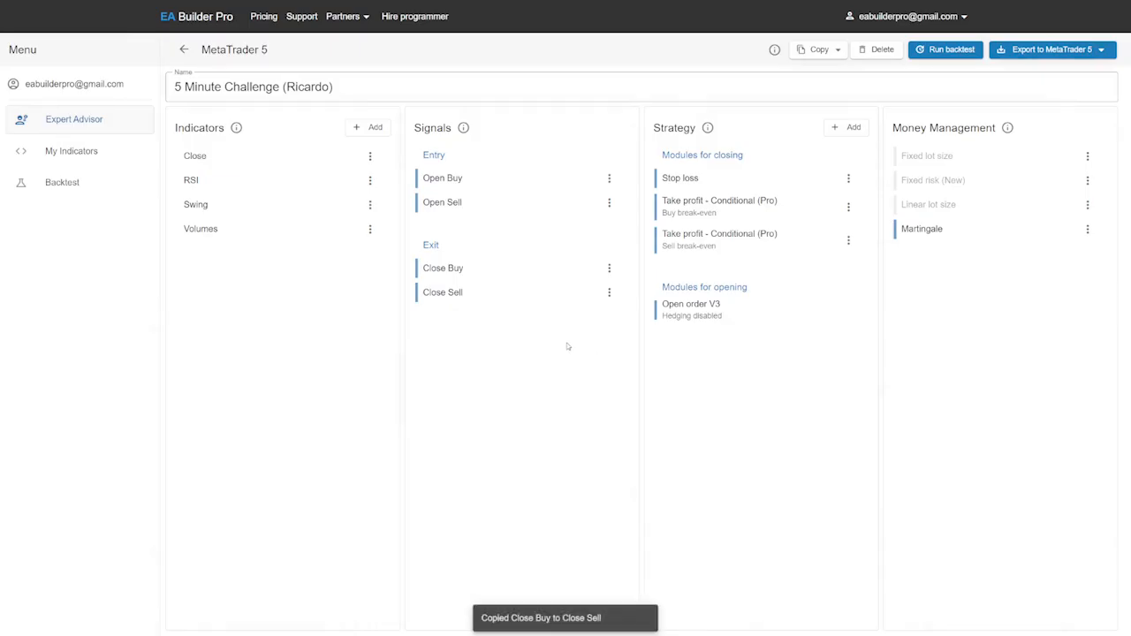
# Step: In the Close Sell signal, set the advanced condition to Above and its math group to Add with Swing | Highest
pyautogui.click(463, 297)
pyautogui.click(322, 142)
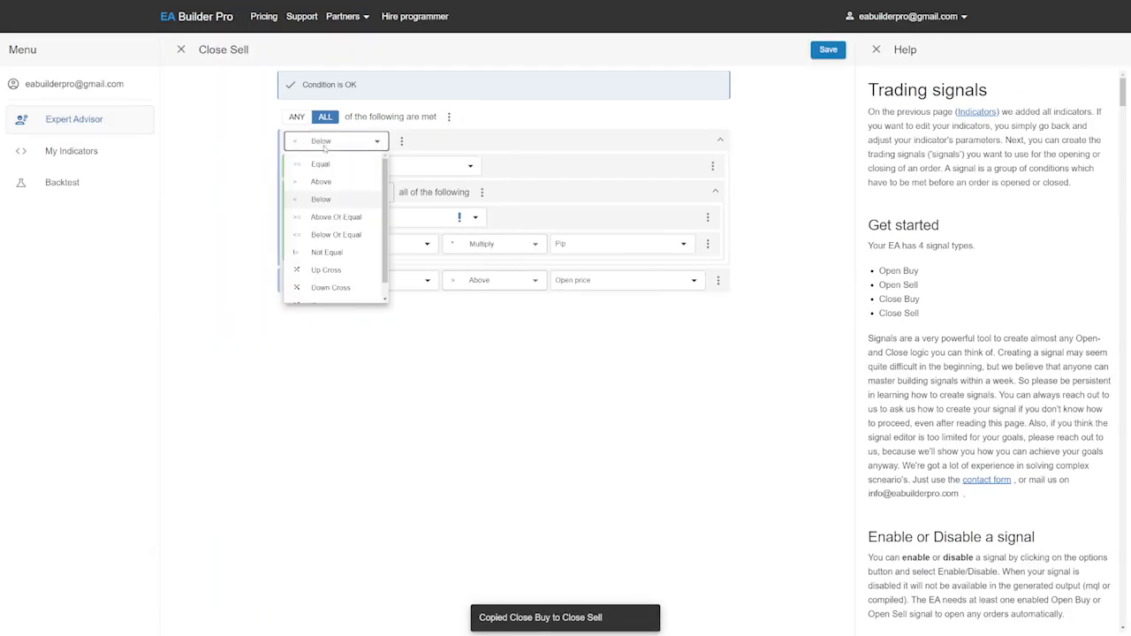
pyautogui.click(329, 181)
pyautogui.click(338, 194)
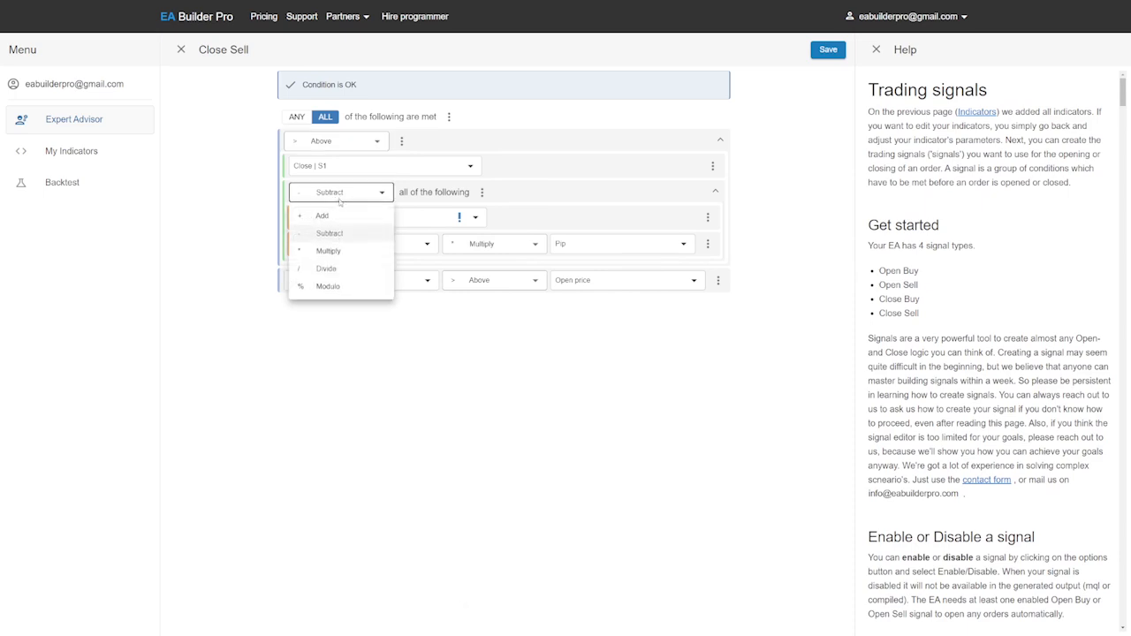
pyautogui.click(335, 216)
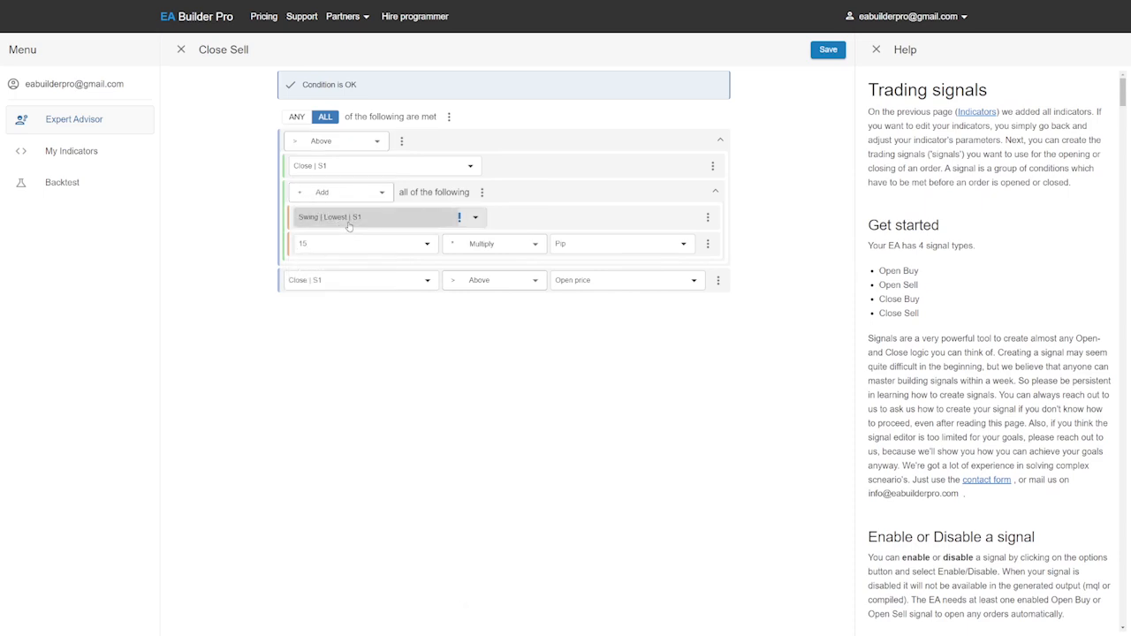
pyautogui.click(341, 228)
pyautogui.click(371, 365)
pyautogui.click(381, 416)
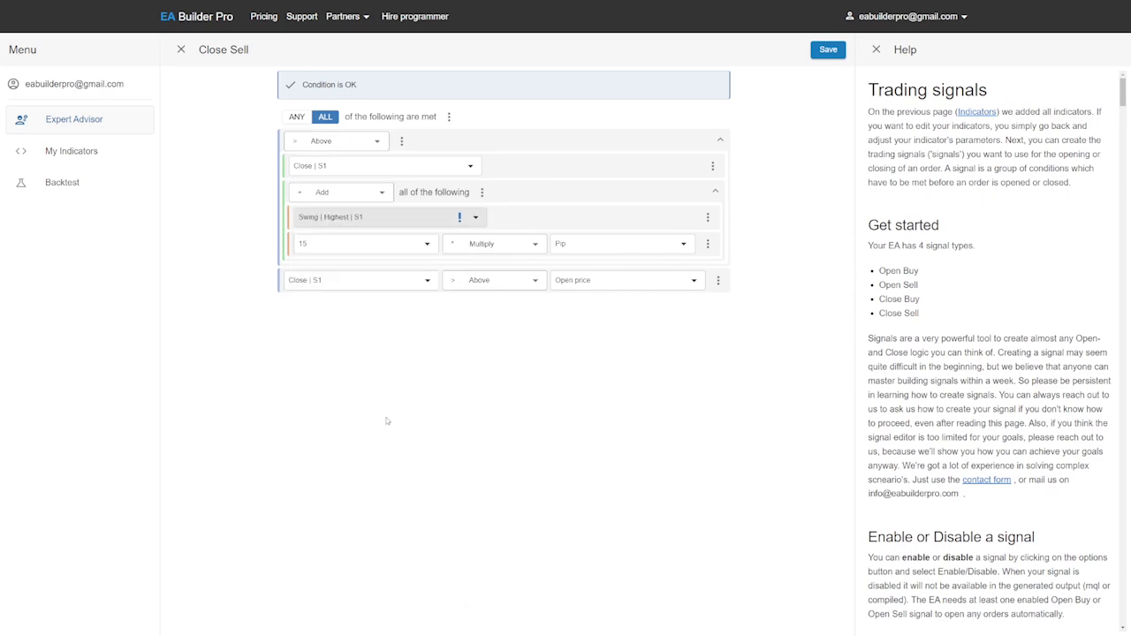
# Step: Set the Open price comparison in Close Sell to Below and save the signal
pyautogui.click(486, 287)
pyautogui.click(497, 337)
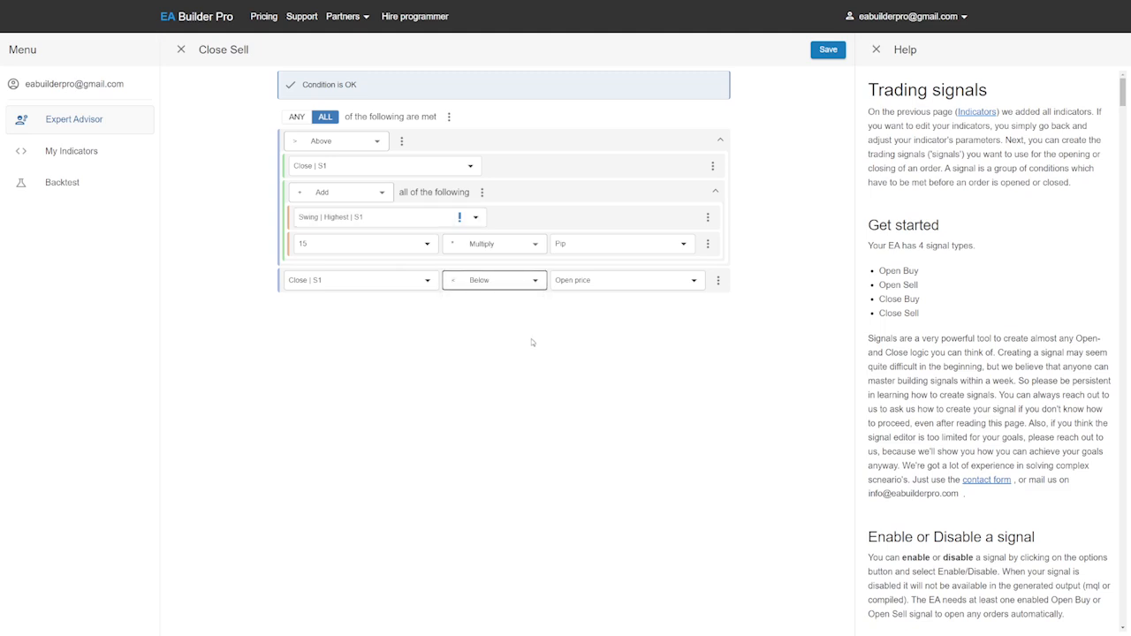
pyautogui.click(828, 51)
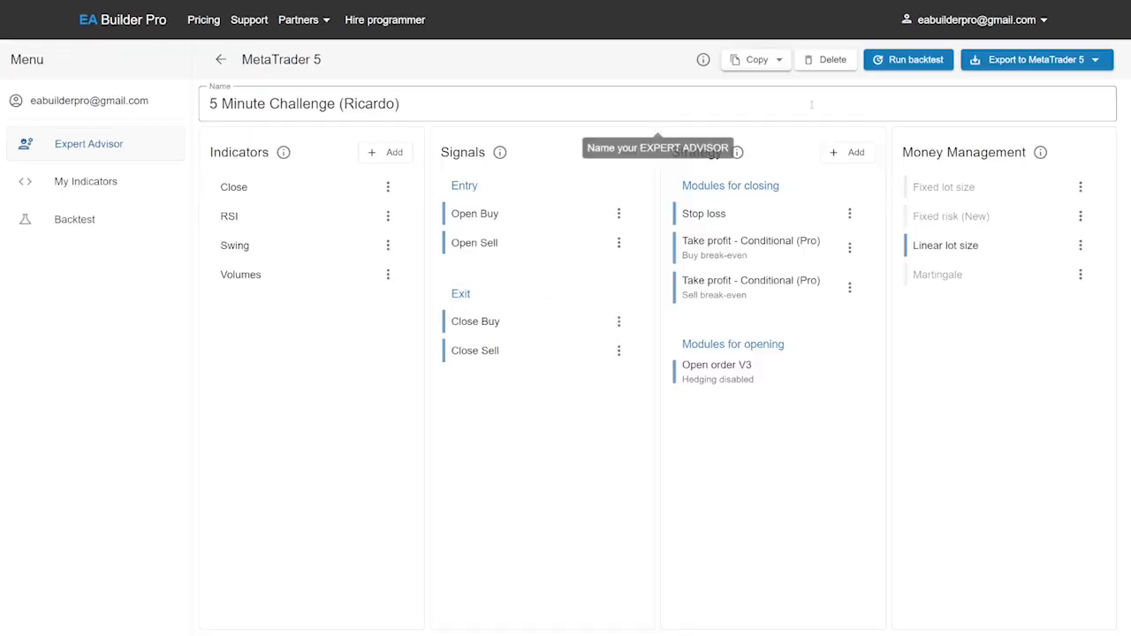
# Step: Enable the Martingale money manager, set its multiplier to 1.5 and save it
pyautogui.click(1080, 275)
pyautogui.click(1043, 309)
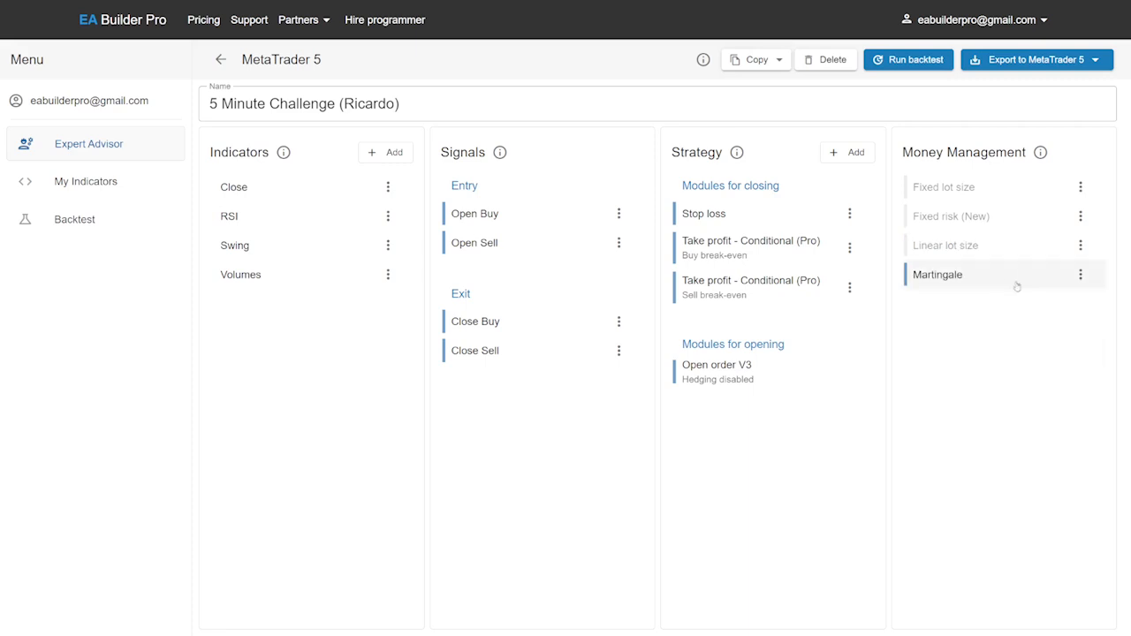
pyautogui.click(998, 274)
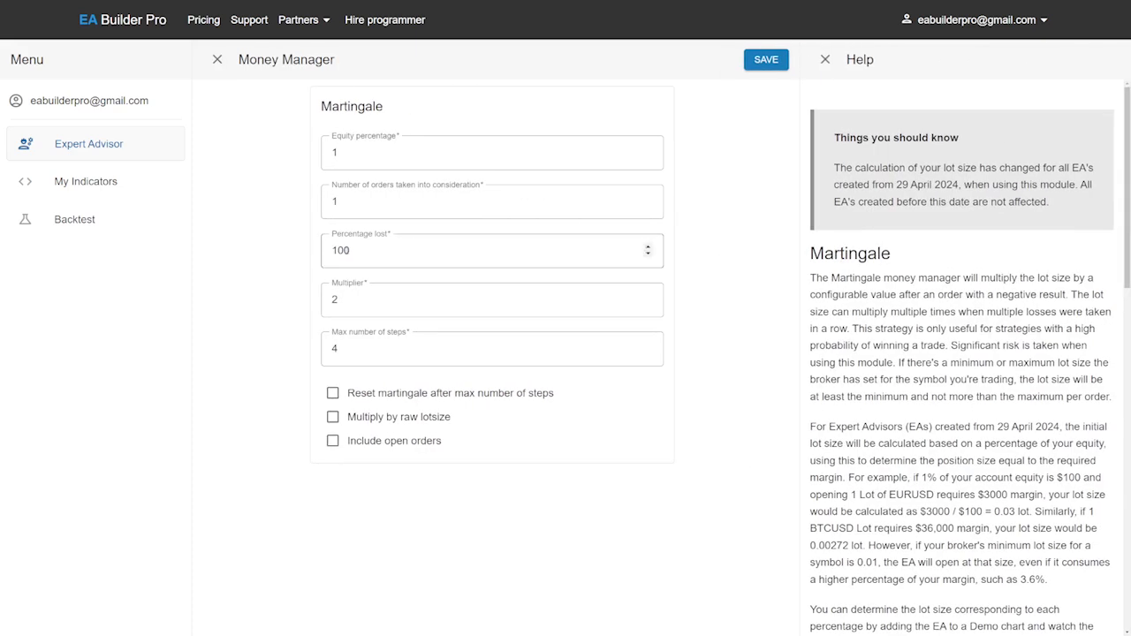
pyautogui.moveTo(357, 303); pyautogui.dragTo(314, 305)
pyautogui.write('1')
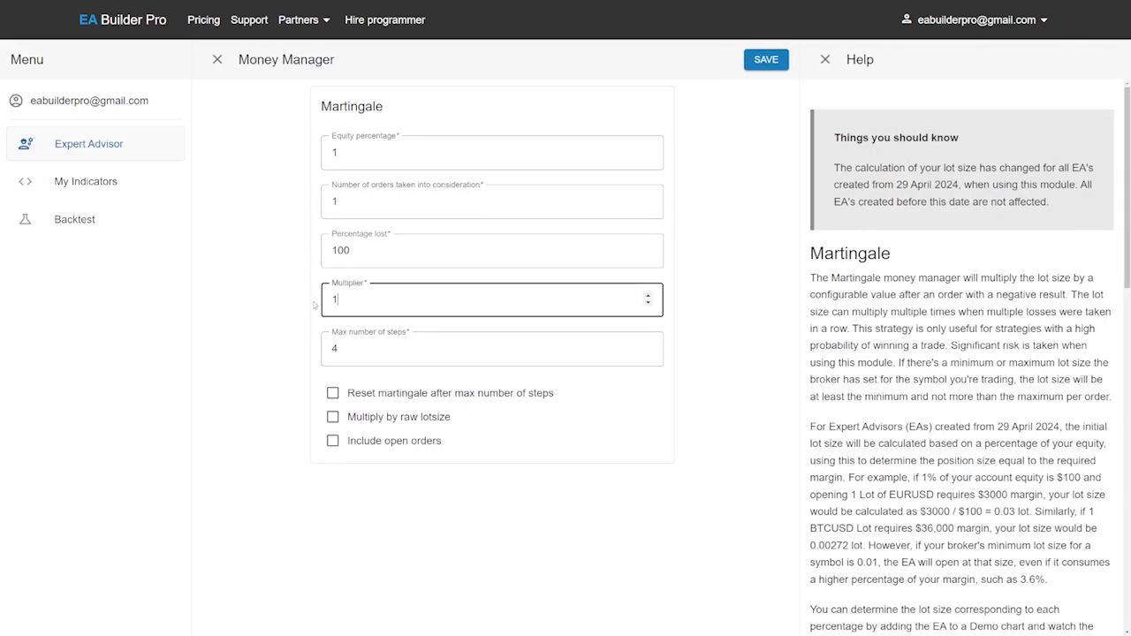
pyautogui.write('.5')
pyautogui.click(343, 350)
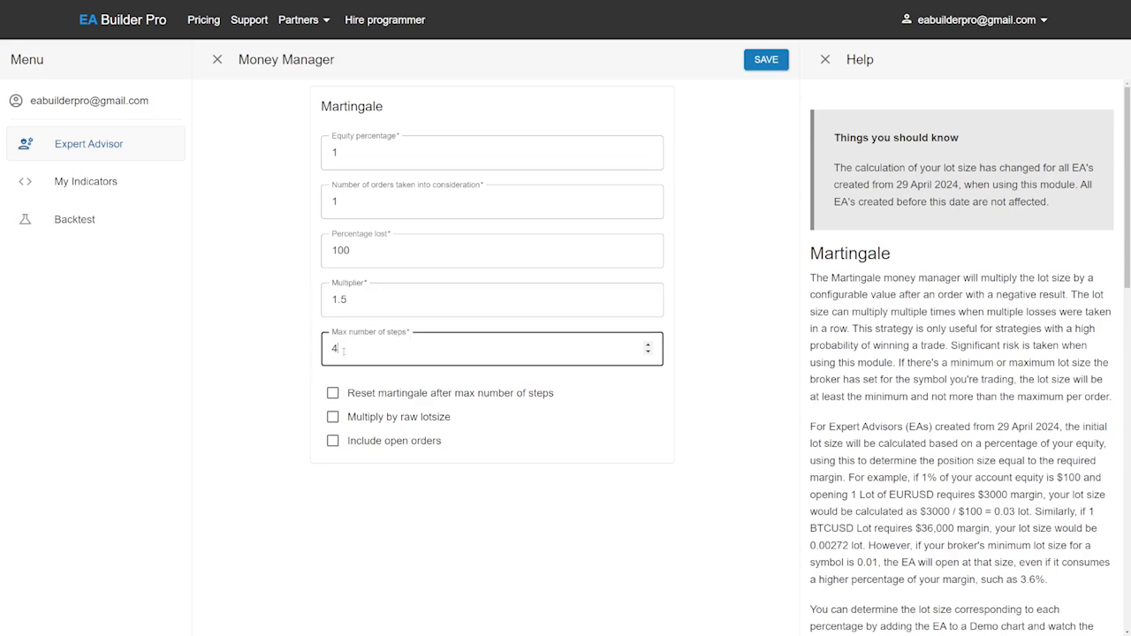
pyautogui.click(766, 60)
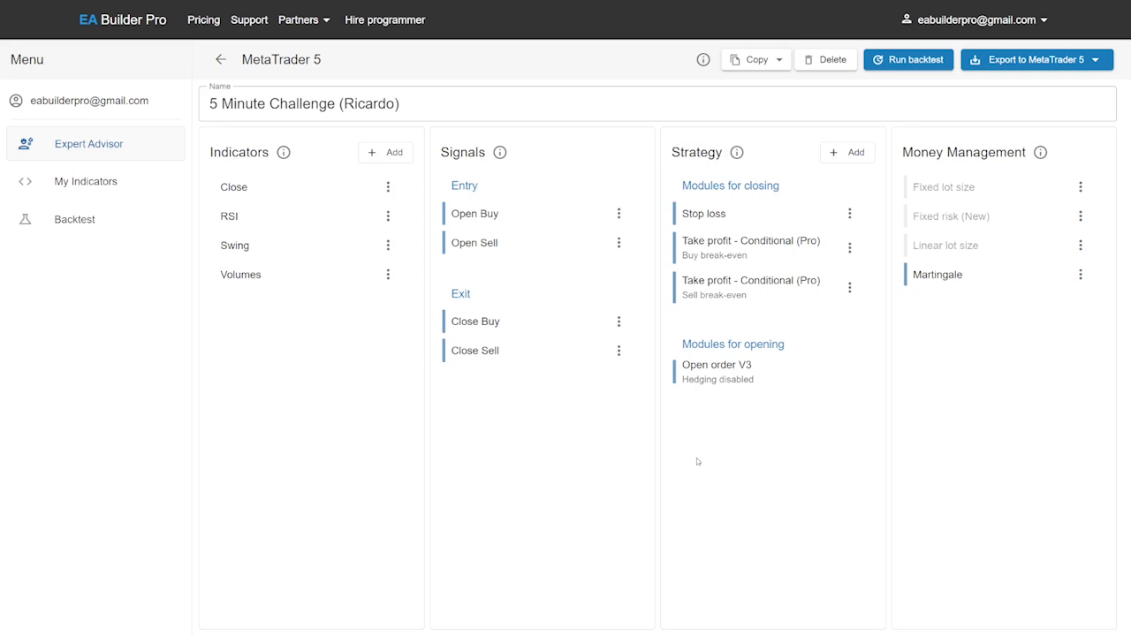
# Step: Export the expert advisor to MetaTrader 5 as EA MQL and compile its source file in MetaEditor
pyautogui.click(1016, 60)
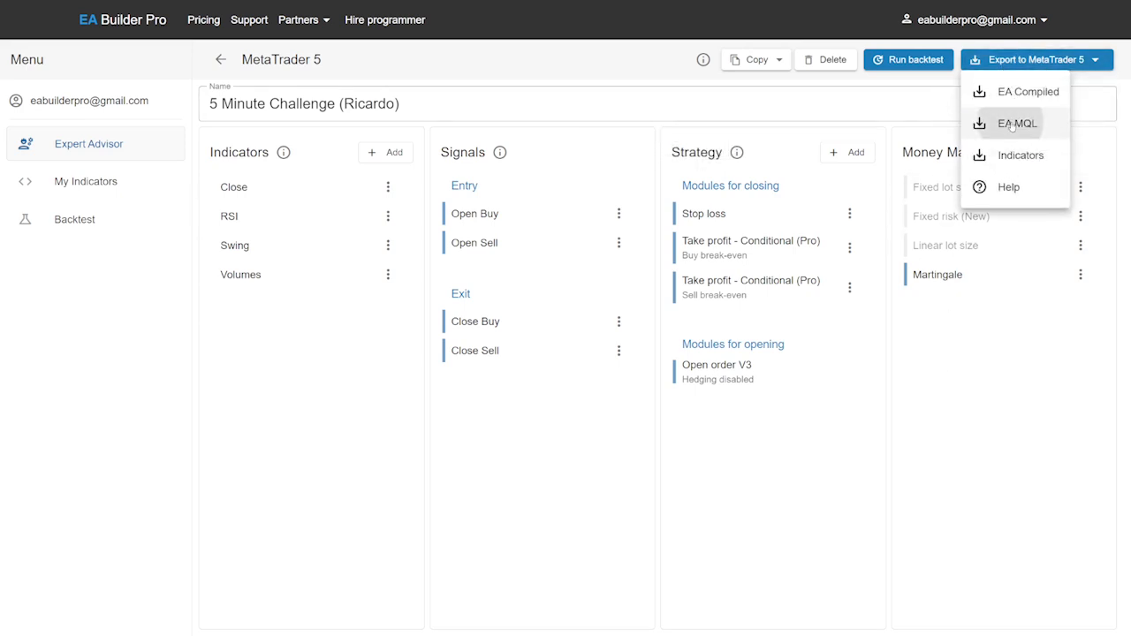
pyautogui.click(1013, 124)
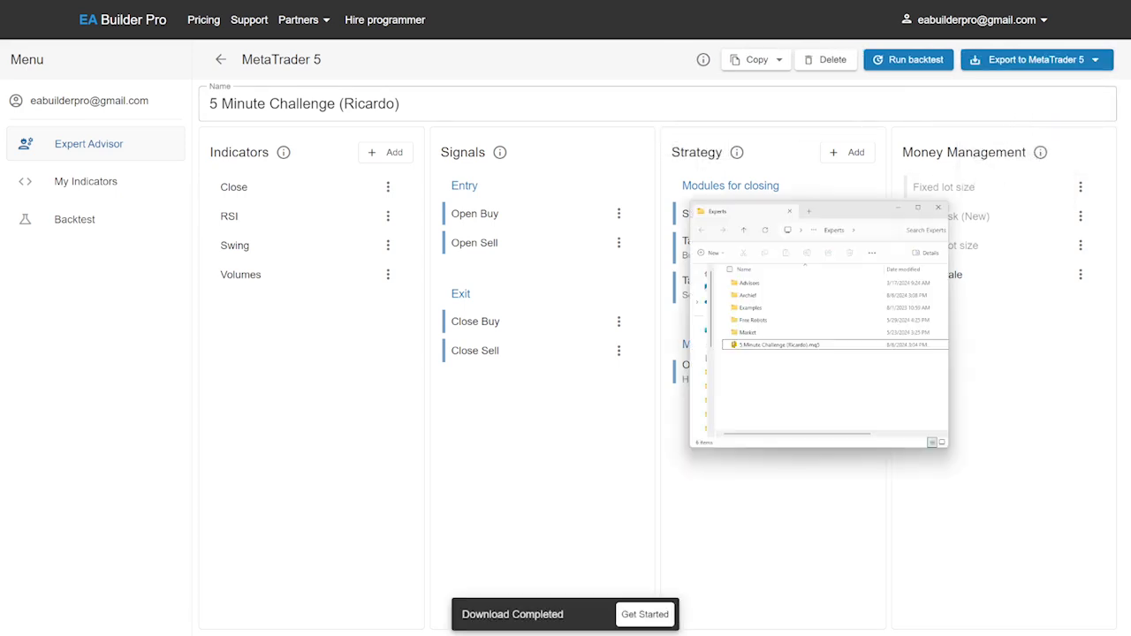
pyautogui.hotkey('alt', 'Tab')
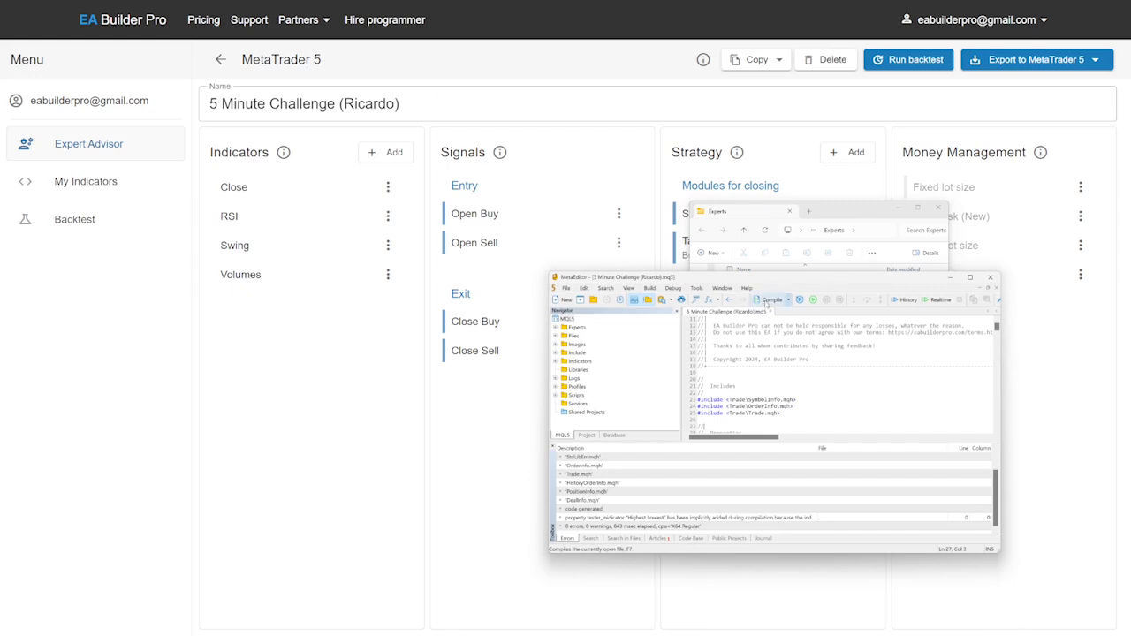
pyautogui.click(767, 301)
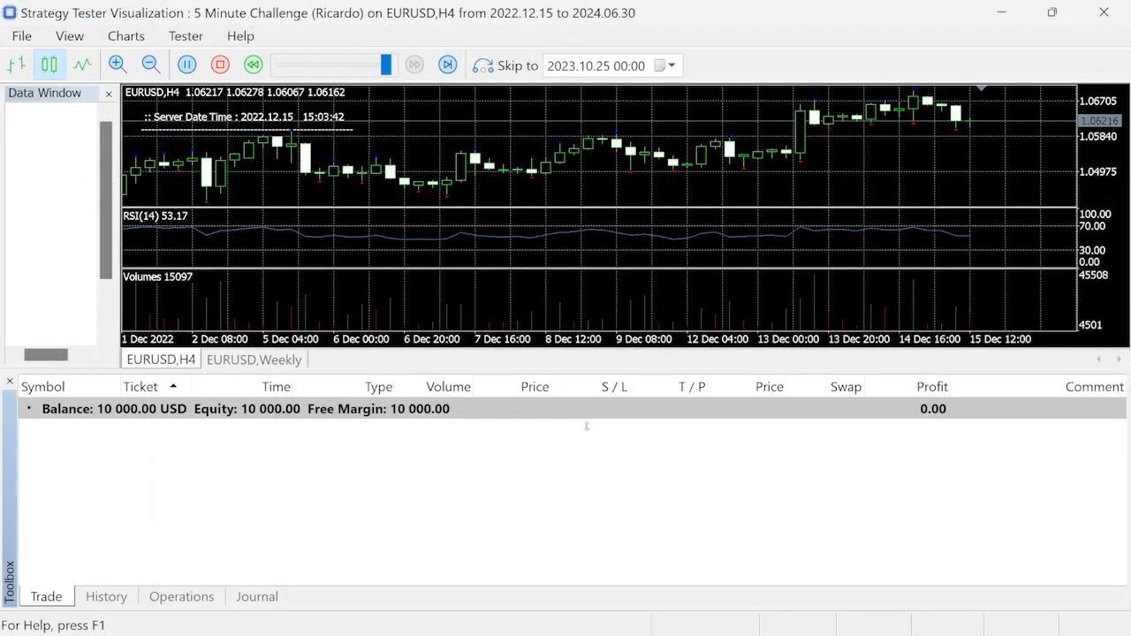
# Step: Pause the EURUSD H4 visual backtest in the MetaTrader 5 Strategy Tester
pyautogui.click(189, 67)
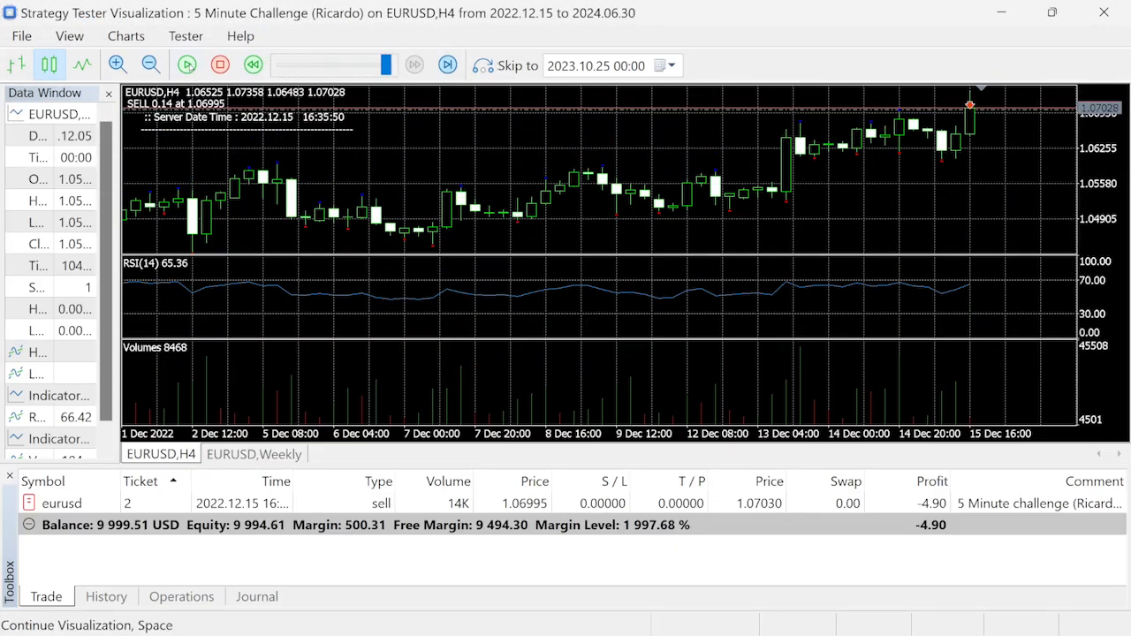